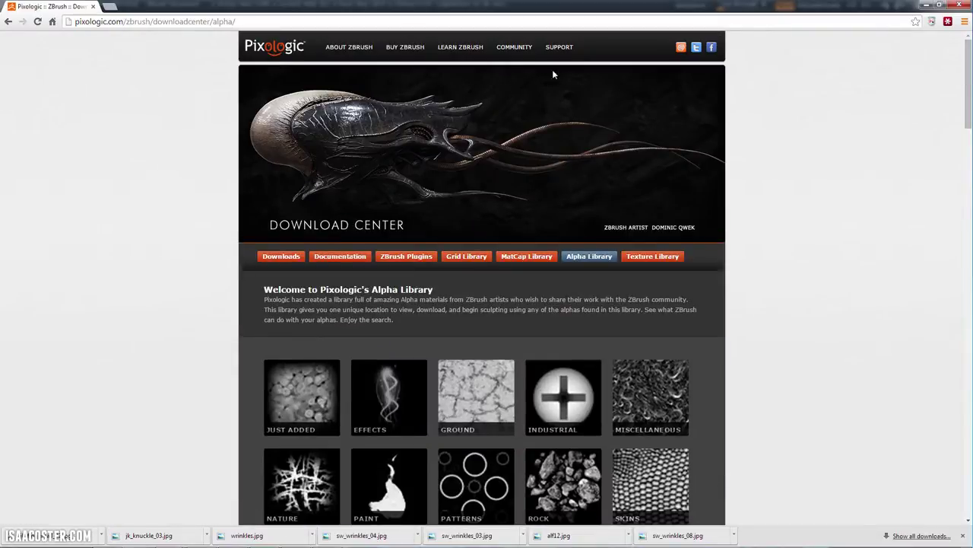
Preview the Wrinkles alpha in the Skins category of Pixologic's Alpha Library
mouse_move(559, 47)
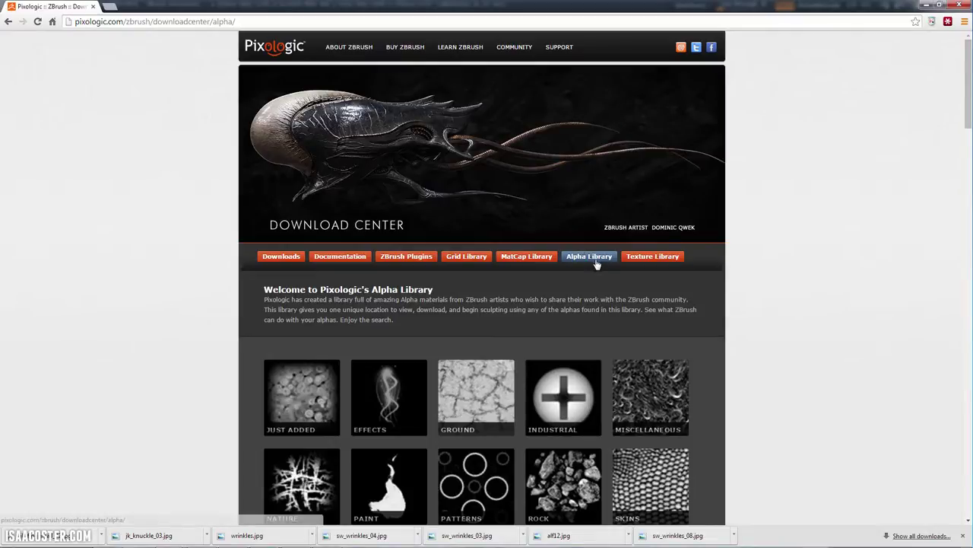
scroll(645, 225, "down", 3)
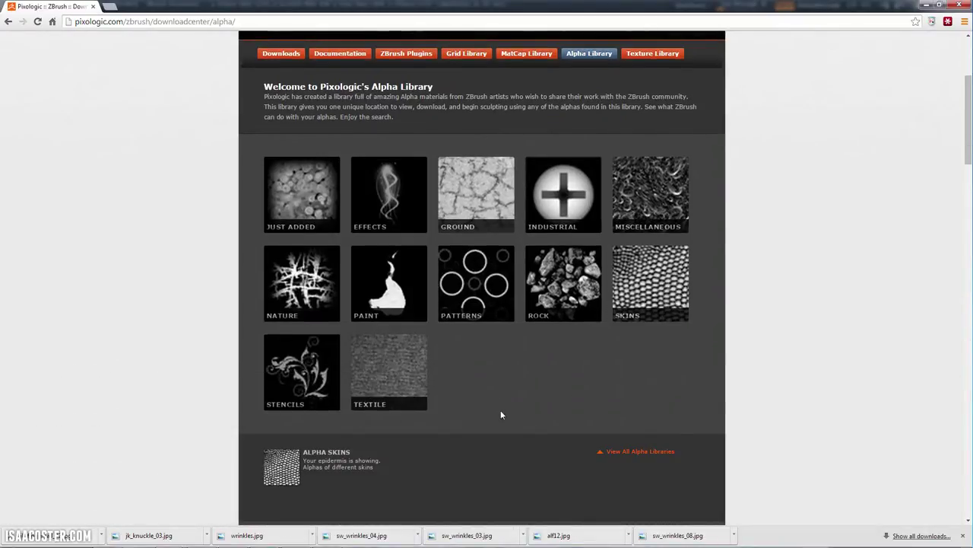
scroll(578, 327, "down", 6)
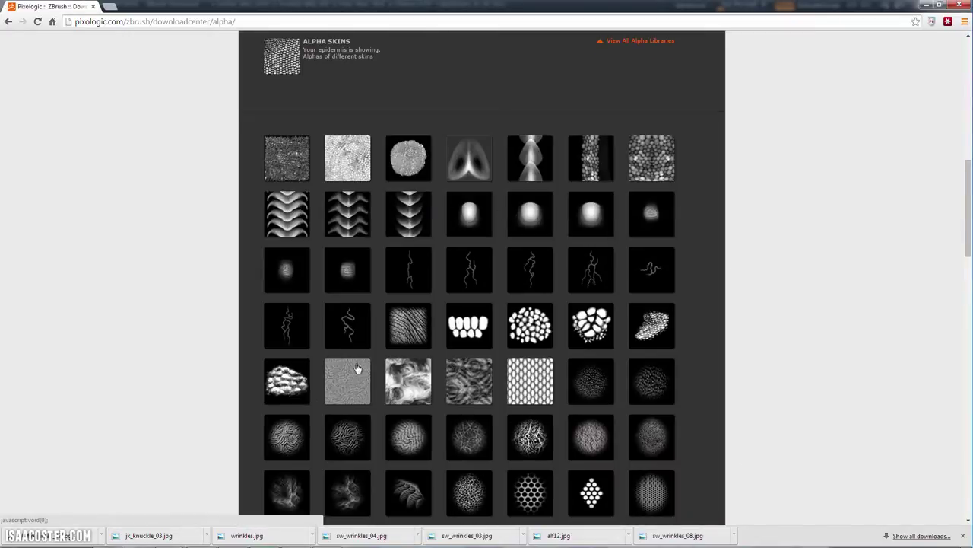
left_click(411, 328)
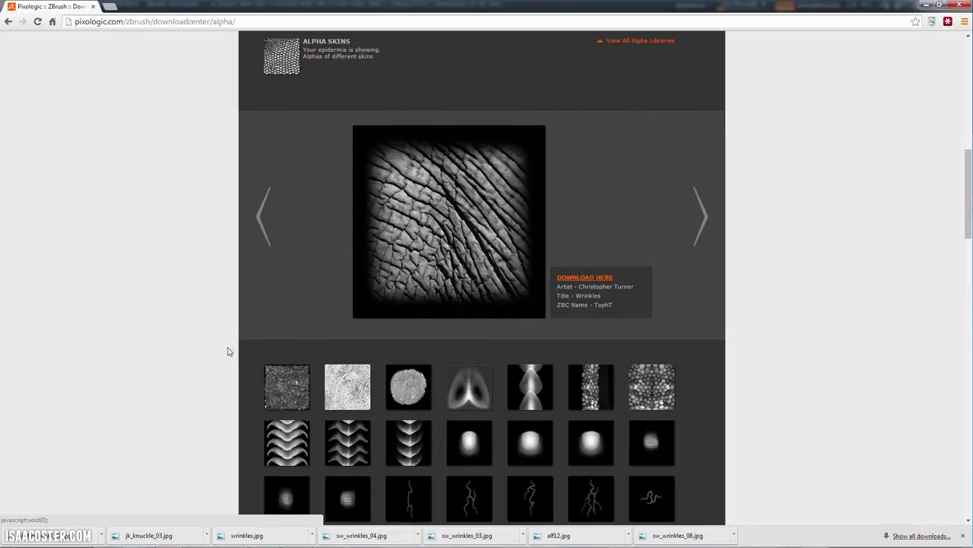
Find the SW Wrinkles 03 alpha further down the Skins collection and preview it
scroll(787, 450, "down", 8)
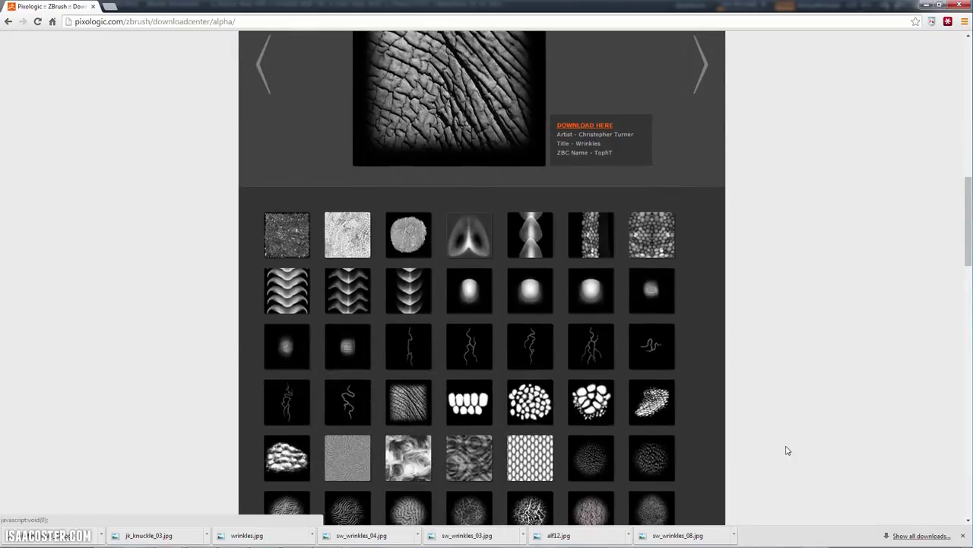
scroll(713, 318, "down", 10)
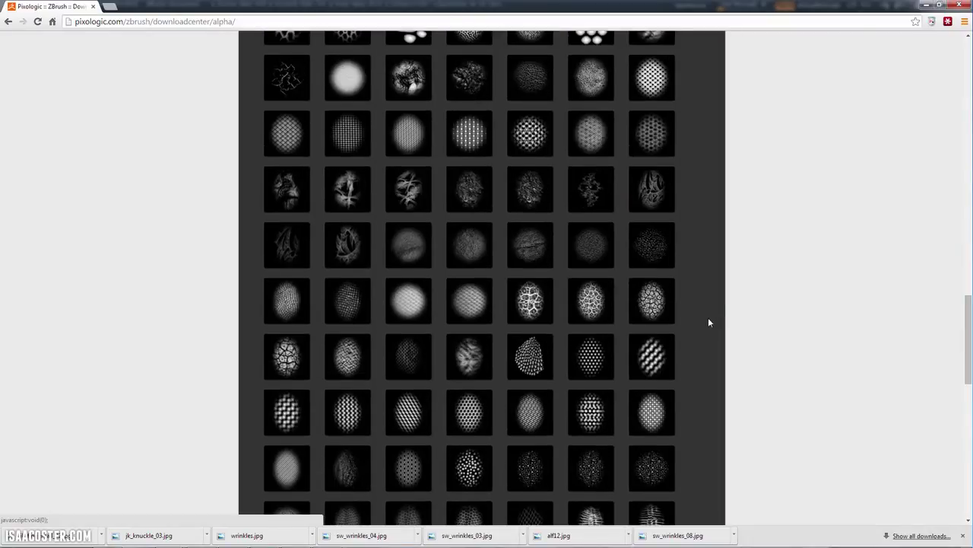
scroll(705, 330, "down", 2)
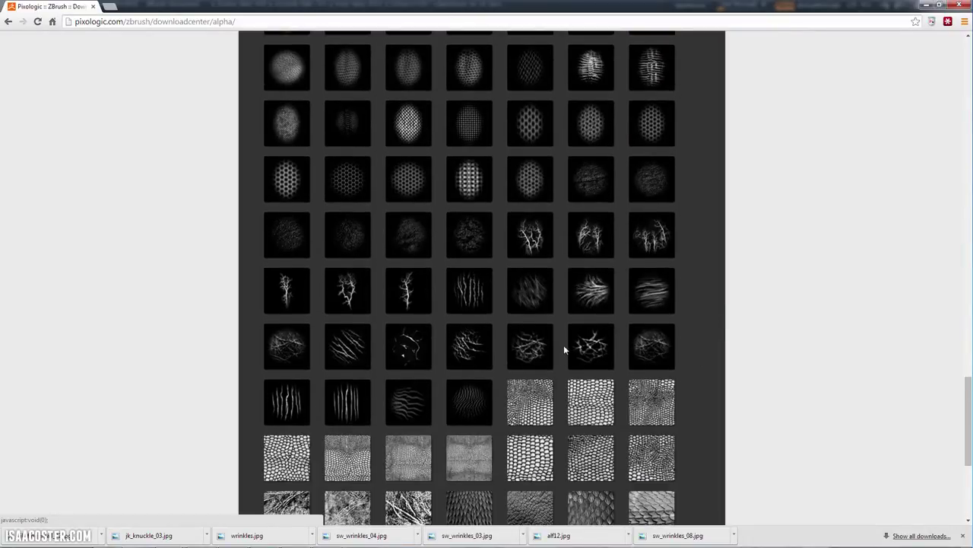
left_click(589, 292)
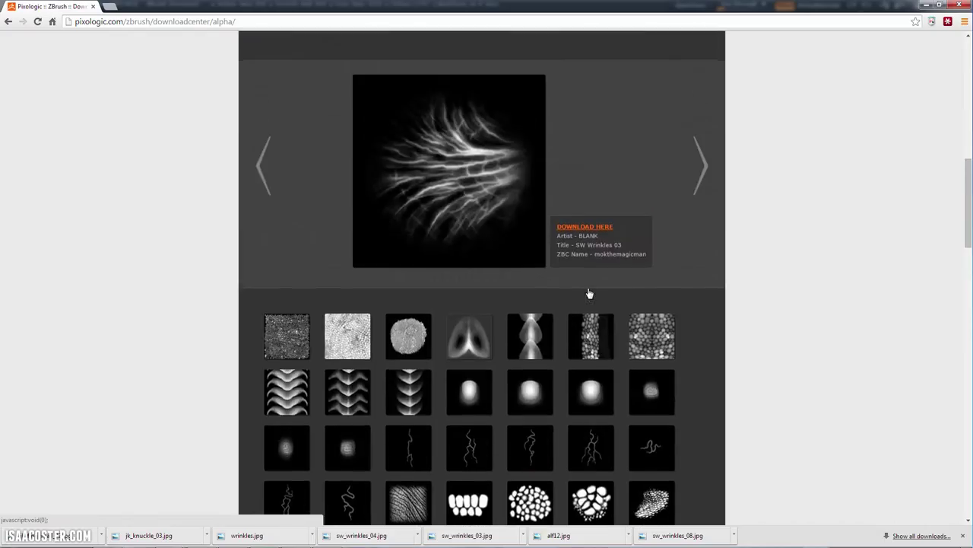
scroll(478, 116, "down", 1)
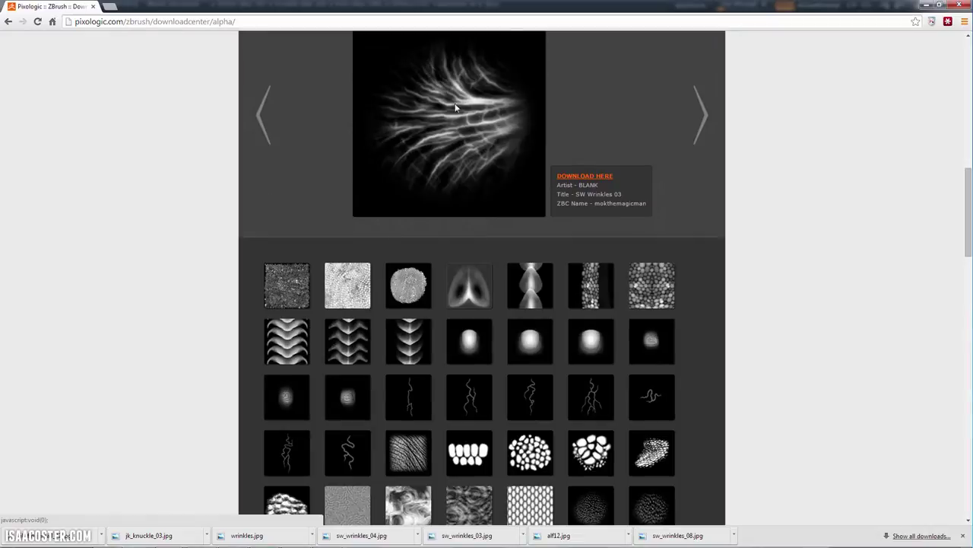
scroll(537, 351, "down", 1)
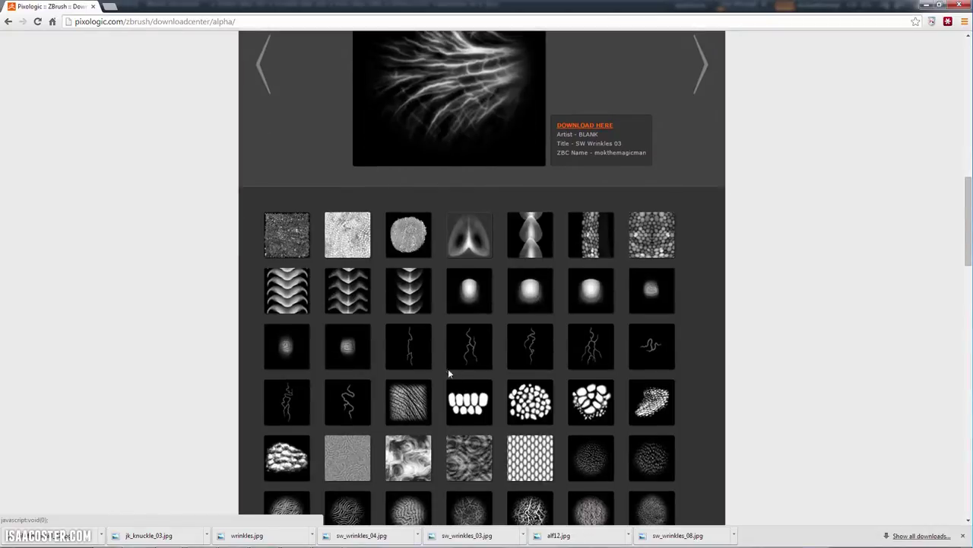
Preview the Knuckle 3 and Fingernail 2 alphas in the Skins collection
left_click(352, 348)
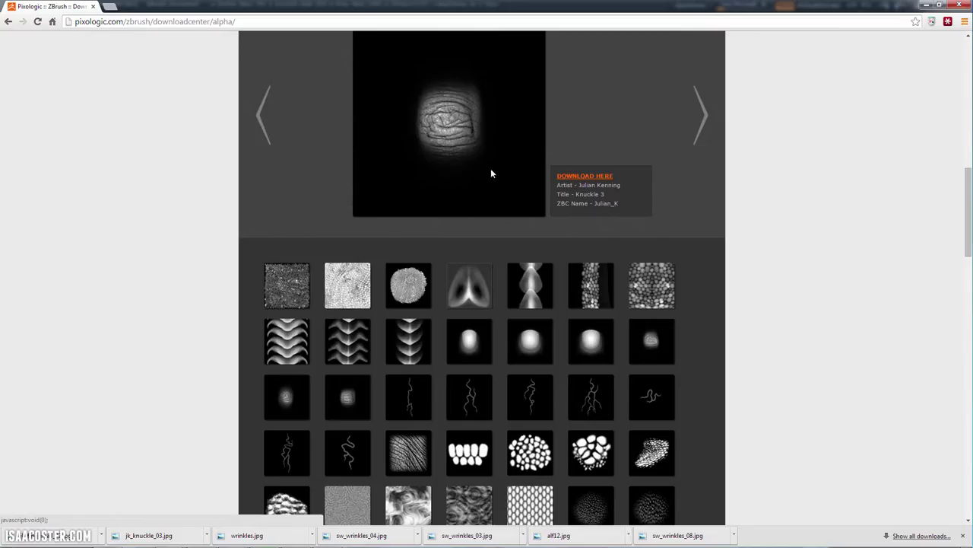
left_click(537, 349)
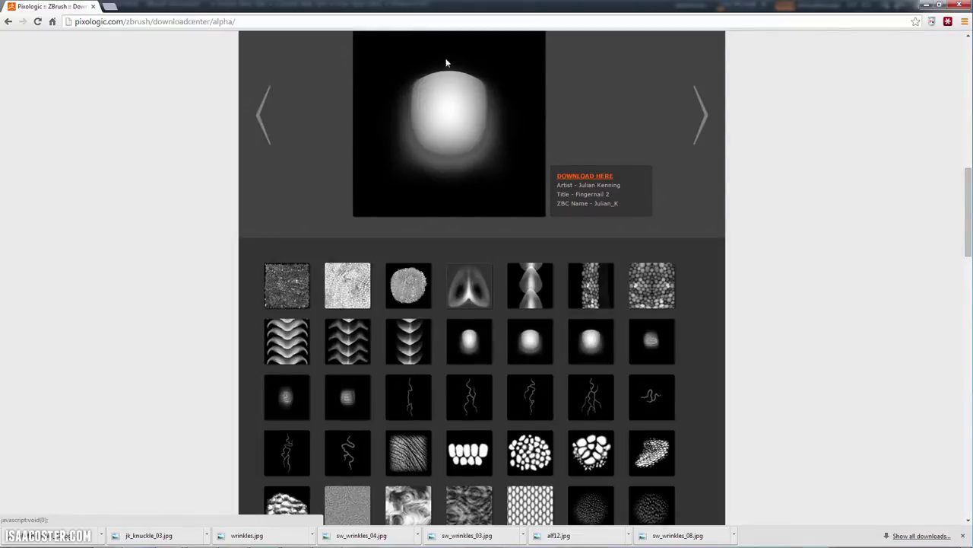
scroll(848, 299, "down", 3)
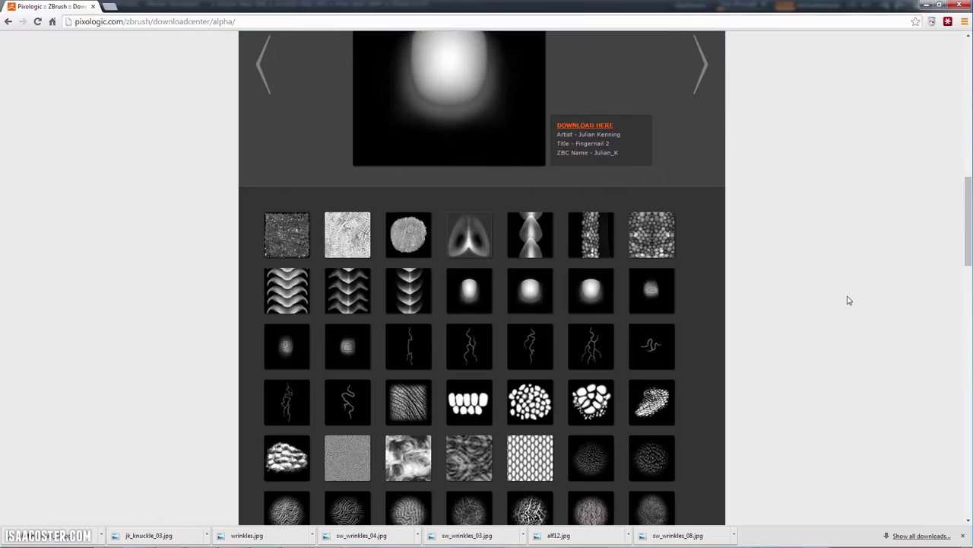
Look over the Alpha Library's categories and the range of skin alphas offered
scroll(849, 300, "up", 4)
scroll(847, 300, "up", 7)
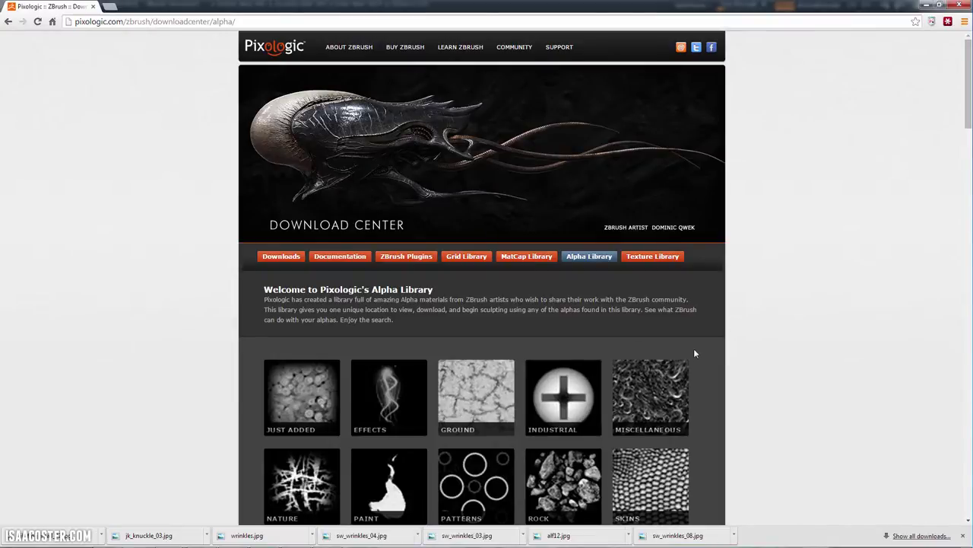
scroll(685, 365, "down", 2)
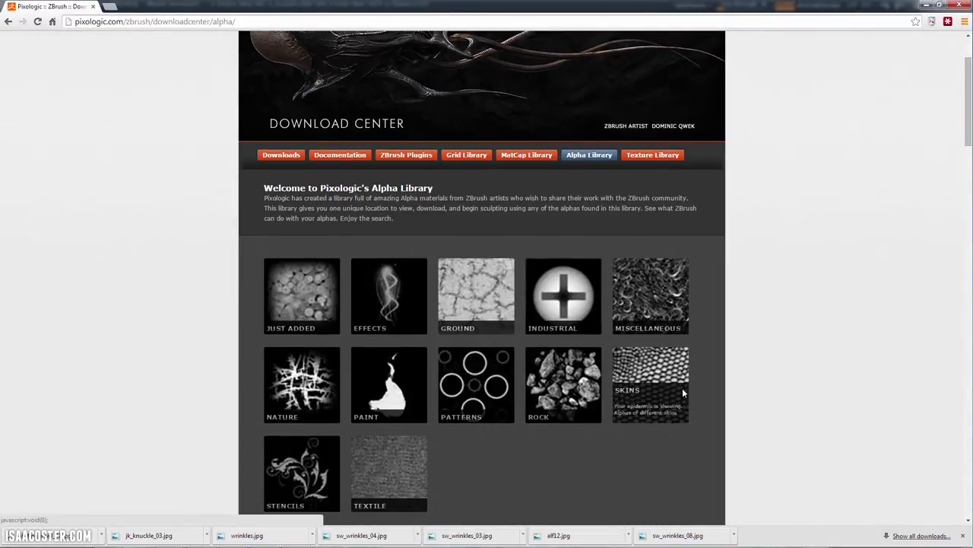
scroll(742, 394, "down", 2)
scroll(761, 399, "up", 4)
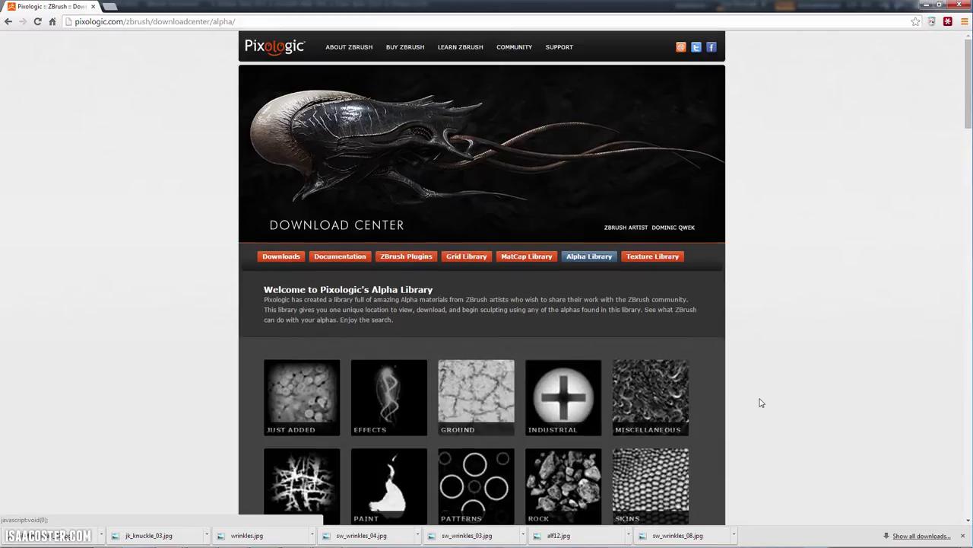
scroll(761, 402, "down", 10)
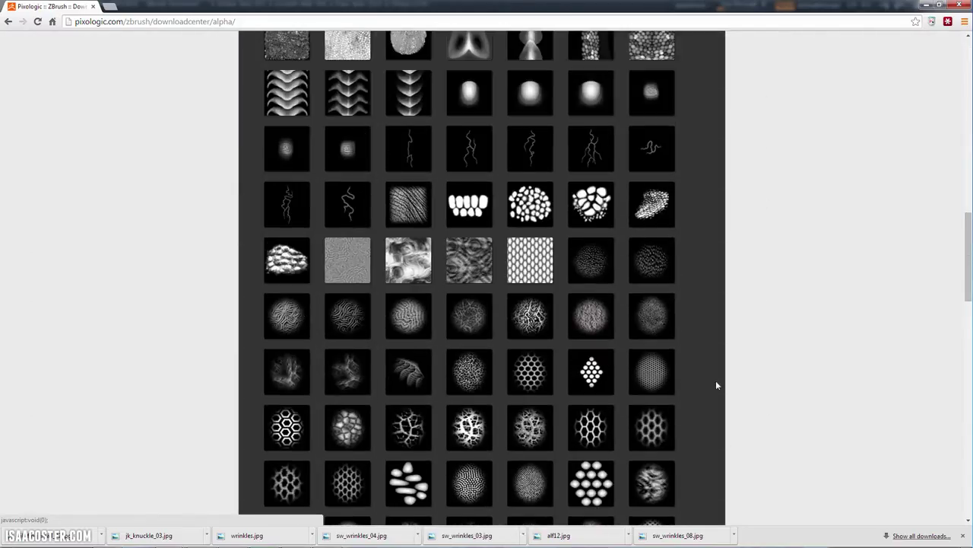
scroll(728, 385, "up", 12)
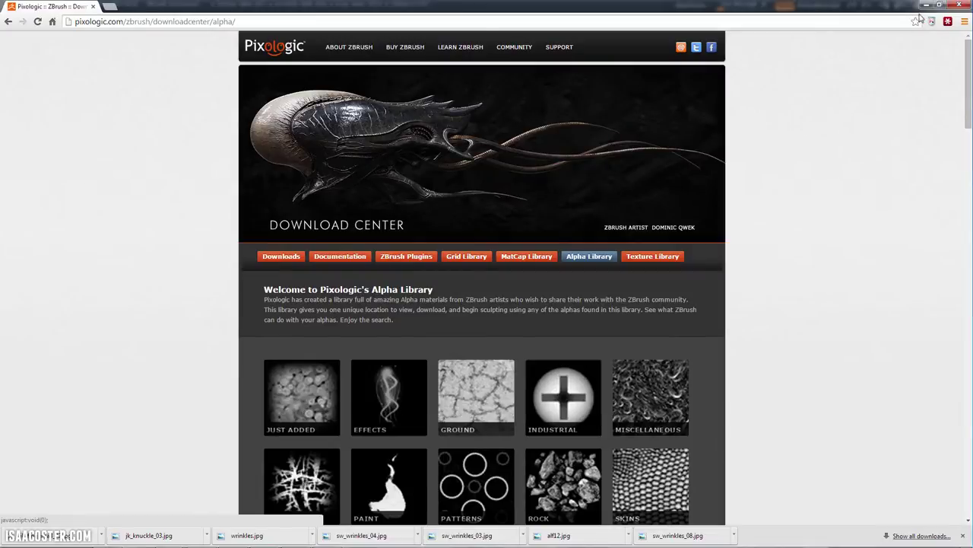
Switch to ZBrush and examine the elephant's head, chest and legs up close
left_click(926, 5)
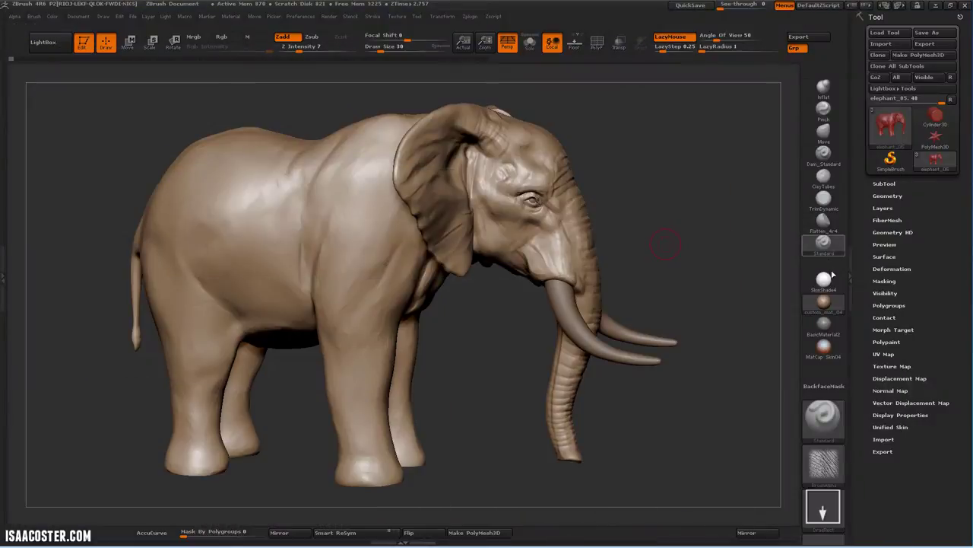
left_click_drag(714, 227, 712, 219)
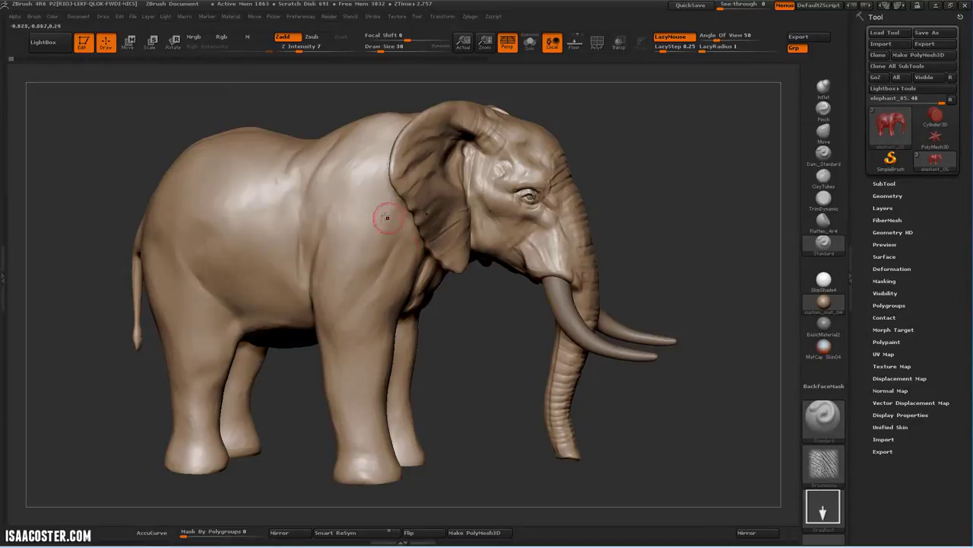
left_click_drag(469, 358, 776, 253)
left_click_drag(502, 349, 427, 301)
mouse_move(443, 337)
left_mouse_down("alt")
mouse_move(720, 183)
mouse_move(736, 219)
left_mouse_up("alt")
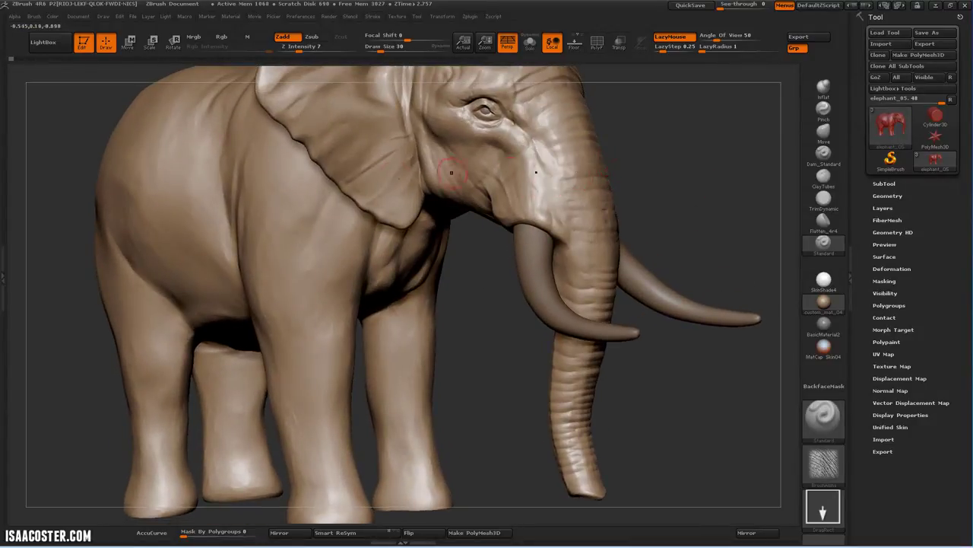
Flatten the folds on the elephant's chest below the ear with a smaller Flatten_4r4 brush
left_click(824, 221)
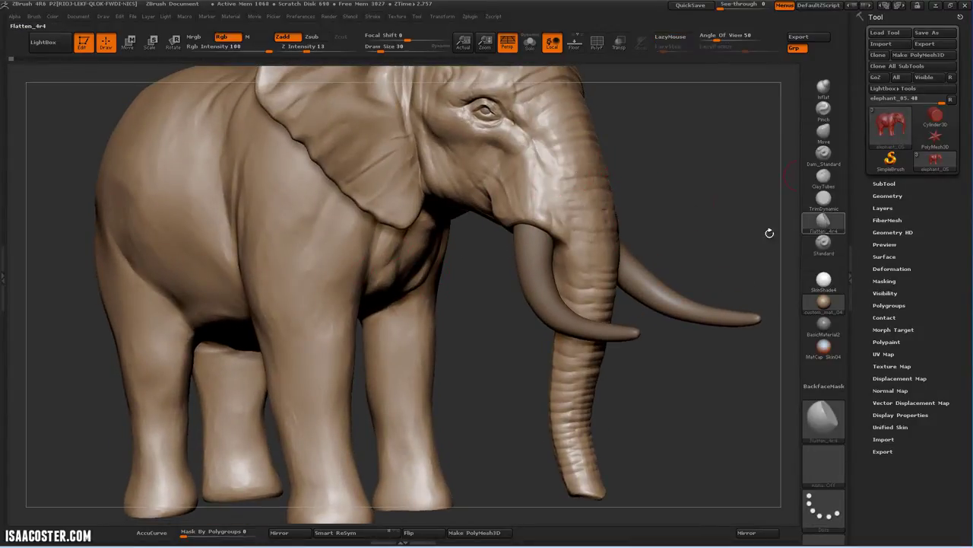
key("s")
left_click(381, 255)
left_click(466, 282)
left_click(396, 261)
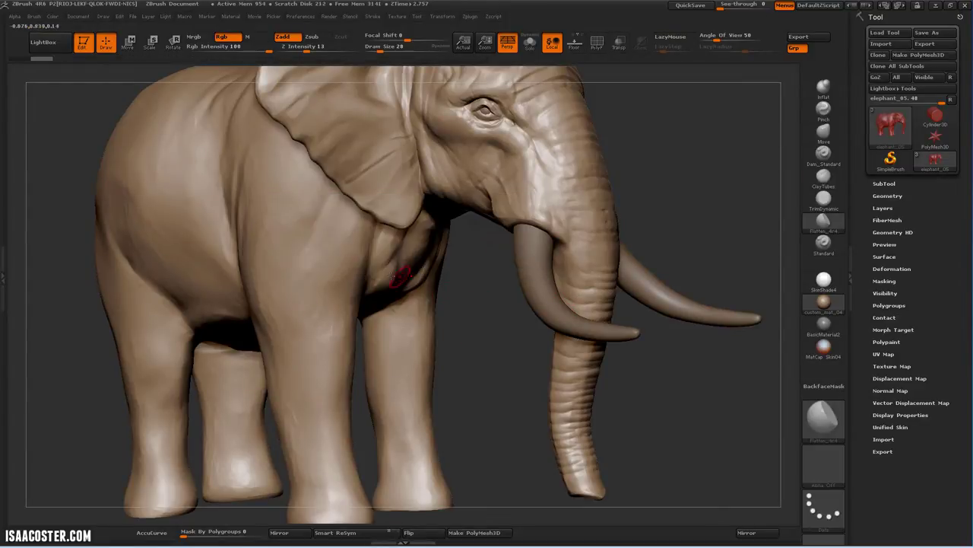
left_click_drag(485, 302, 422, 237)
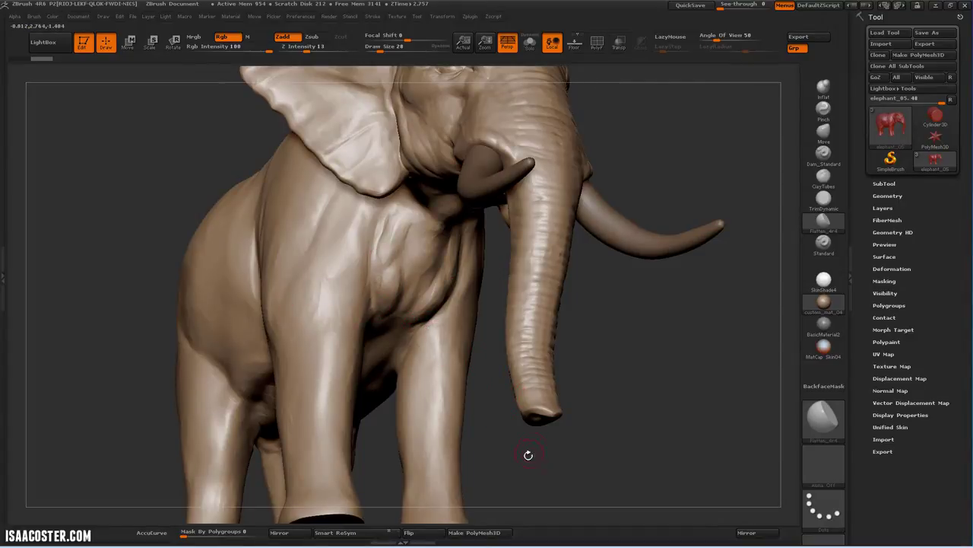
mouse_move(528, 456)
left_mouse_down()
mouse_move(511, 411)
mouse_move(196, 358)
left_mouse_up()
mouse_move(498, 359)
left_mouse_down()
mouse_move(526, 358)
mouse_move(503, 353)
mouse_move(488, 371)
mouse_move(502, 369)
mouse_move(495, 383)
mouse_move(623, 414)
mouse_move(507, 355)
mouse_move(513, 337)
mouse_move(499, 338)
mouse_move(653, 190)
left_mouse_up()
left_click_drag(520, 372, 719, 289)
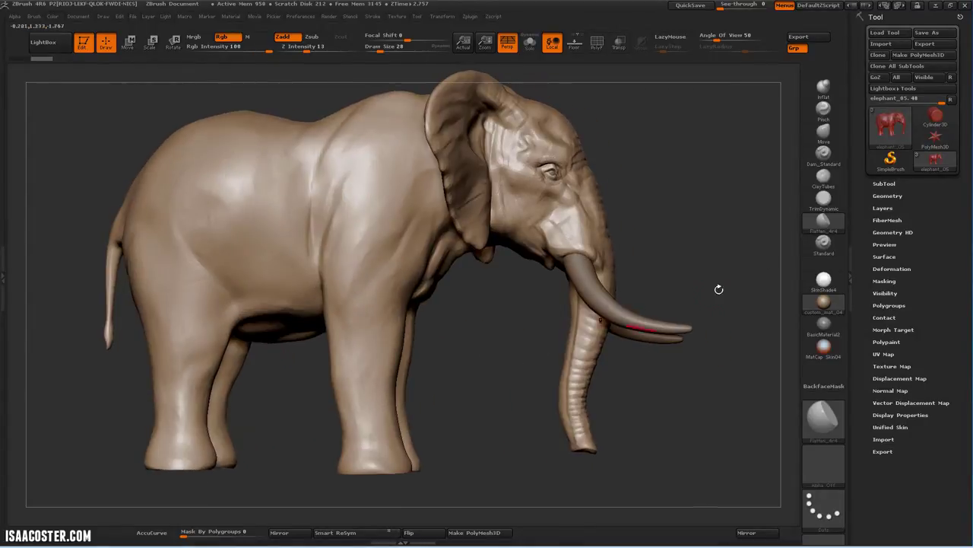
Select the Standard brush, try the Dots and FreeHand strokes, and set the stroke to DragRect
left_click(824, 250)
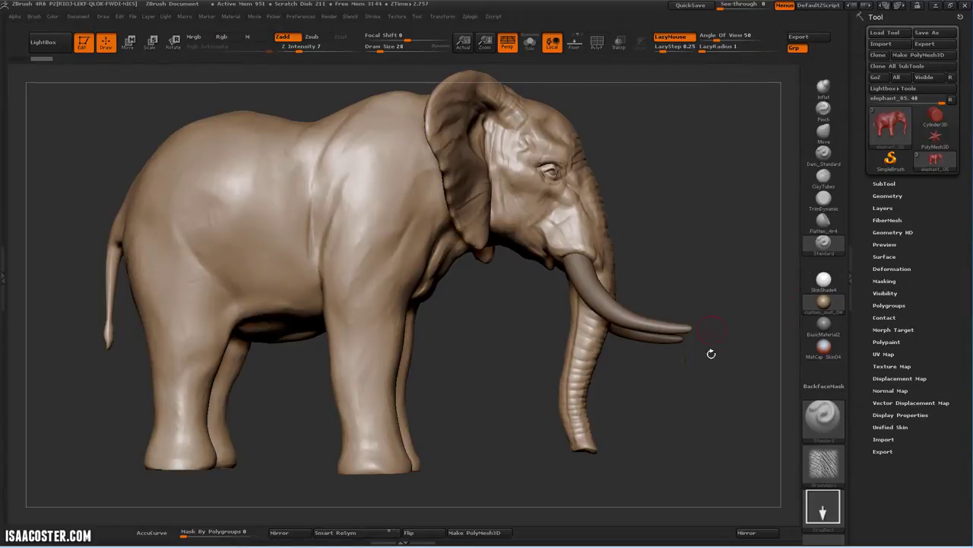
left_click(829, 506)
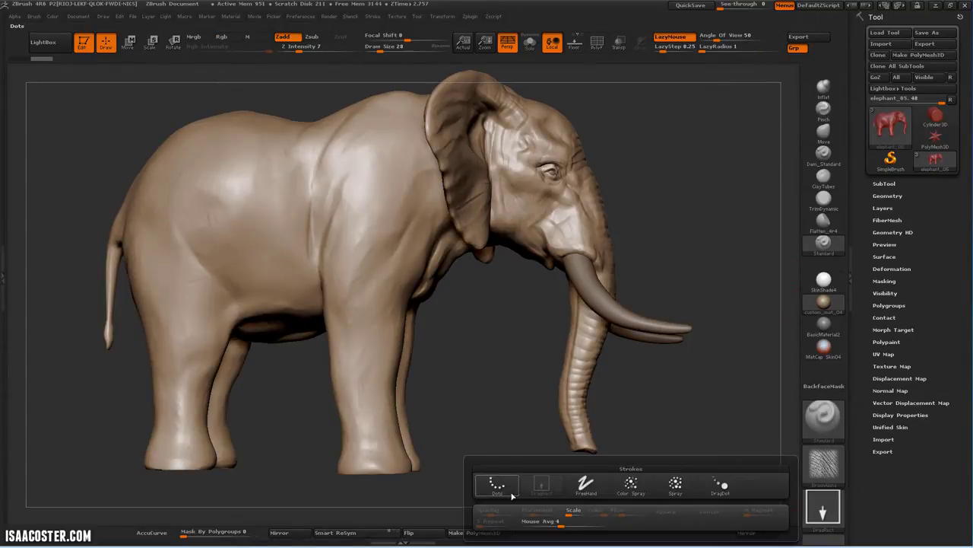
left_click(496, 484)
left_click(824, 508)
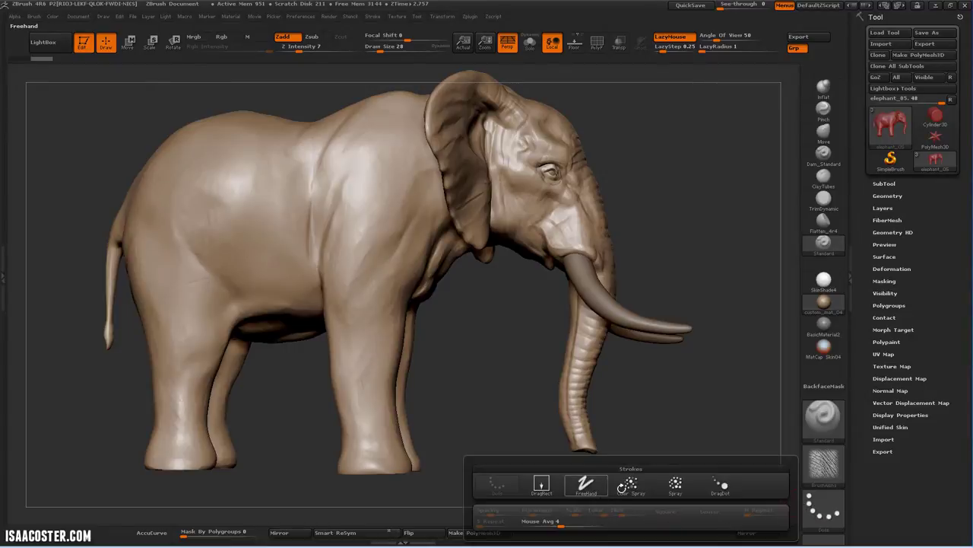
left_click(586, 484)
left_click(824, 508)
left_click(542, 486)
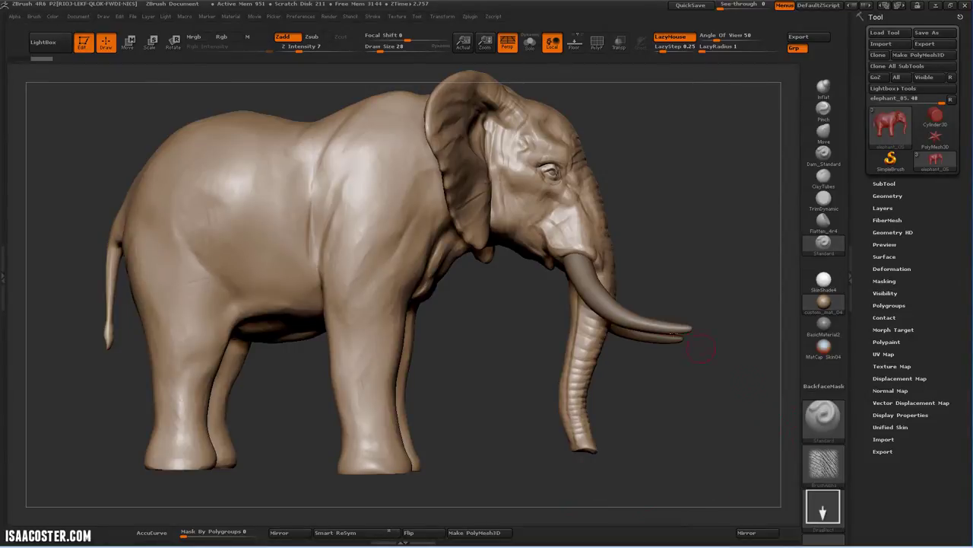
Import the wrinkles image from the elephant tutorial's alpha folder as the brush alpha
left_click(823, 462)
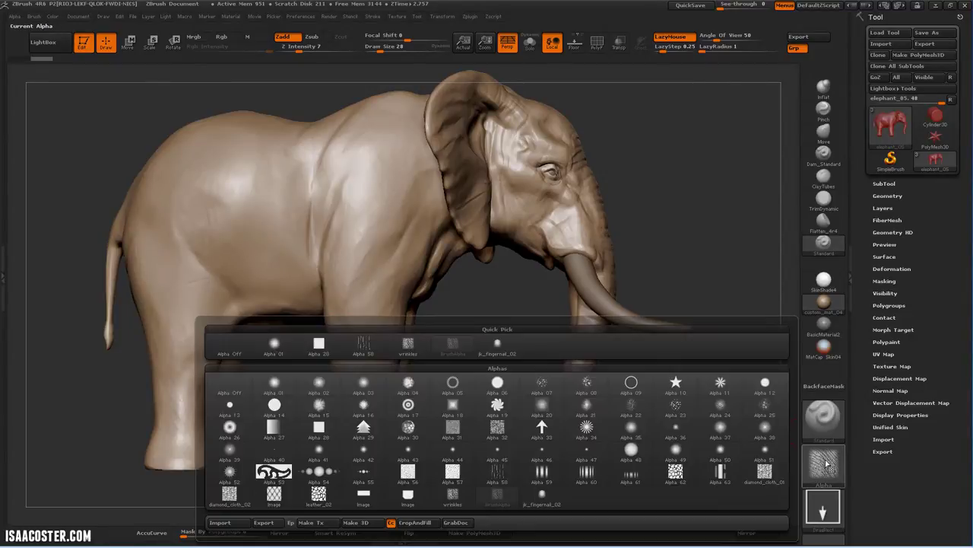
left_click(220, 522)
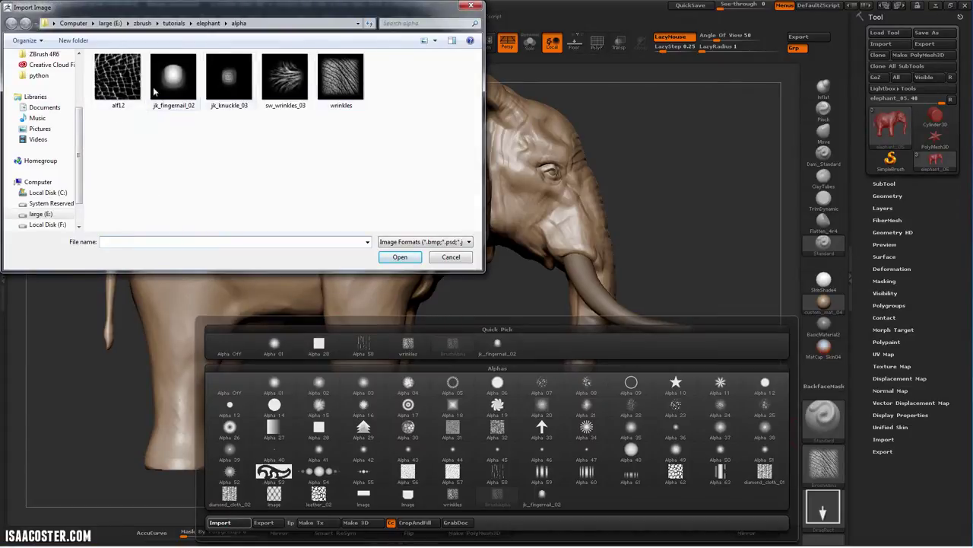
left_click(340, 88)
left_click(399, 256)
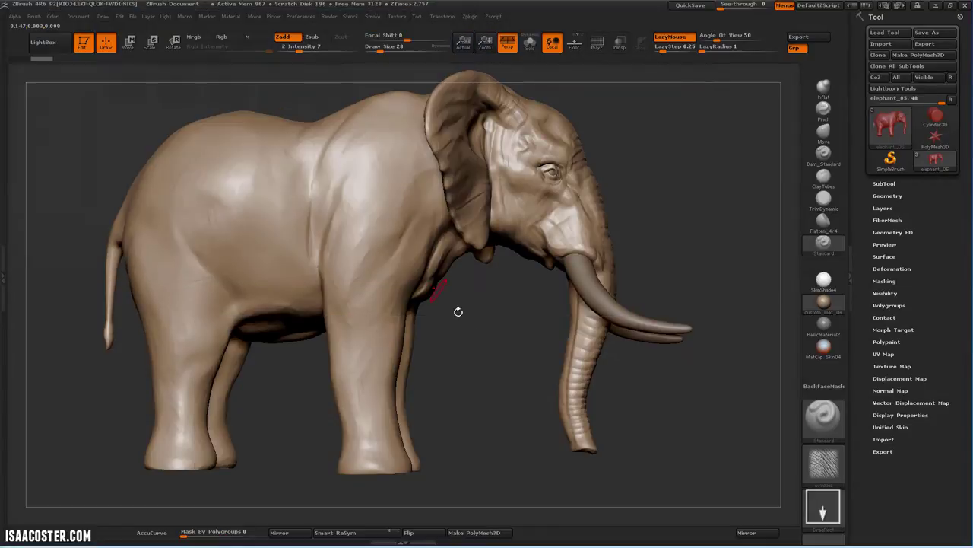
Stamp the wrinkles alpha onto the elephant's shoulder behind the ear at Z Intensity 12
mouse_move(485, 382)
left_mouse_down("alt")
mouse_move(528, 372)
mouse_move(493, 377)
left_mouse_up("alt")
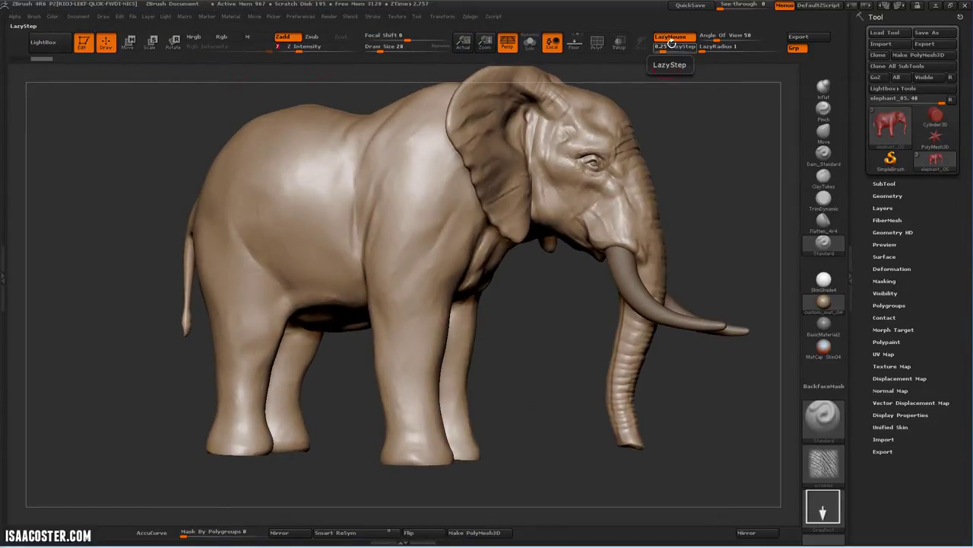
left_click_drag(541, 328, 516, 328)
mouse_move(433, 234)
left_mouse_down()
mouse_move(565, 366)
mouse_move(434, 163)
mouse_move(411, 152)
mouse_move(406, 204)
mouse_move(380, 177)
mouse_move(454, 214)
left_mouse_up()
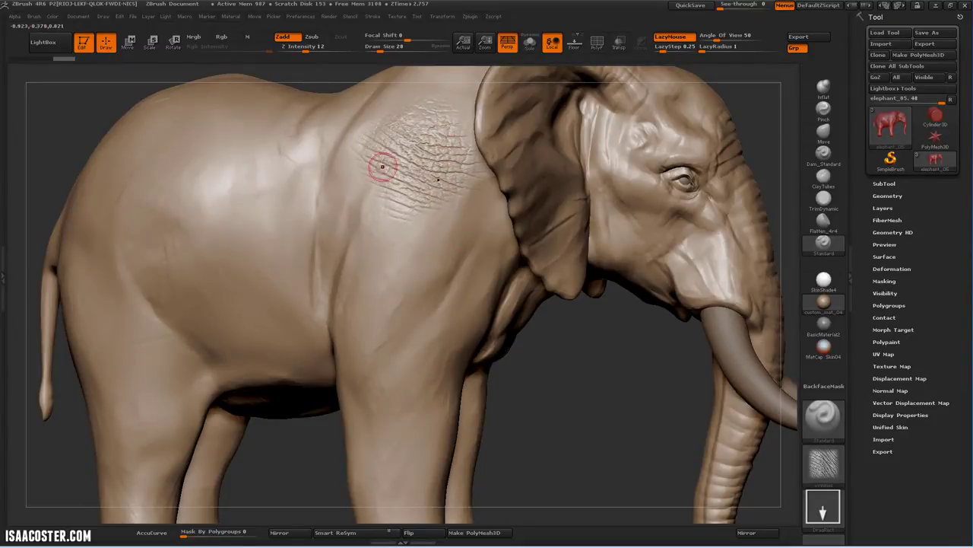
mouse_move(592, 388)
left_mouse_down()
mouse_move(603, 391)
mouse_move(445, 141)
left_mouse_up()
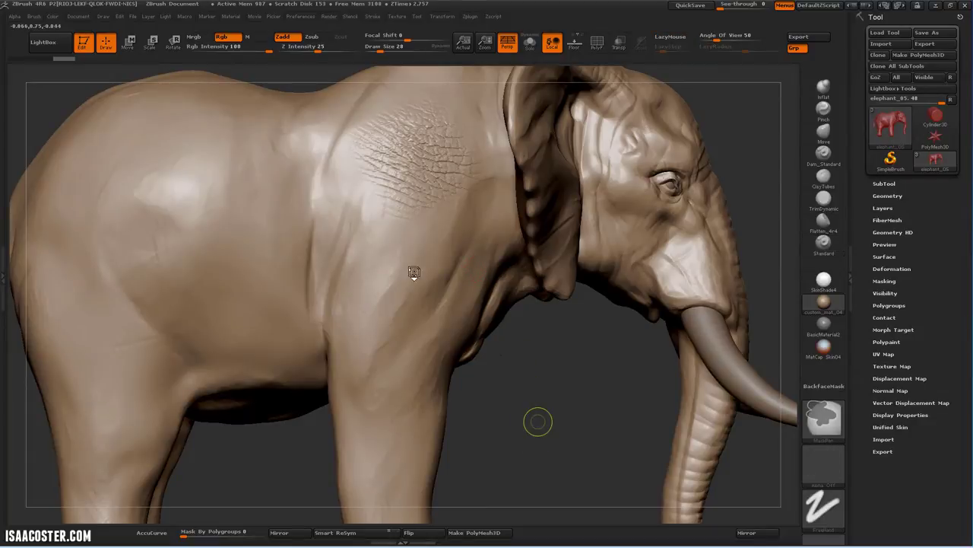
Undo the wrinkle stamp on the shoulder, subdivide the elephant's geometry, and check the tool's polygon count
key("ctrl+z")
key("ctrl")
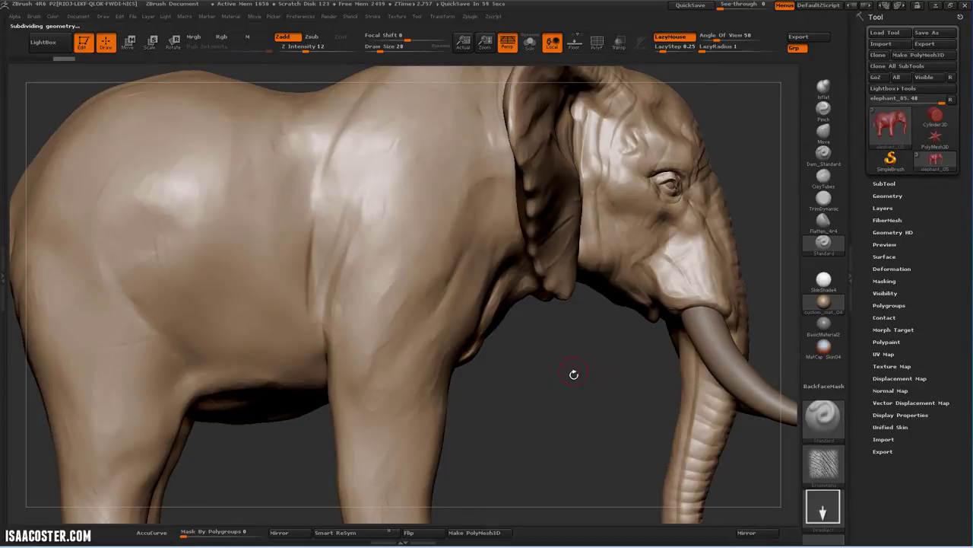
left_click_drag(574, 374, 478, 333, "alt")
key("f")
left_click_drag(530, 347, 606, 279)
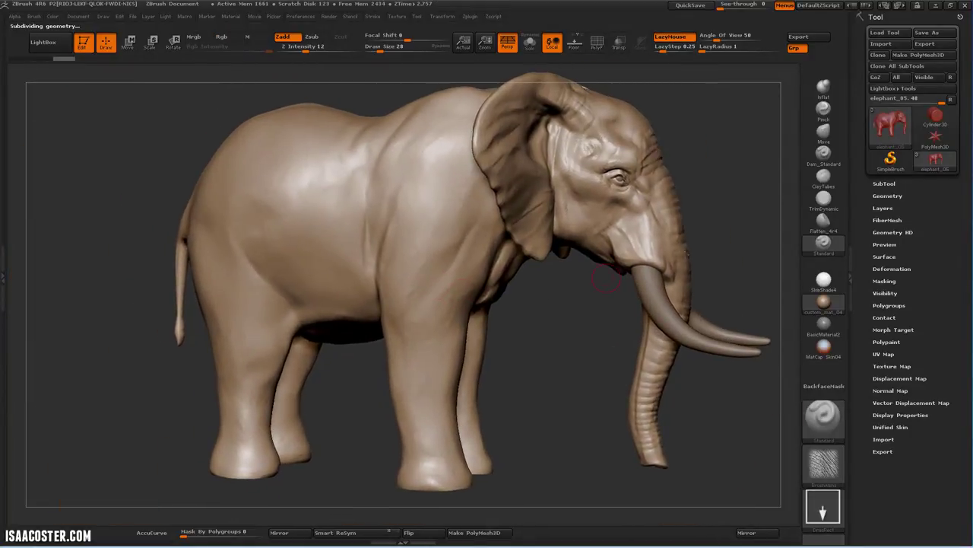
mouse_move(886, 127)
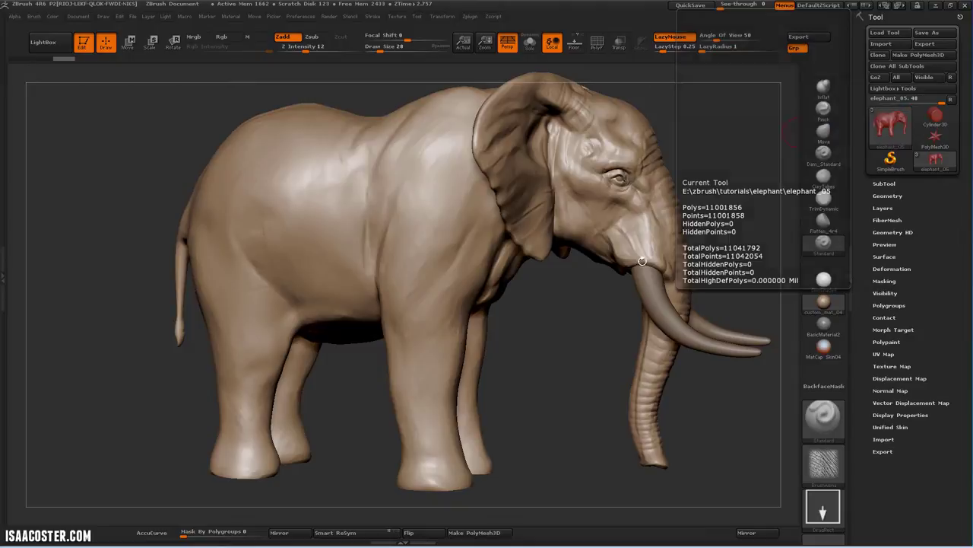
Try a wrinkle stamp on the elephant's upper shoulder behind the ear, and undo it
mouse_move(631, 395)
left_mouse_down()
mouse_move(524, 330)
mouse_move(502, 371)
left_mouse_up()
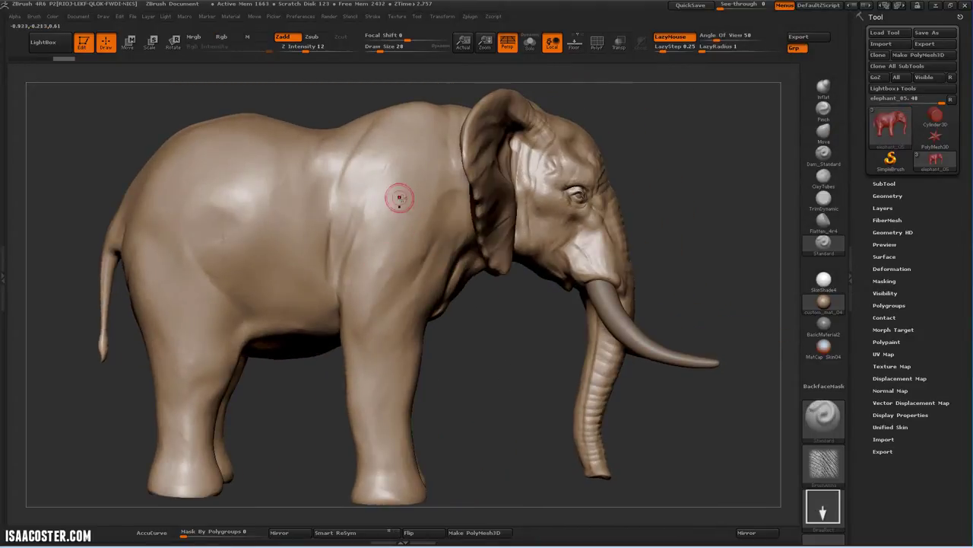
mouse_move(524, 361)
left_mouse_down()
mouse_move(537, 315)
mouse_move(538, 335)
mouse_move(527, 321)
mouse_move(522, 373)
mouse_move(426, 330)
mouse_move(496, 356)
mouse_move(439, 342)
left_mouse_up()
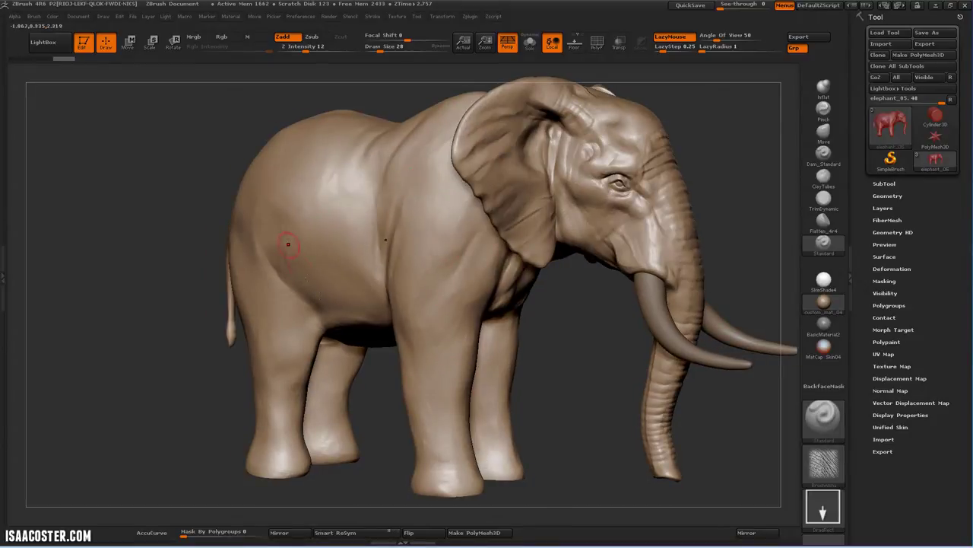
left_click_drag(570, 378, 549, 343)
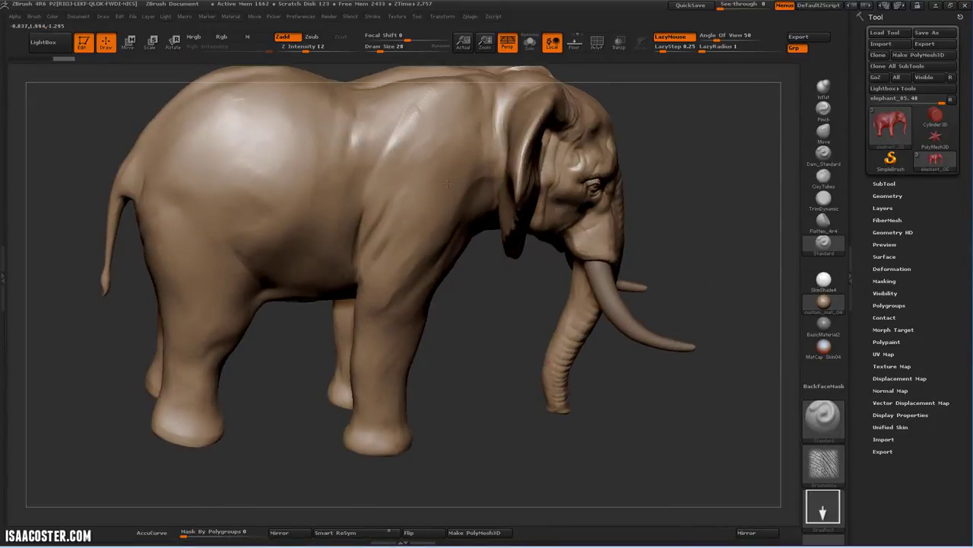
left_click_drag(480, 389, 503, 435, "alt")
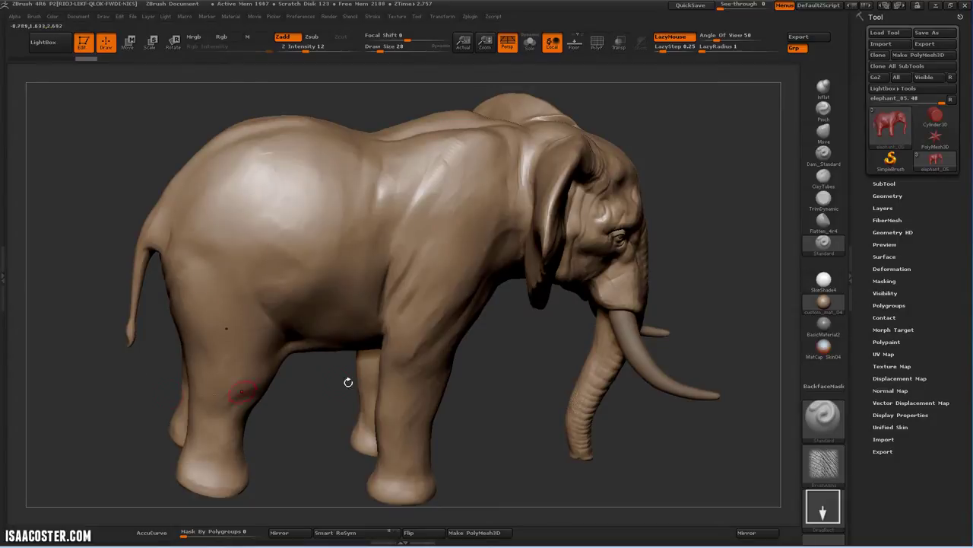
mouse_move(497, 386)
left_mouse_down()
mouse_move(483, 347)
mouse_move(507, 369)
mouse_move(458, 271)
mouse_move(459, 209)
mouse_move(504, 279)
left_mouse_up()
mouse_move(517, 453)
left_mouse_down()
mouse_move(508, 510)
mouse_move(489, 508)
left_mouse_up()
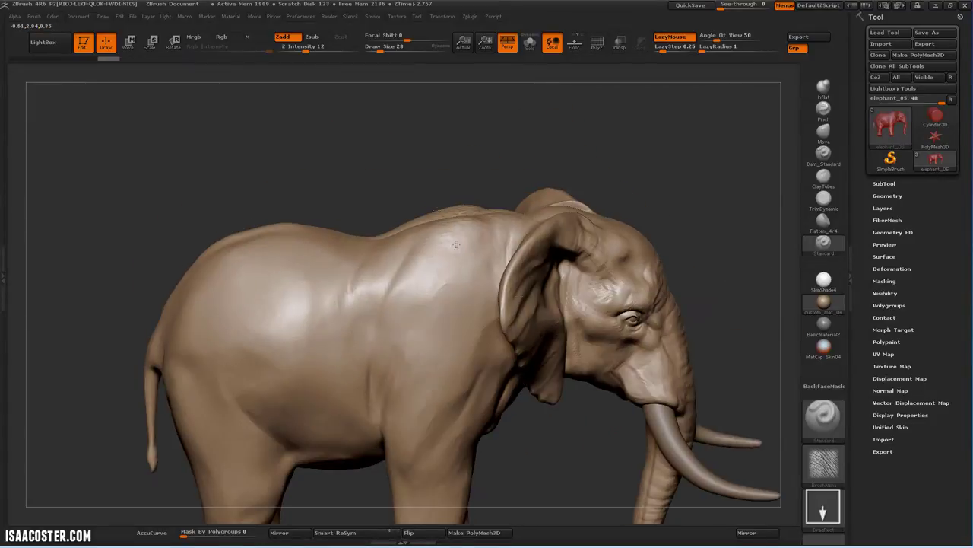
key("ctrl")
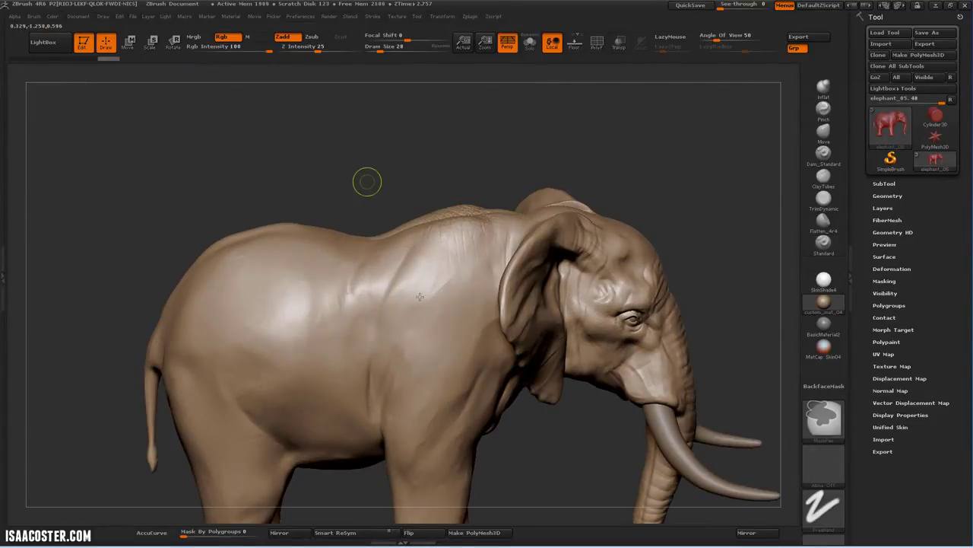
Stamp the wrinkles alpha in overlapping patches from the middle of the shoulder down to the upper front leg
mouse_move(537, 480)
left_mouse_down("alt")
mouse_move(528, 354)
mouse_move(517, 348)
mouse_move(536, 329)
mouse_move(426, 210)
mouse_move(426, 179)
mouse_move(452, 208)
mouse_move(397, 233)
left_mouse_up("alt")
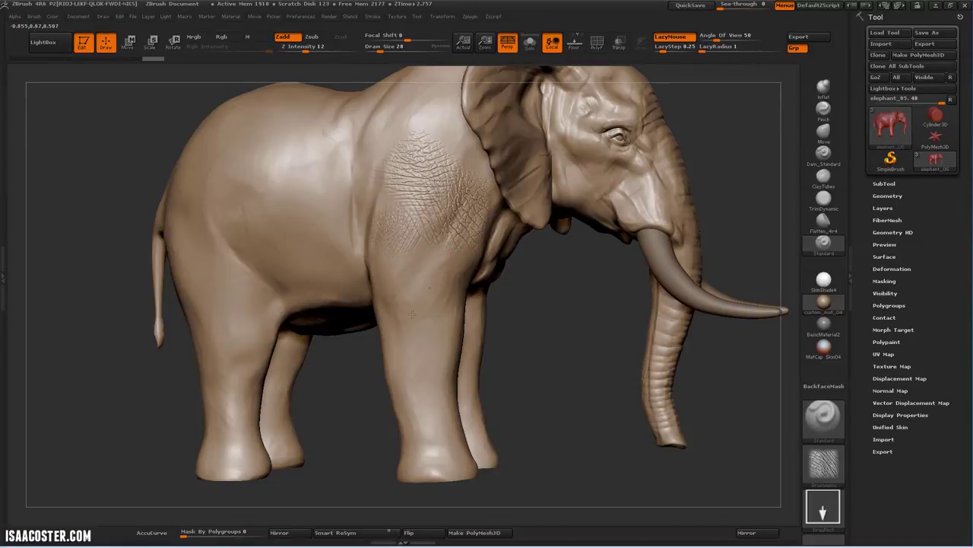
left_click_drag(536, 327, 589, 328)
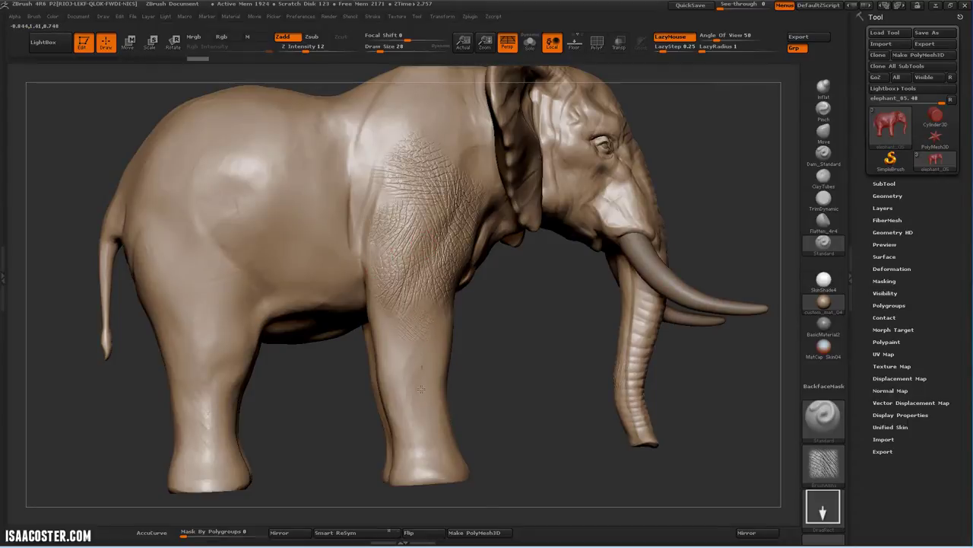
left_click_drag(421, 389, 420, 379)
left_click_drag(533, 365, 487, 363)
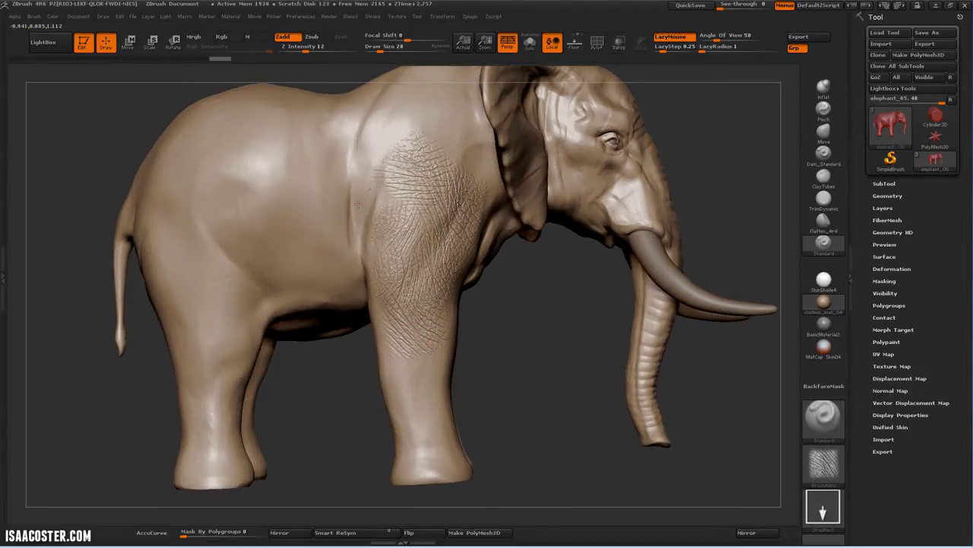
Extend the wrinkle stamps along the rear edge of the shoulder and up toward the top of the back
left_click_drag(329, 232, 325, 237)
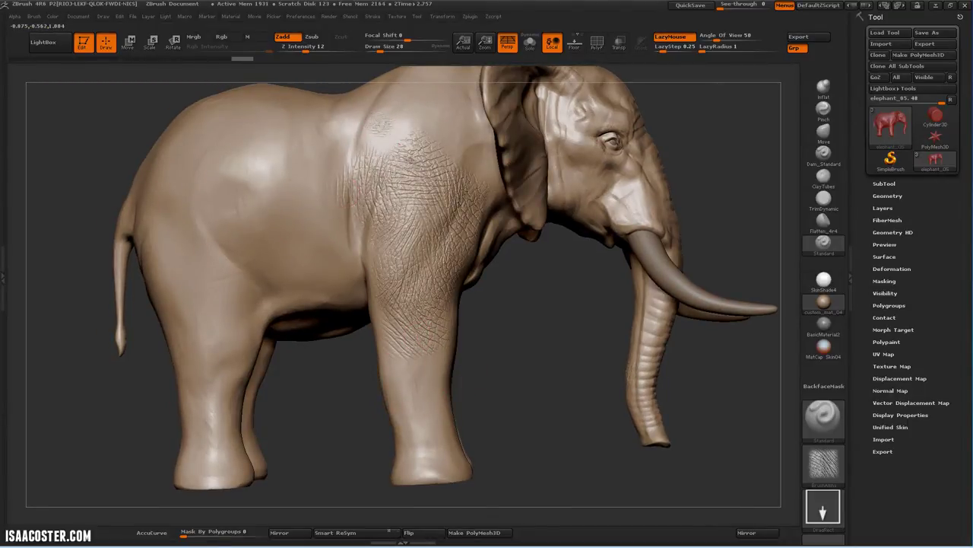
left_click_drag(410, 160, 421, 155)
left_click_drag(421, 89, 416, 142)
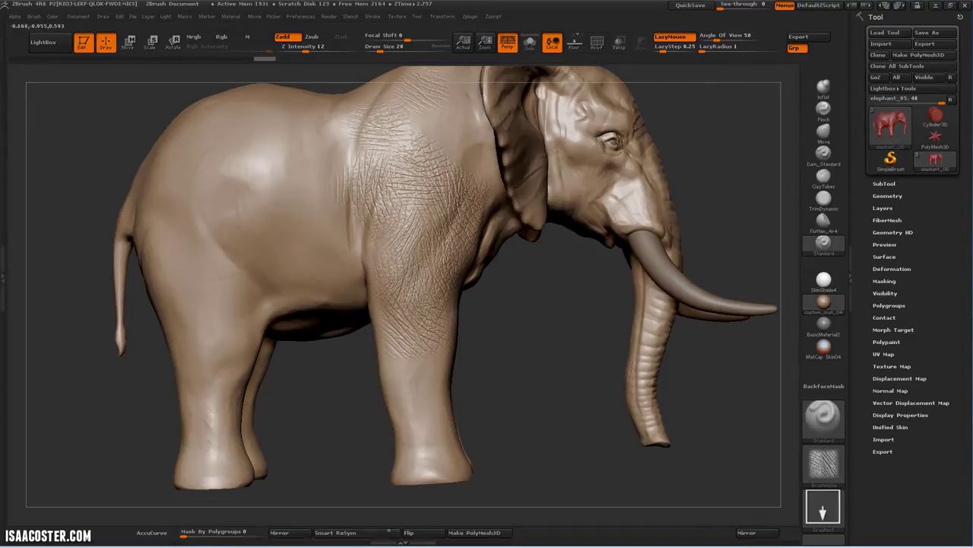
right_click_drag(447, 133, 460, 155, "alt")
left_click_drag(456, 155, 462, 183)
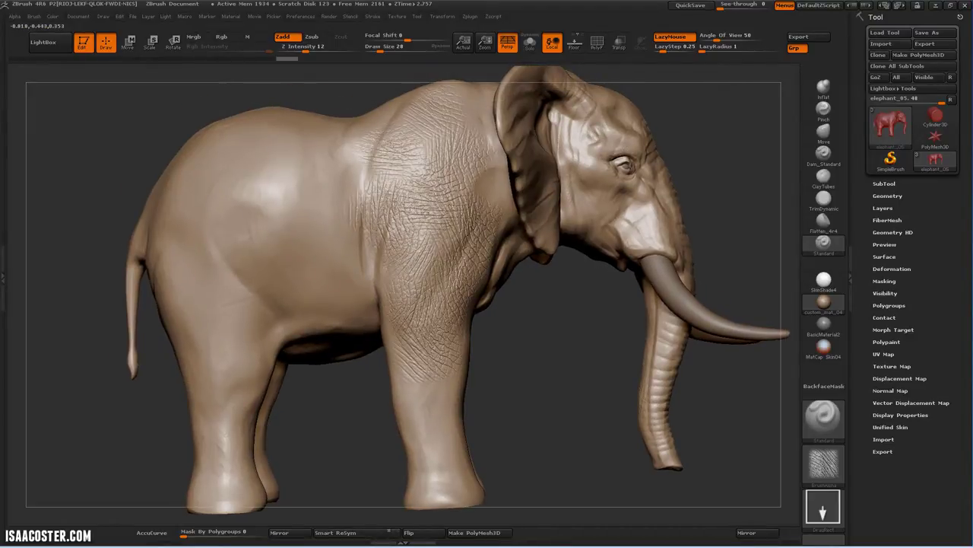
Stamp wrinkles across the ribs and the middle of the flank, overlapping the shoulder detail
left_click_drag(531, 369, 601, 368)
left_click_drag(349, 273, 371, 260)
right_click_drag(373, 250, 329, 244)
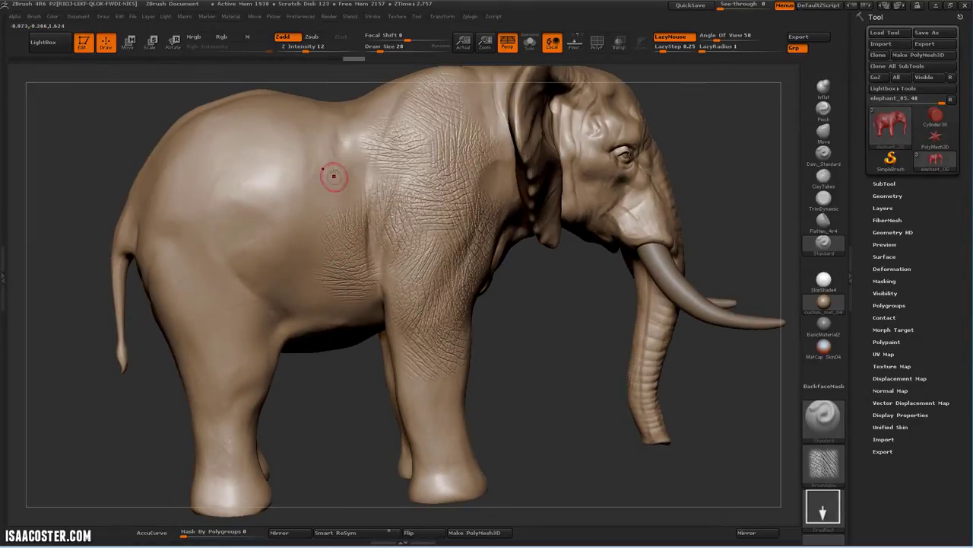
mouse_move(331, 174)
left_mouse_down()
mouse_move(340, 185)
mouse_move(399, 184)
left_mouse_up()
mouse_move(368, 143)
left_mouse_down()
mouse_move(376, 114)
mouse_move(384, 166)
left_mouse_up()
mouse_move(262, 195)
left_mouse_down()
mouse_move(275, 158)
mouse_move(288, 199)
left_mouse_up()
left_click_drag(337, 234, 339, 240)
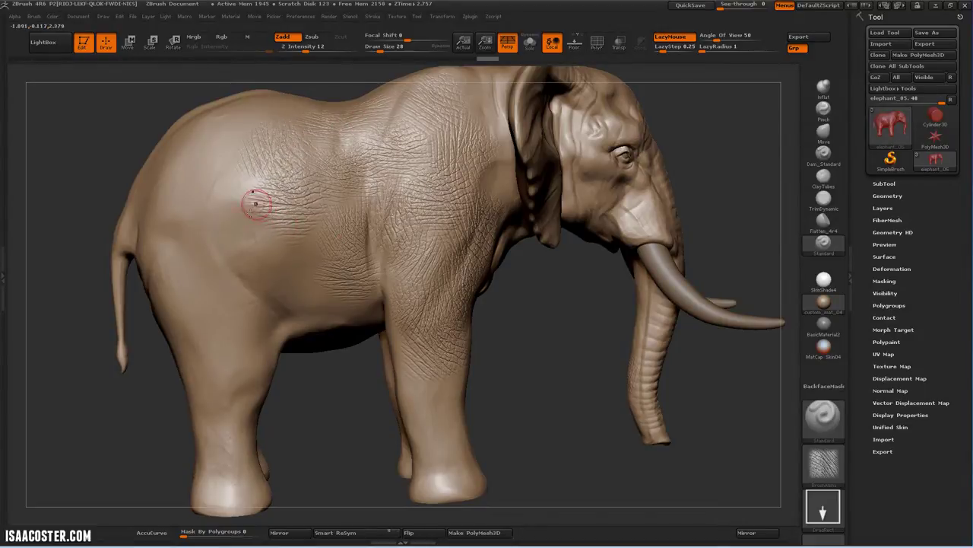
Cover the rear flank and the lower belly side with wrinkle stamps, filling the smooth gaps between patches
left_click_drag(233, 193, 209, 261)
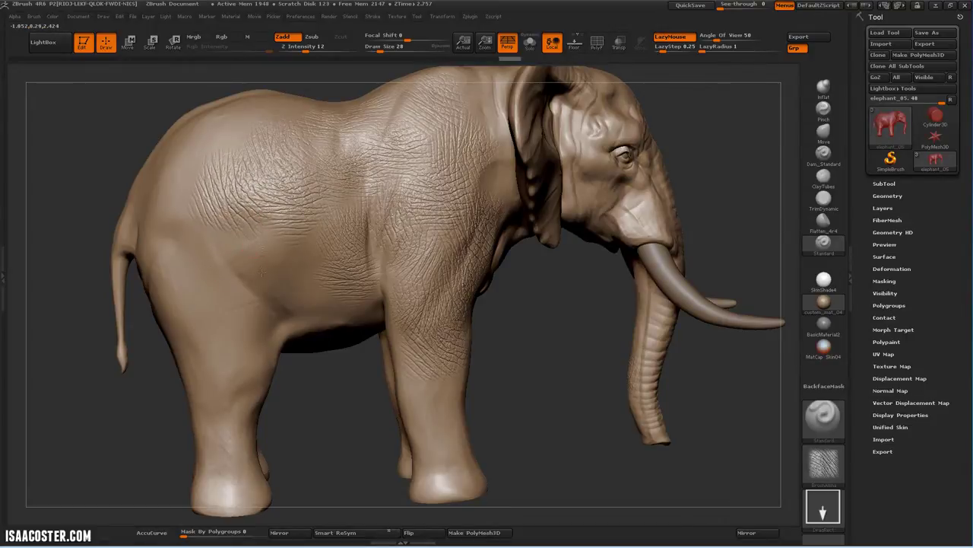
left_click_drag(282, 299, 277, 305)
right_click_drag(319, 293, 296, 281)
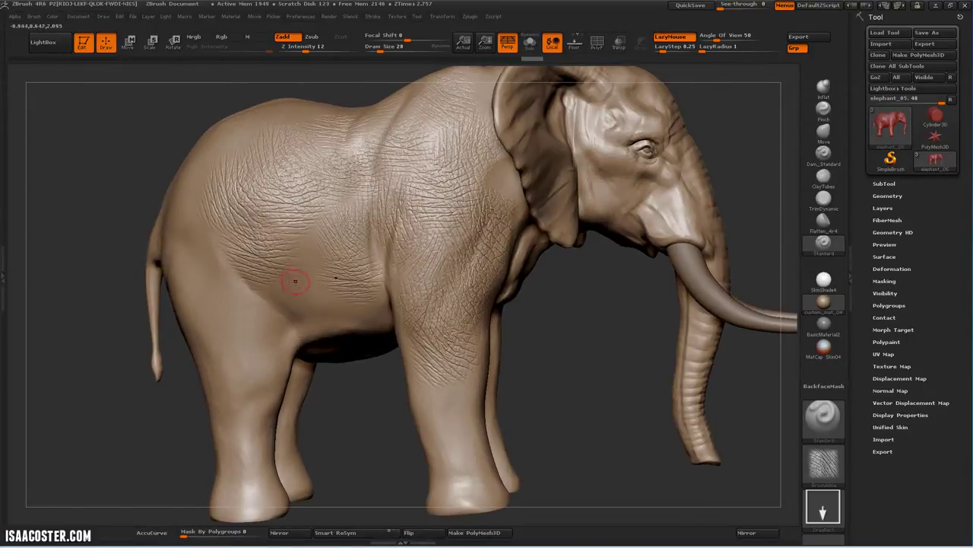
left_click_drag(297, 284, 292, 312)
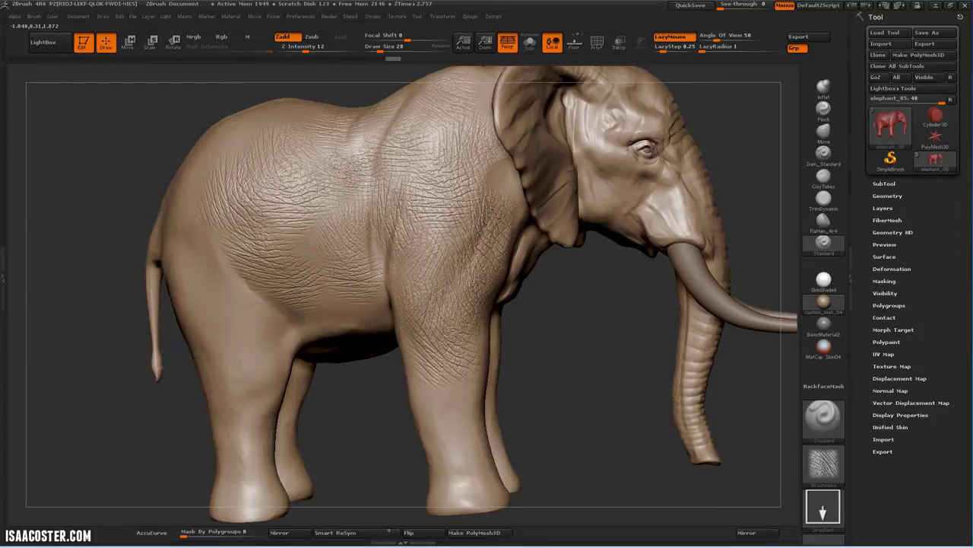
left_click_drag(311, 249, 339, 296)
Stamp wrinkles on the shoulder's front edge below the ear and down the near front leg to the foot
left_click_drag(521, 234, 521, 235)
left_click_drag(442, 404, 509, 406)
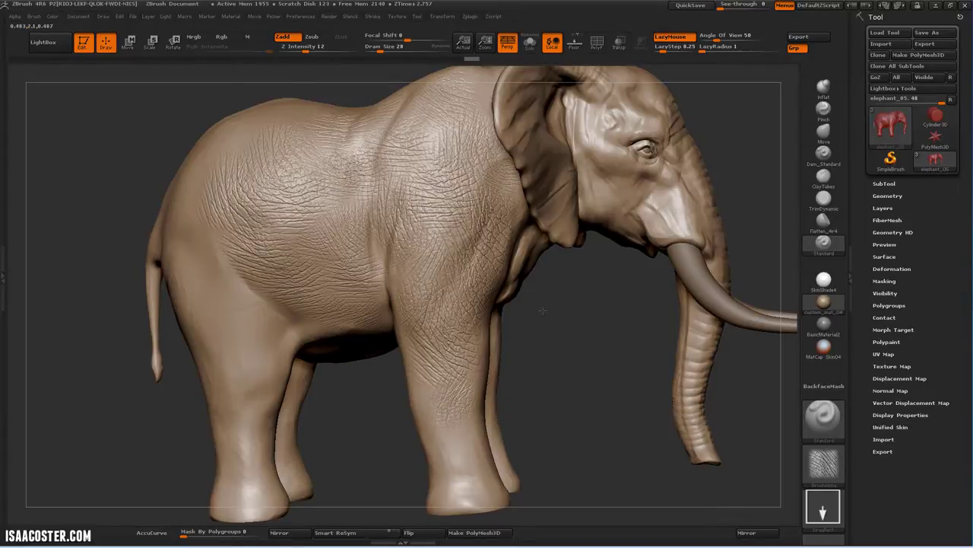
left_click_drag(543, 309, 543, 231, "alt")
mouse_move(457, 359)
left_mouse_down()
mouse_move(510, 379)
mouse_move(423, 322)
mouse_move(422, 332)
left_mouse_up()
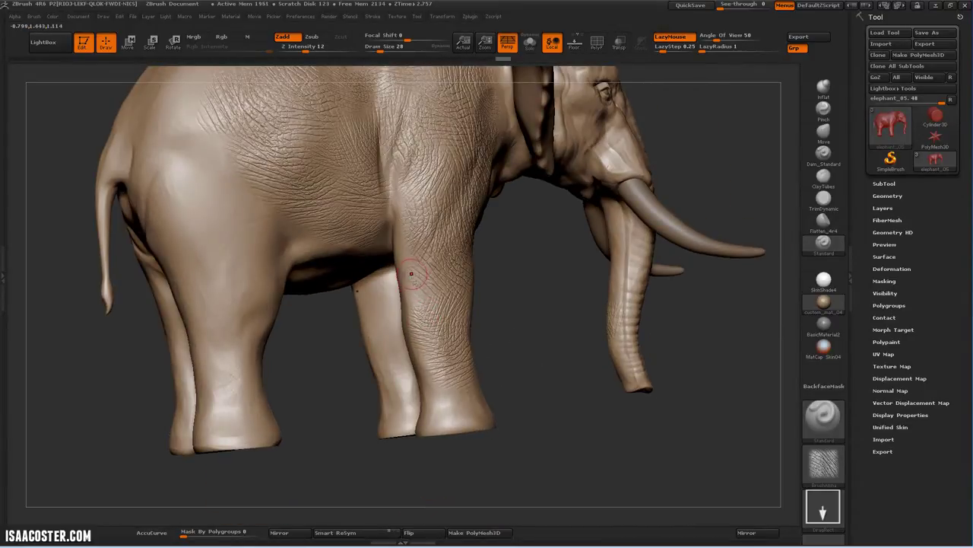
left_click_drag(418, 278, 427, 298)
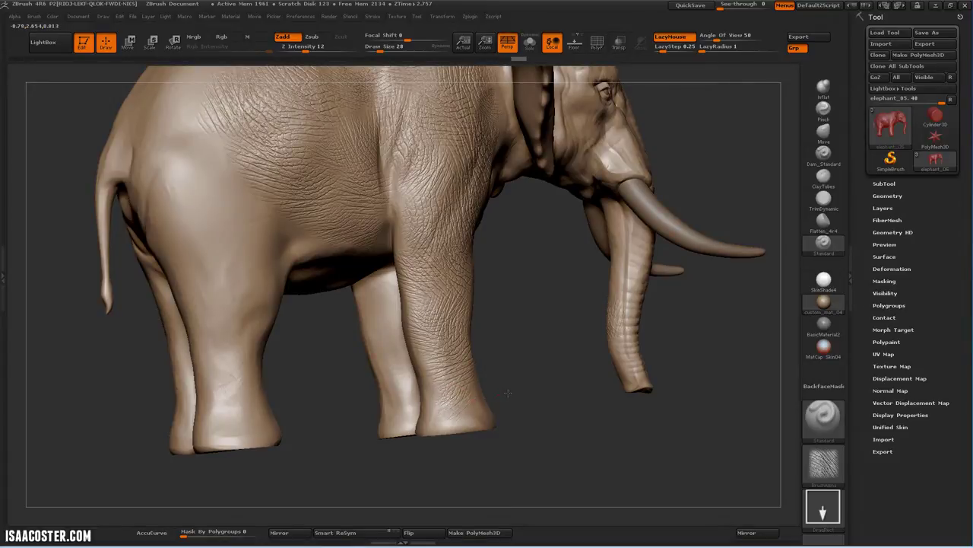
left_click_drag(517, 387, 510, 416)
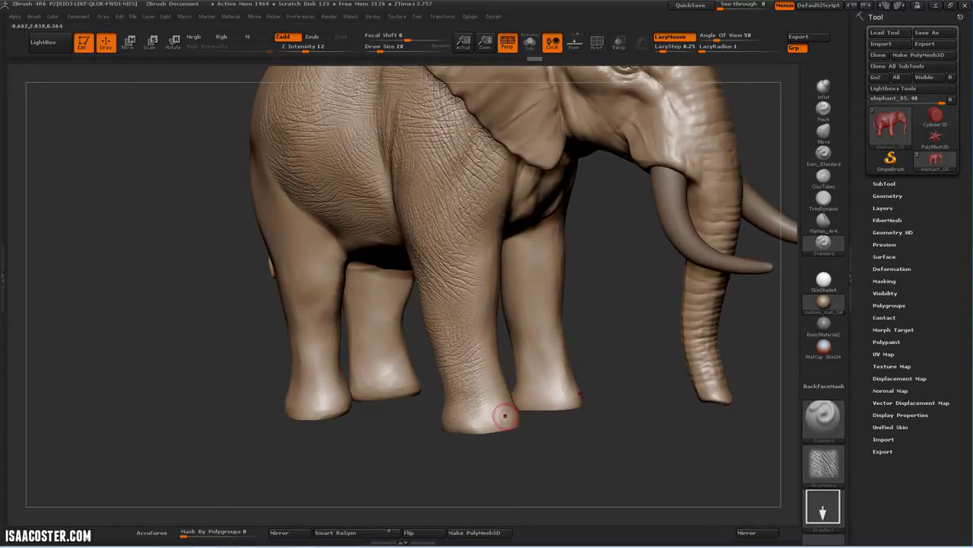
Stamp wrinkles on the far front leg and along the front of the near front leg
left_click_drag(532, 269, 557, 297)
mouse_move(587, 321)
left_mouse_down()
mouse_move(557, 317)
mouse_move(582, 341)
mouse_move(590, 384)
left_mouse_up()
mouse_move(619, 354)
left_mouse_down()
mouse_move(595, 348)
mouse_move(581, 314)
left_mouse_up()
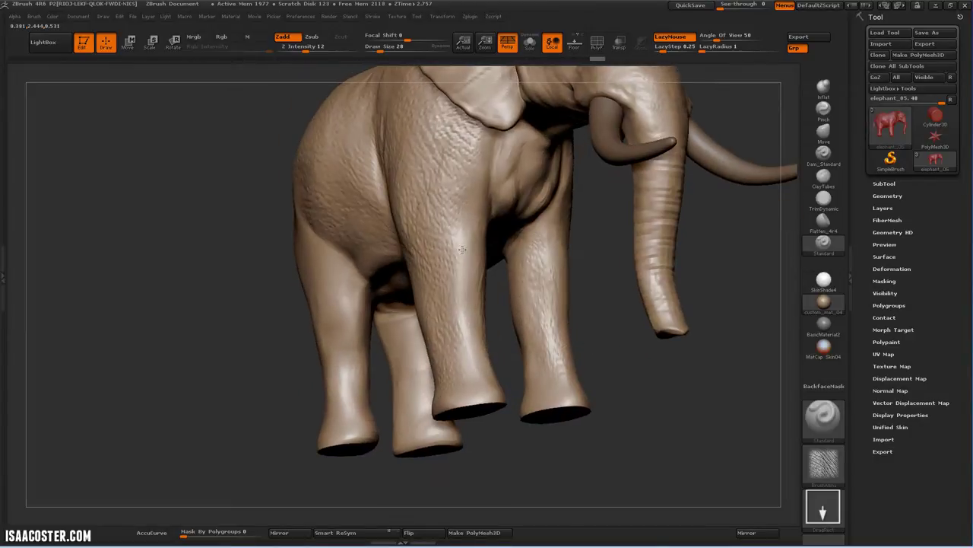
left_click_drag(460, 234, 472, 370)
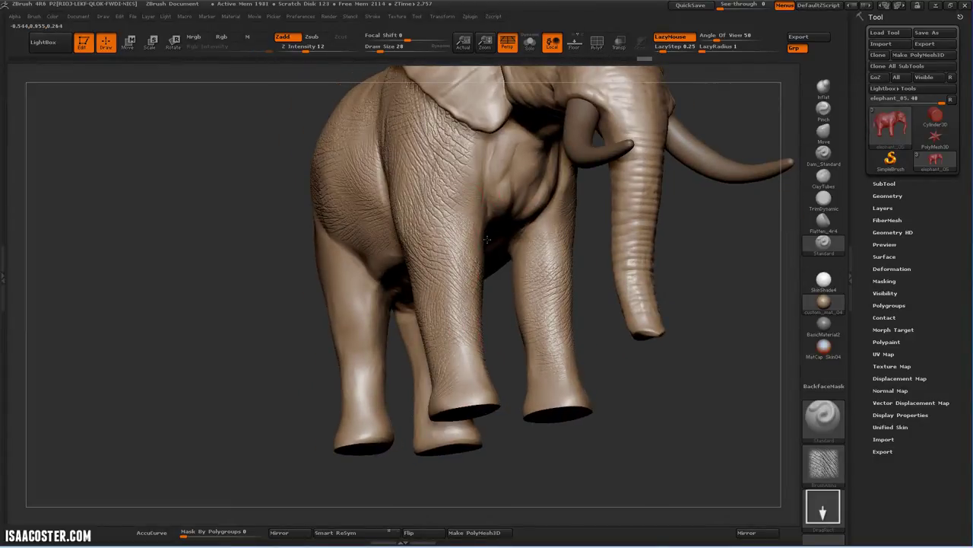
left_click_drag(488, 240, 488, 241)
Set the Draw Size to 47 and stamp wrinkles over the elephant's hip and upper thigh
key("s")
left_click_drag(498, 177, 502, 177)
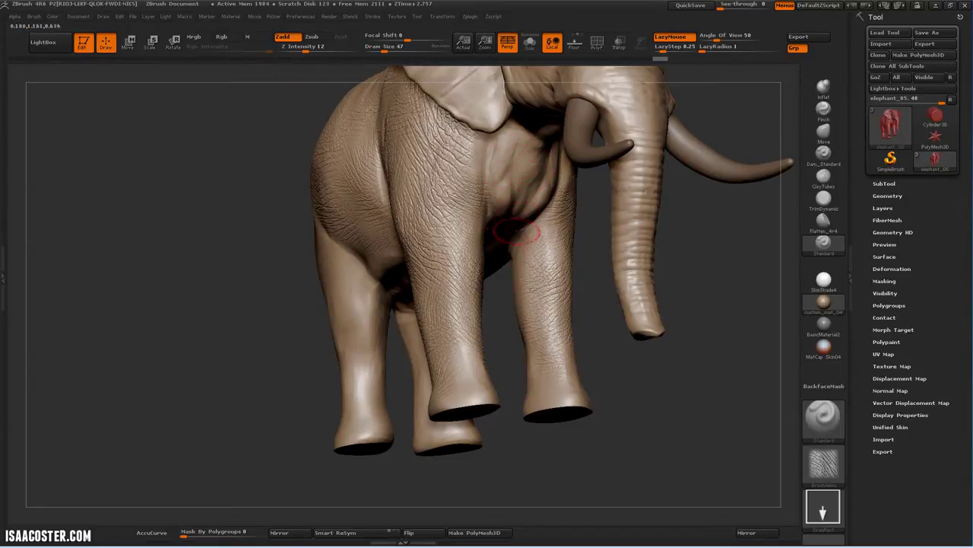
mouse_move(327, 466)
left_mouse_down()
mouse_move(446, 455)
mouse_move(486, 473)
left_mouse_up()
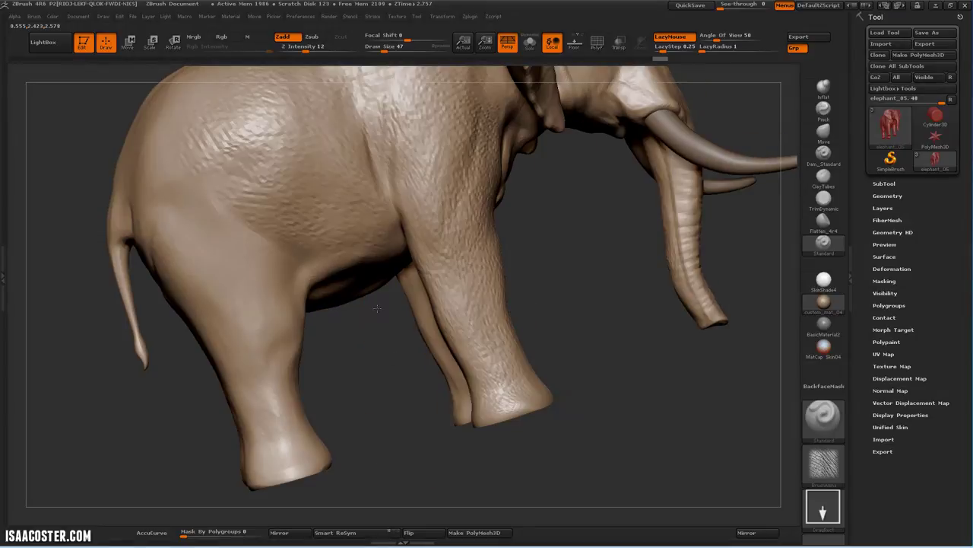
left_click_drag(388, 388, 374, 319)
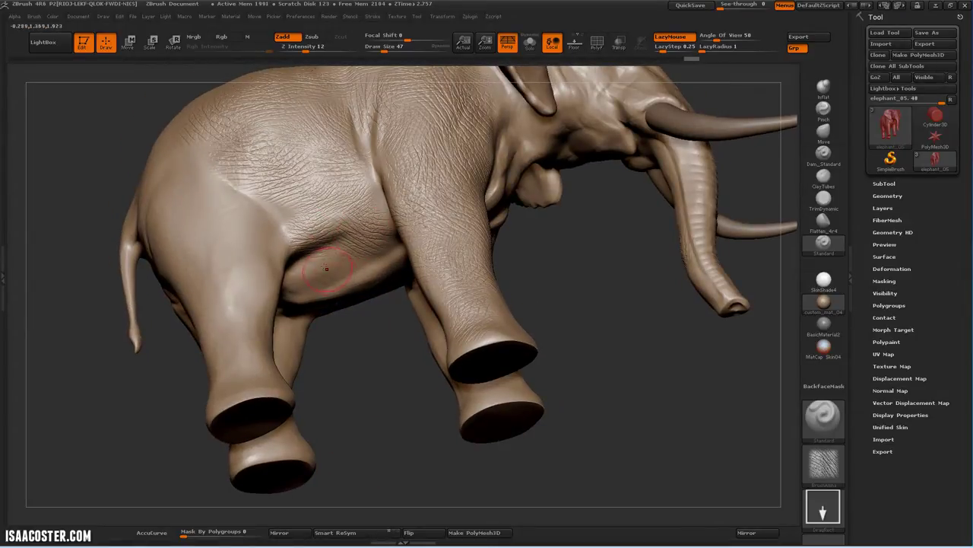
left_click_drag(343, 372, 226, 212)
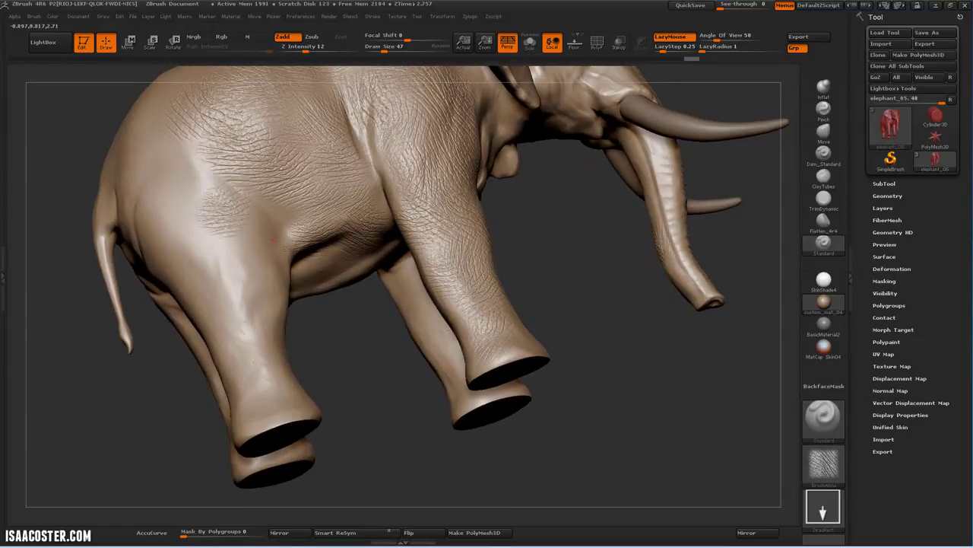
left_click_drag(183, 187, 208, 222)
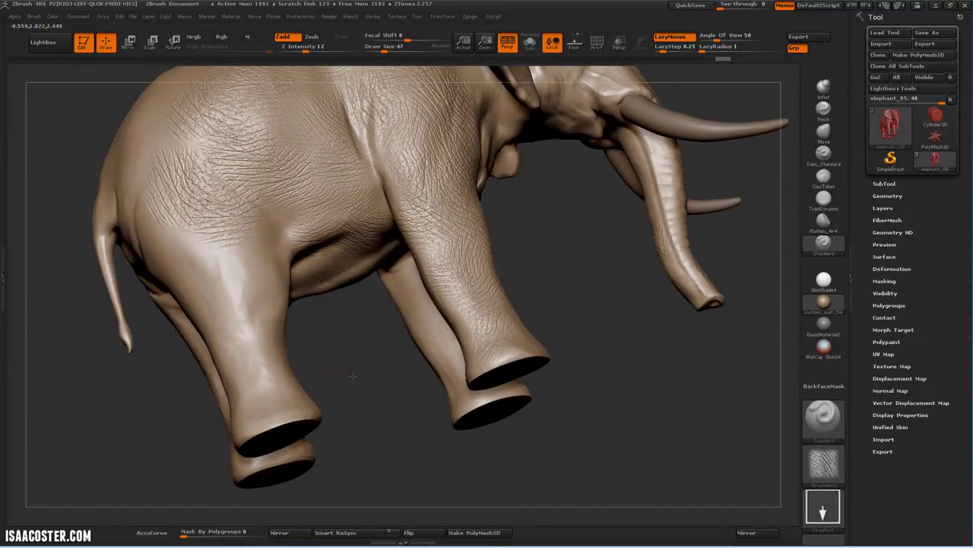
Stamp wrinkles on the side of the rump near the tail and on the upper hind leg
mouse_move(352, 376)
left_mouse_down()
mouse_move(307, 294)
mouse_move(378, 387)
left_mouse_up()
left_click_drag(210, 228, 208, 283)
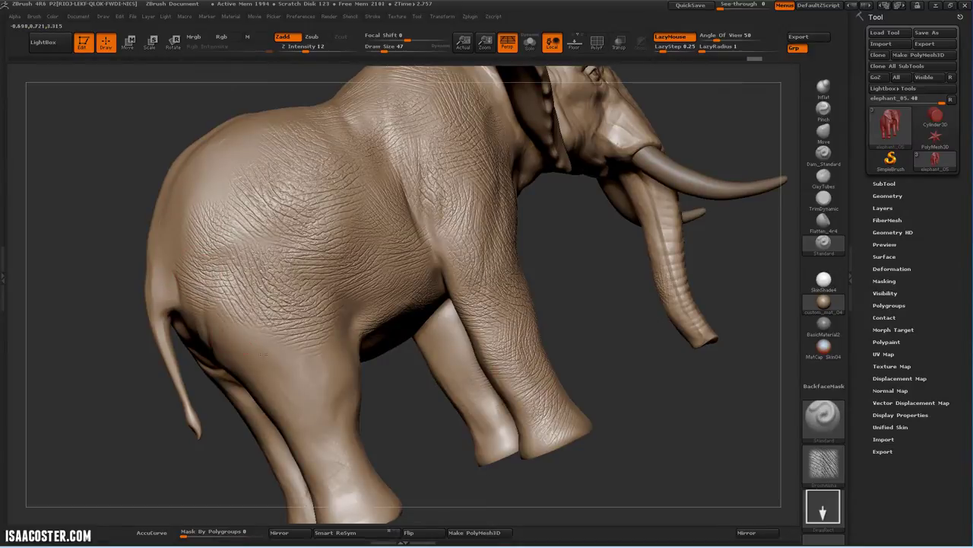
mouse_move(280, 364)
left_mouse_down()
mouse_move(338, 369)
mouse_move(309, 413)
left_mouse_up()
mouse_move(225, 458)
left_mouse_down()
mouse_move(274, 395)
mouse_move(293, 400)
mouse_move(303, 447)
left_mouse_up()
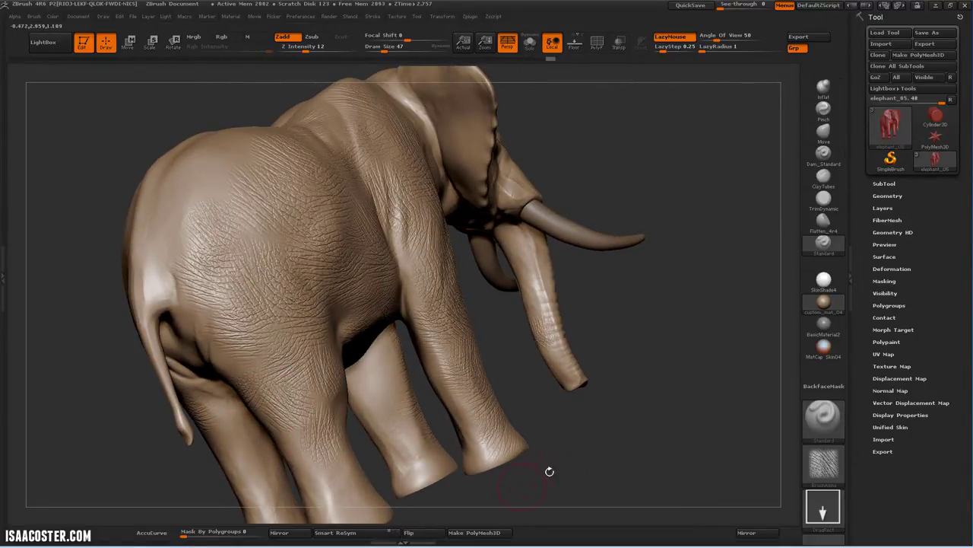
Continue the wrinkle stamps down the near hind leg toward the foot
mouse_move(548, 470)
left_mouse_down()
mouse_move(369, 317)
mouse_move(366, 288)
left_mouse_up()
mouse_move(363, 328)
left_mouse_down()
mouse_move(386, 375)
mouse_move(342, 336)
mouse_move(362, 336)
left_mouse_up()
mouse_move(393, 375)
left_mouse_down()
mouse_move(398, 396)
mouse_move(385, 434)
left_mouse_up()
left_click_drag(451, 448, 426, 270)
left_click_drag(489, 294, 512, 355, "alt")
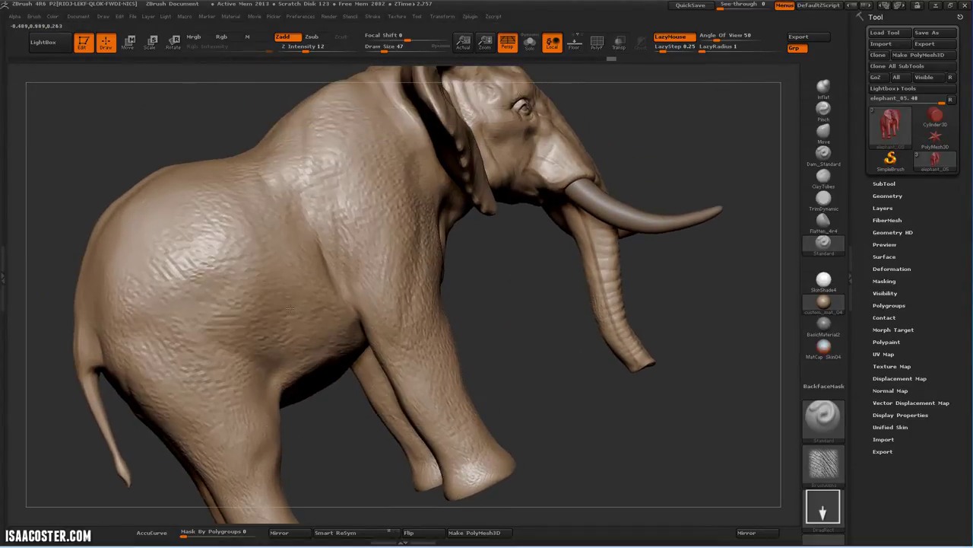
Stamp wrinkles over the smooth upper rump, undoing one misplaced stamp
left_click_drag(102, 158, 155, 179)
left_click_drag(177, 251, 221, 292)
key("ctrl+z")
left_click_drag(537, 330, 353, 126)
left_click_drag(526, 256, 544, 293, "alt")
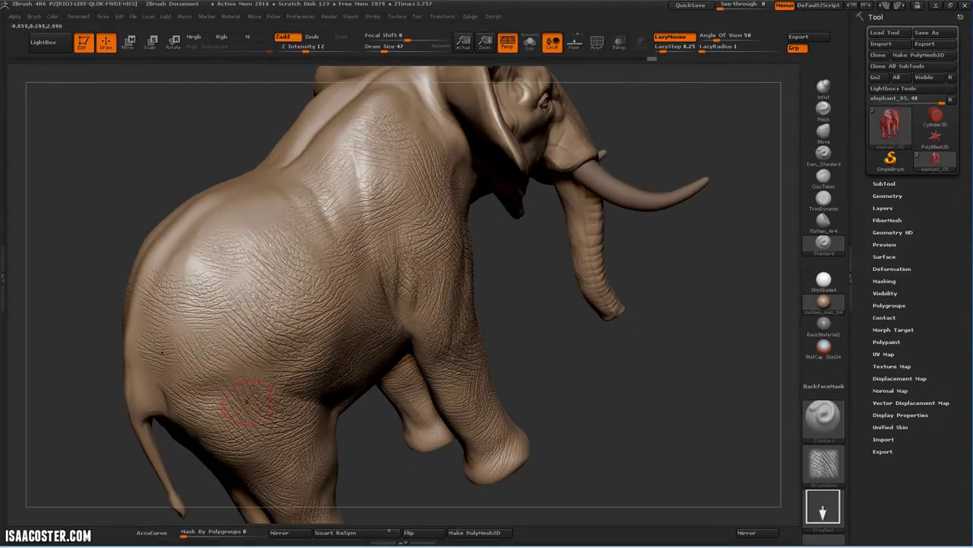
Undo the last stamp on the rump and stamp wrinkles over the hind legs down to the feet
left_click_drag(534, 353, 520, 331)
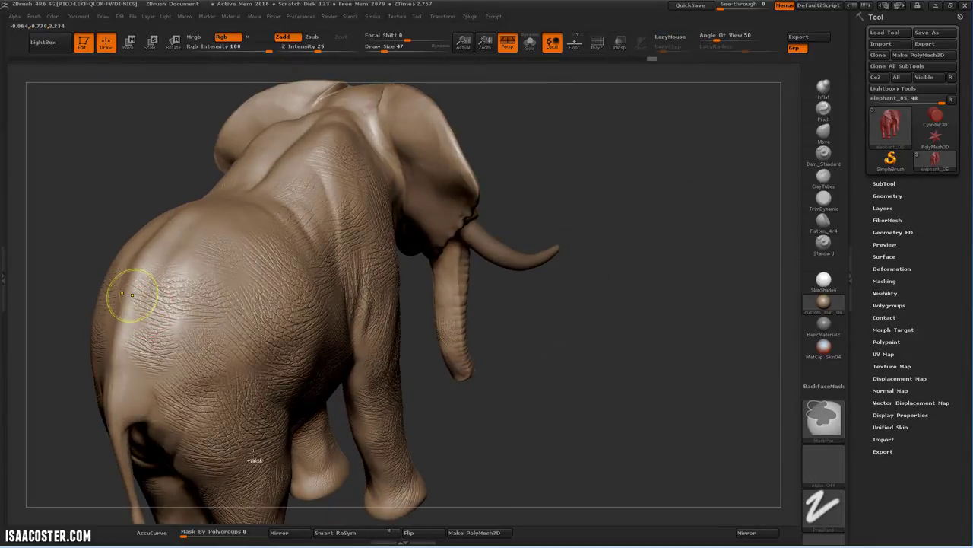
key("ctrl+z")
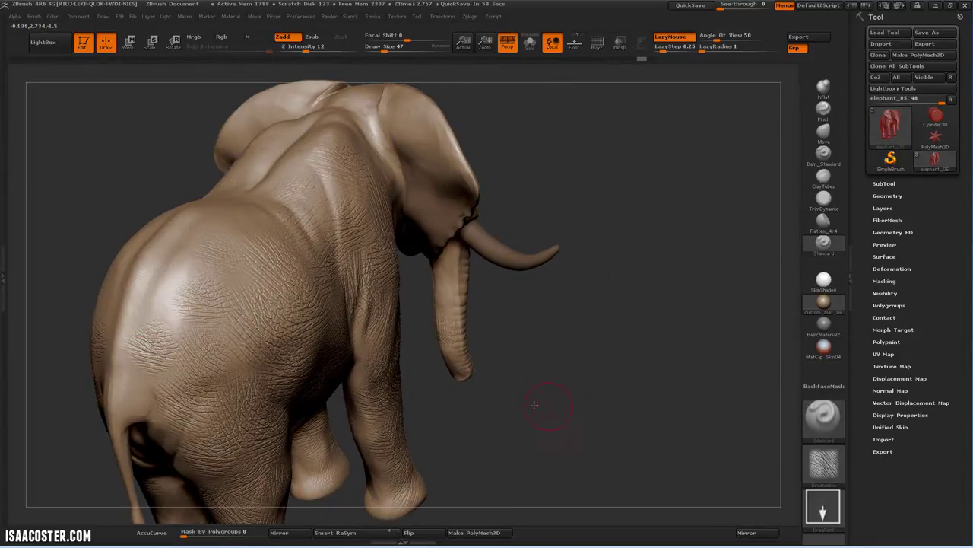
mouse_move(535, 404)
left_mouse_down()
mouse_move(636, 385)
mouse_move(624, 441)
mouse_move(554, 479)
left_mouse_up()
mouse_move(300, 515)
left_mouse_down("alt")
mouse_move(318, 386)
mouse_move(238, 390)
mouse_move(249, 330)
left_mouse_up("alt")
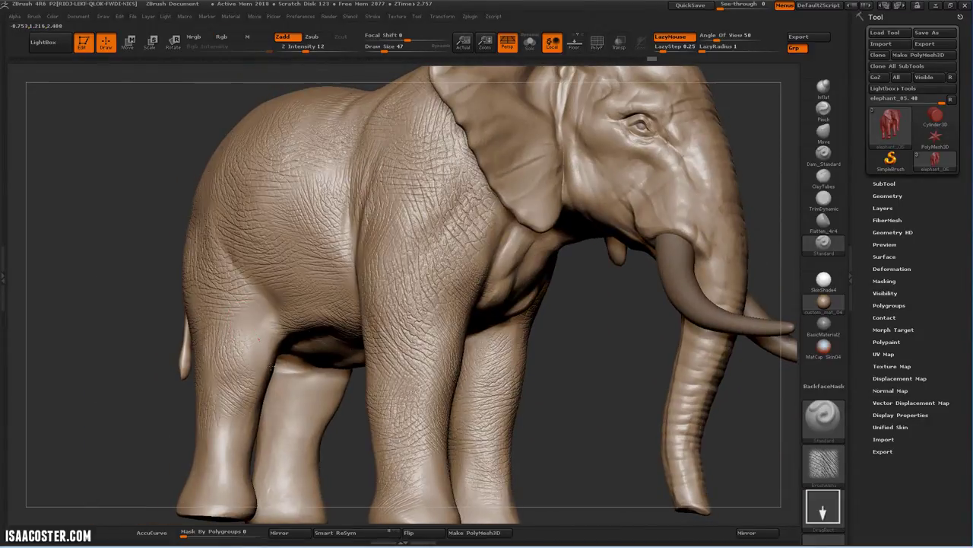
left_click_drag(338, 425, 347, 442)
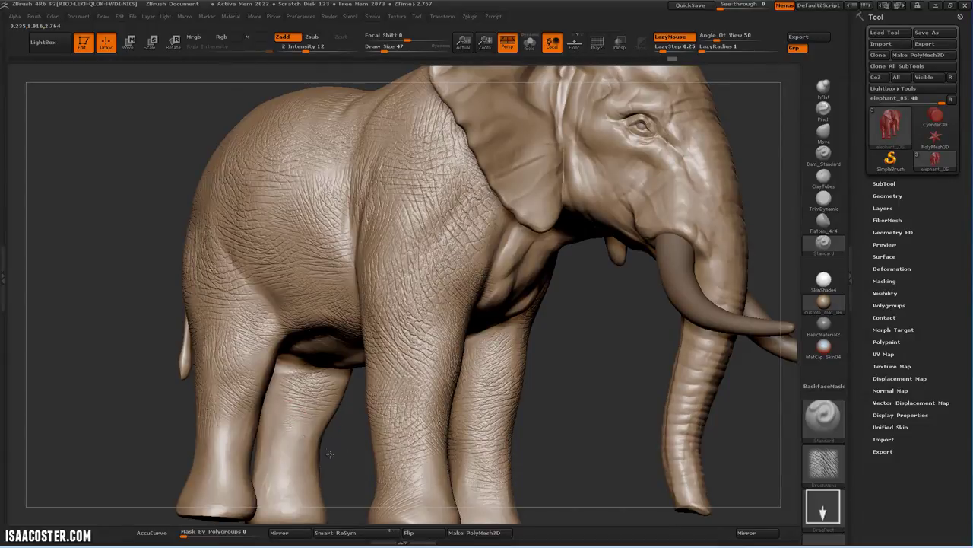
left_click_drag(290, 422, 314, 456)
left_click_drag(182, 484, 180, 487)
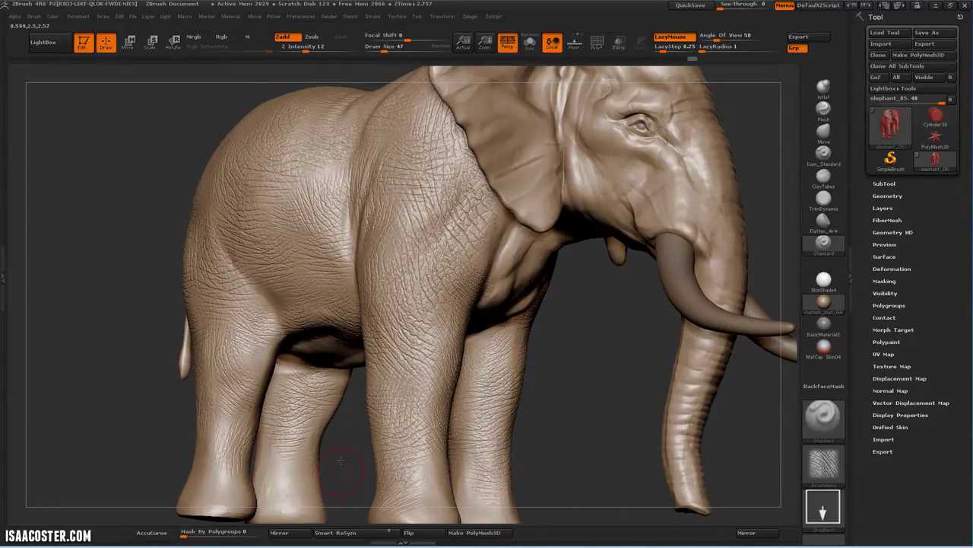
left_click_drag(342, 459, 347, 376, "alt")
mouse_move(292, 406)
left_mouse_down()
mouse_move(311, 405)
mouse_move(345, 431)
left_mouse_up()
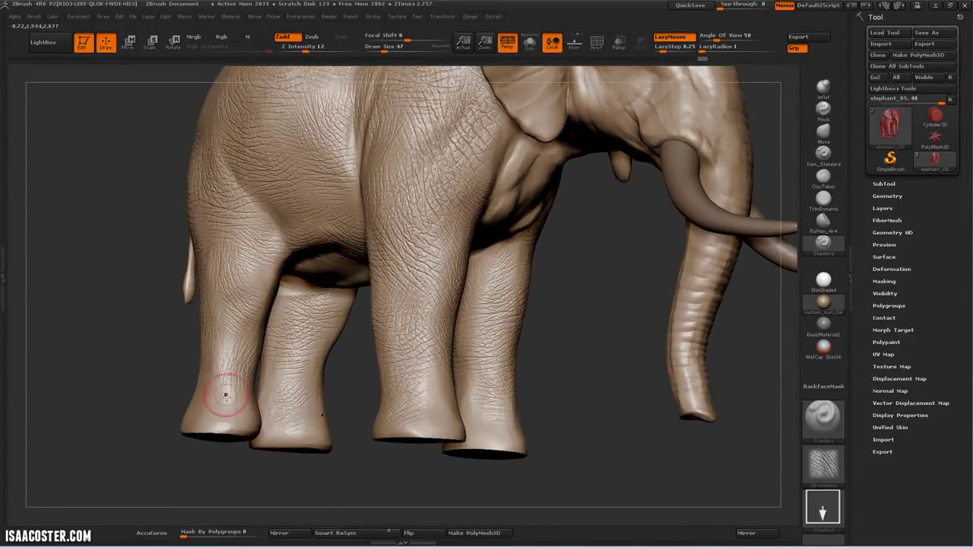
left_click_drag(228, 395, 259, 418)
Stamp wrinkles over the rear of the rump, the backs of the thighs and the lower hind legs
mouse_move(442, 432)
left_mouse_down()
mouse_move(526, 337)
mouse_move(600, 416)
mouse_move(730, 395)
left_mouse_up()
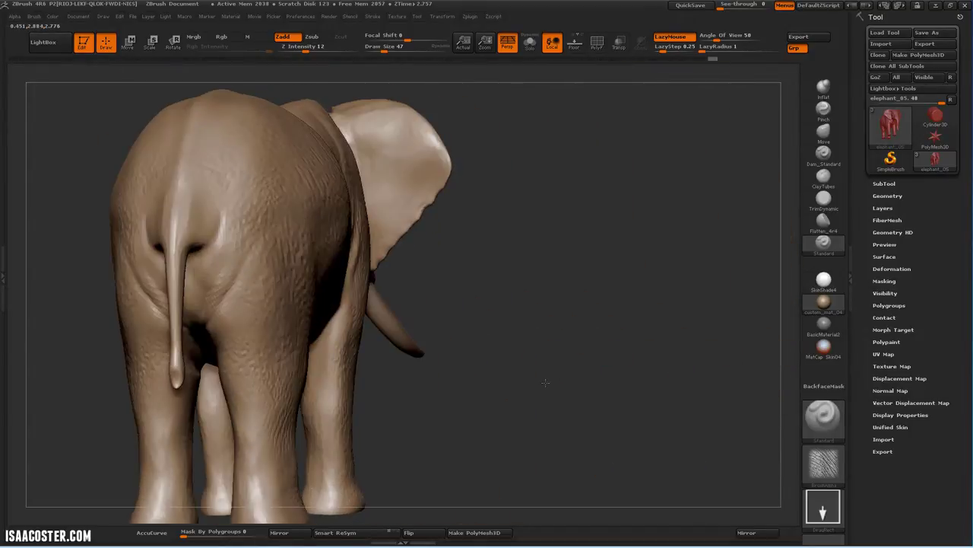
mouse_move(545, 384)
left_mouse_down()
mouse_move(554, 374)
mouse_move(602, 365)
left_mouse_up()
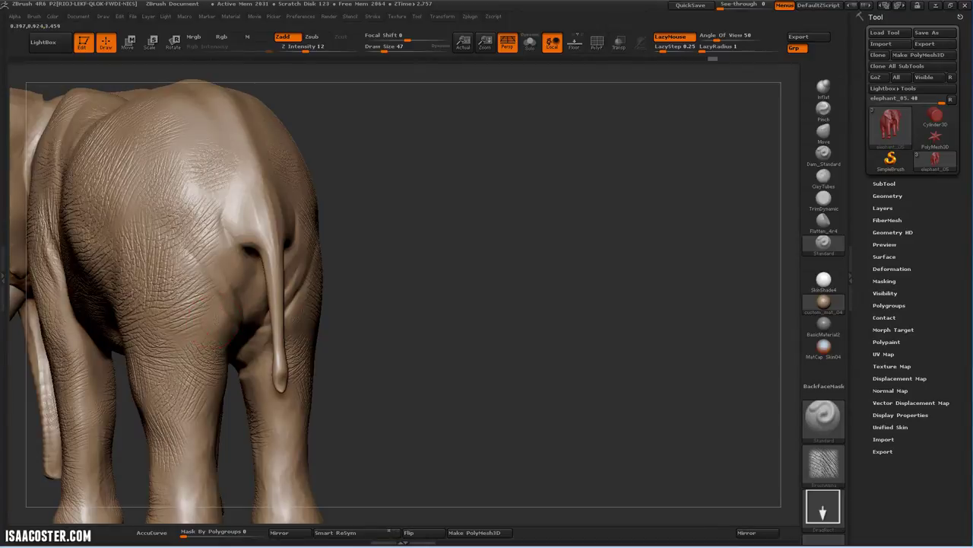
left_click_drag(331, 227, 356, 232)
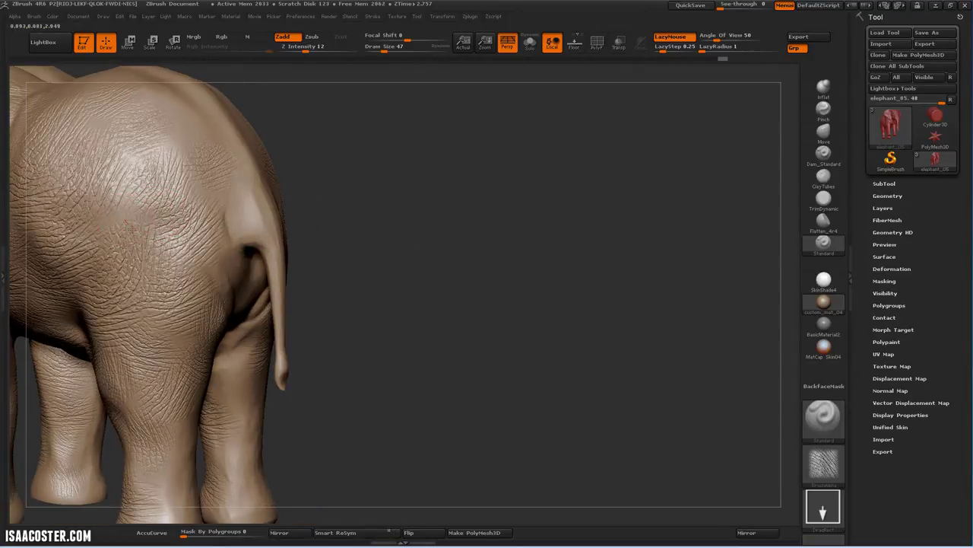
mouse_move(522, 317)
left_mouse_down()
mouse_move(485, 278)
mouse_move(279, 325)
left_mouse_up()
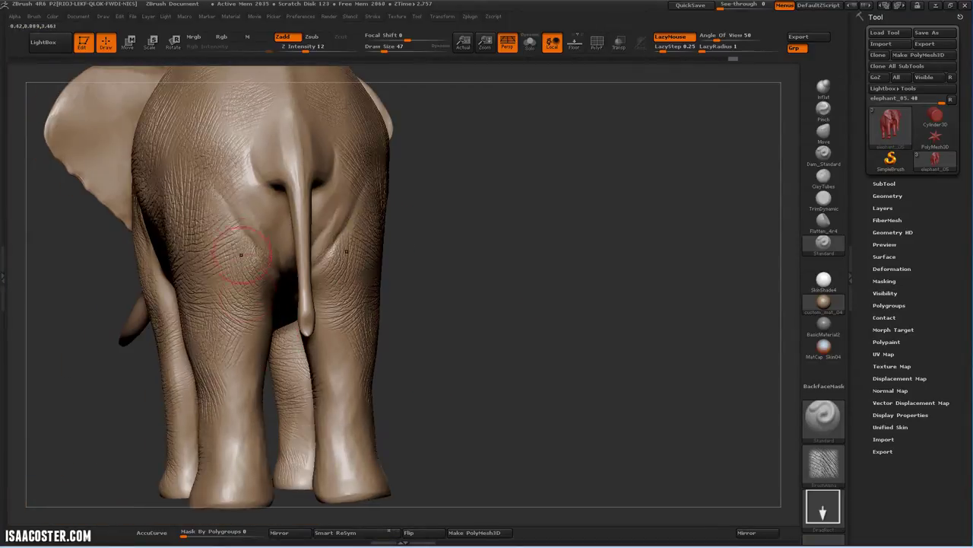
left_click_drag(339, 383, 333, 344)
left_click_drag(230, 442, 271, 465)
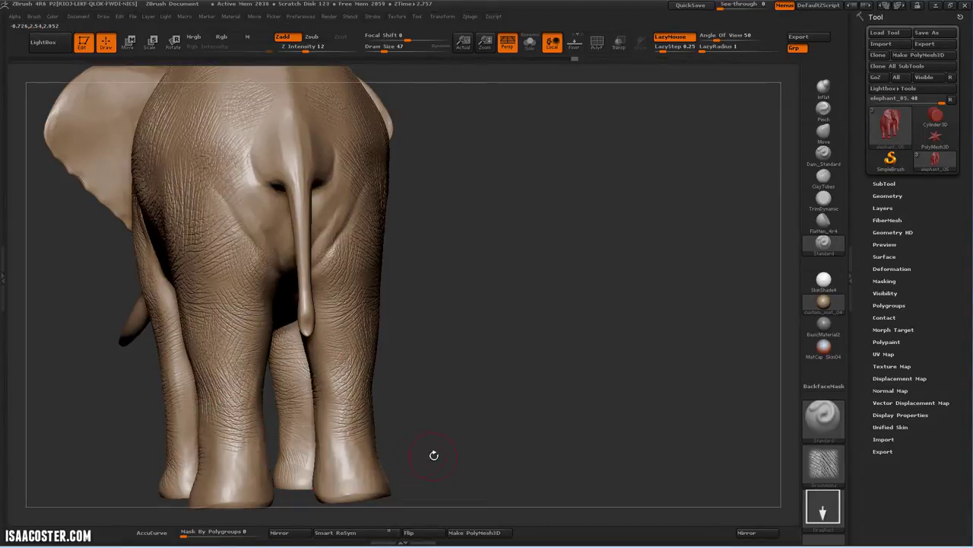
left_click_drag(435, 456, 379, 455)
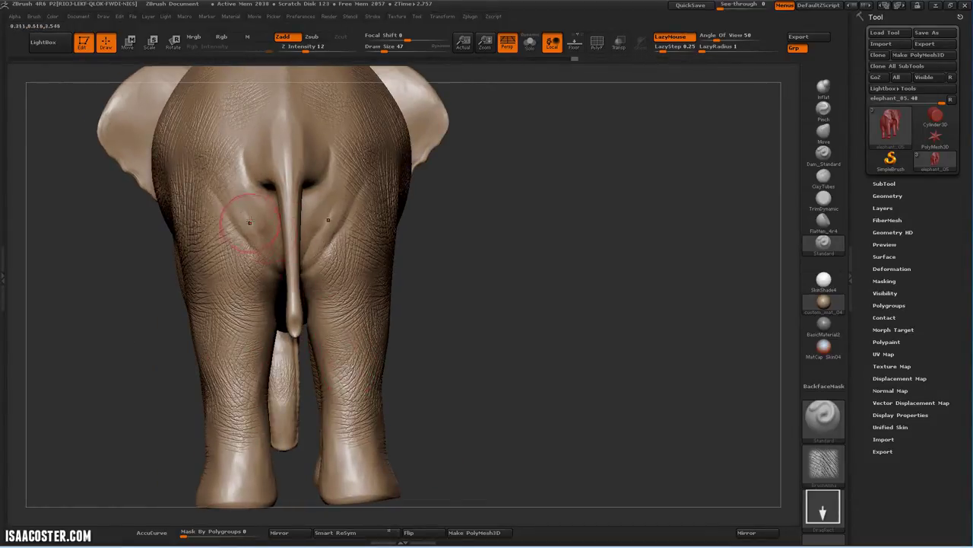
left_click_drag(249, 222, 267, 255)
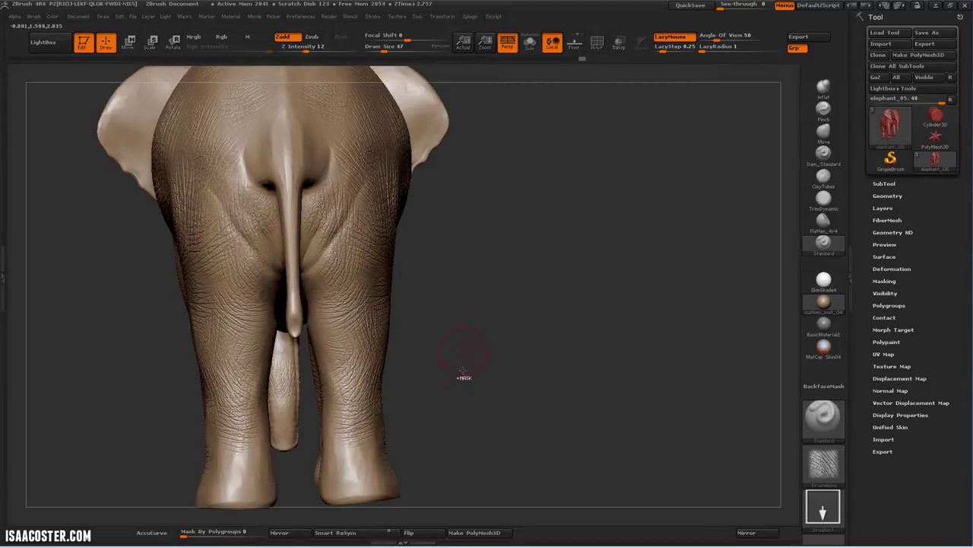
key("ctrl")
key("ctrl+z")
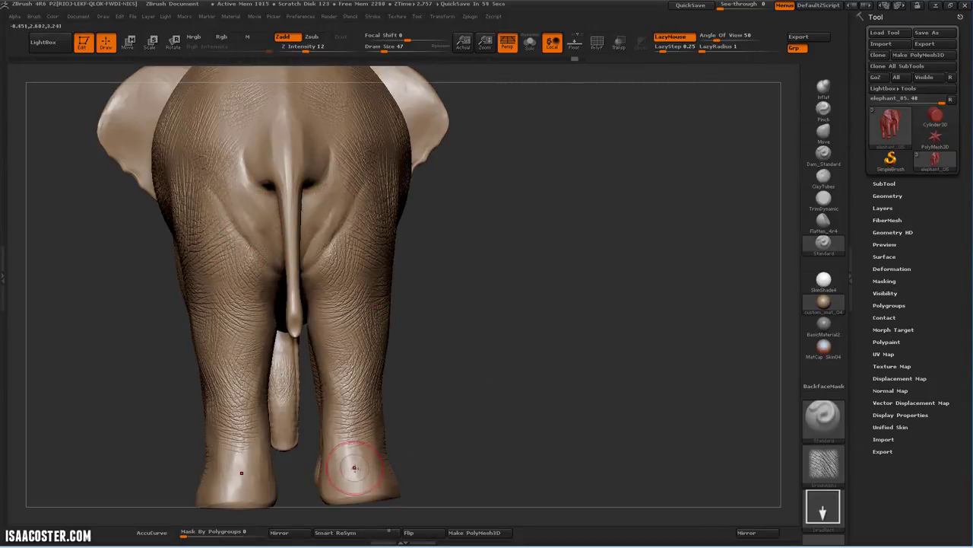
Stamp wrinkles on the hind feet and in the skin folds on both sides of the tail
left_click_drag(354, 466, 428, 508)
mouse_move(486, 416)
left_mouse_down()
mouse_move(475, 405)
mouse_move(441, 402)
mouse_move(550, 349)
mouse_move(622, 423)
mouse_move(643, 483)
left_mouse_up()
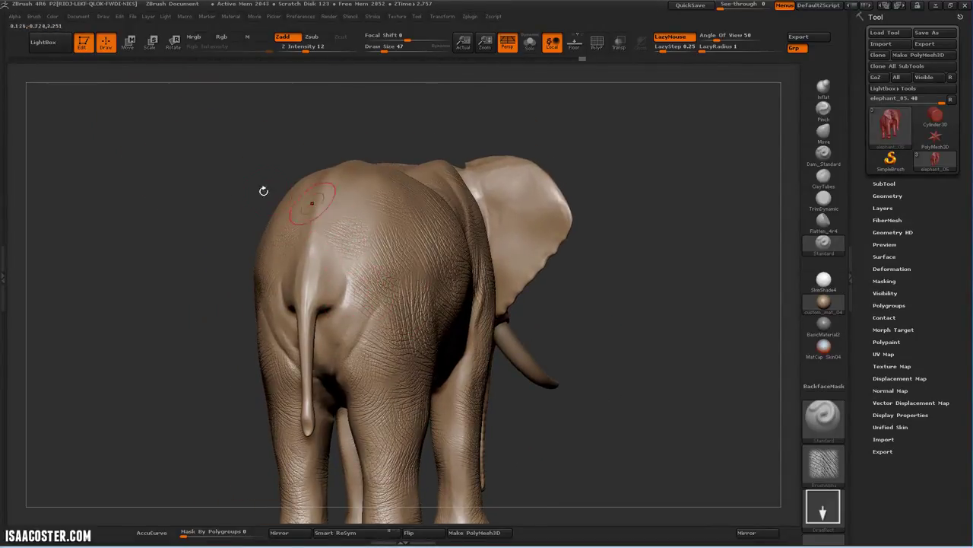
left_click_drag(263, 191, 347, 323)
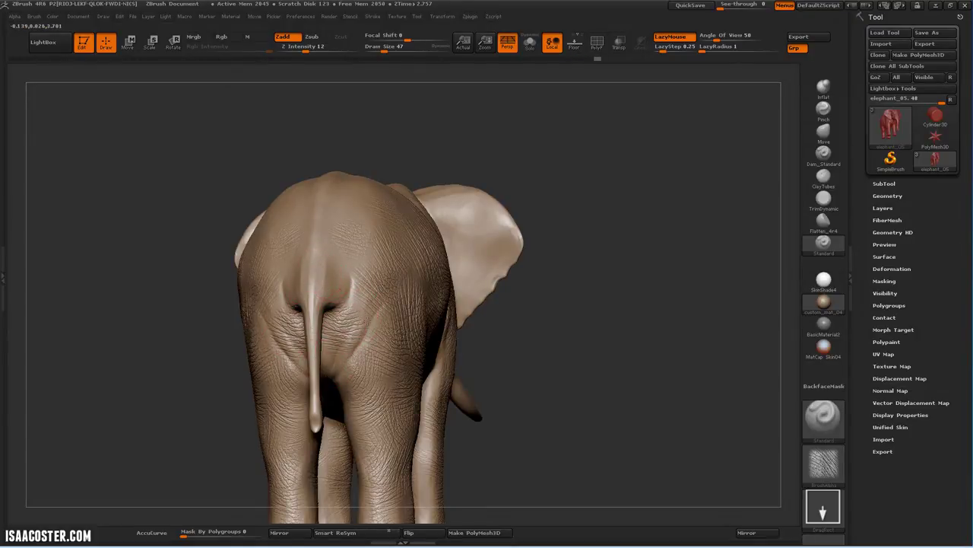
Stamp wrinkles over the tail base and the upper rump along the spine
left_click_drag(318, 132, 312, 190)
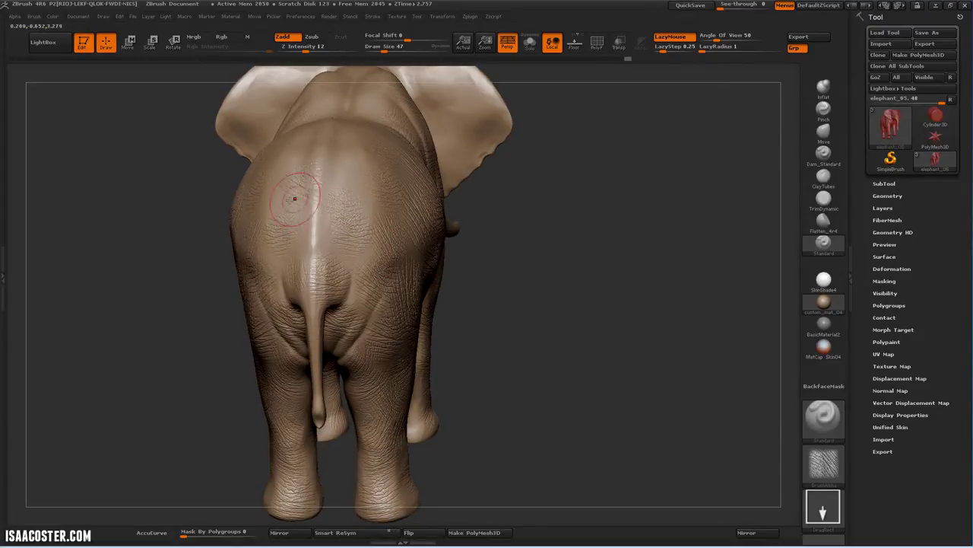
mouse_move(523, 264)
left_mouse_down()
mouse_move(543, 326)
mouse_move(532, 338)
left_mouse_up()
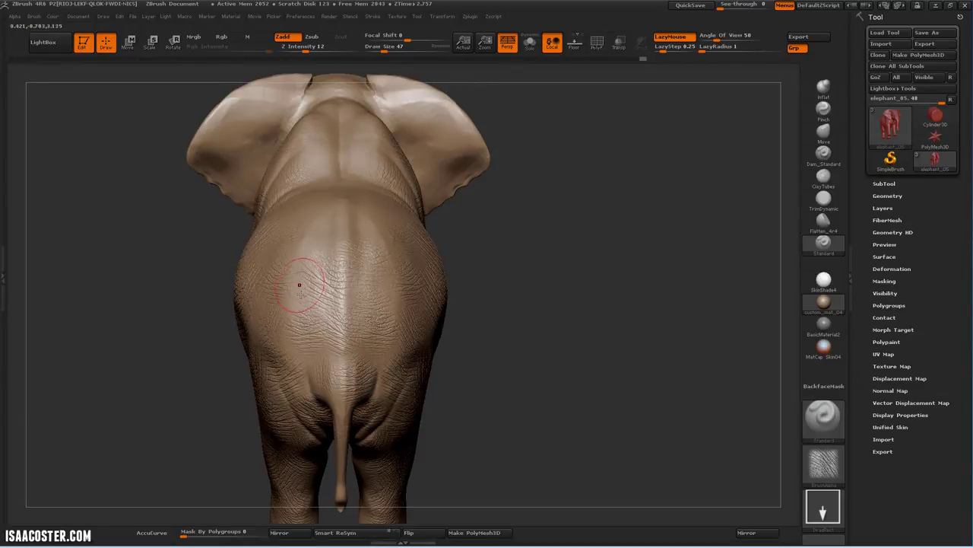
left_click_drag(491, 237, 461, 278)
mouse_move(496, 323)
left_mouse_down()
mouse_move(498, 339)
mouse_move(463, 319)
left_mouse_up()
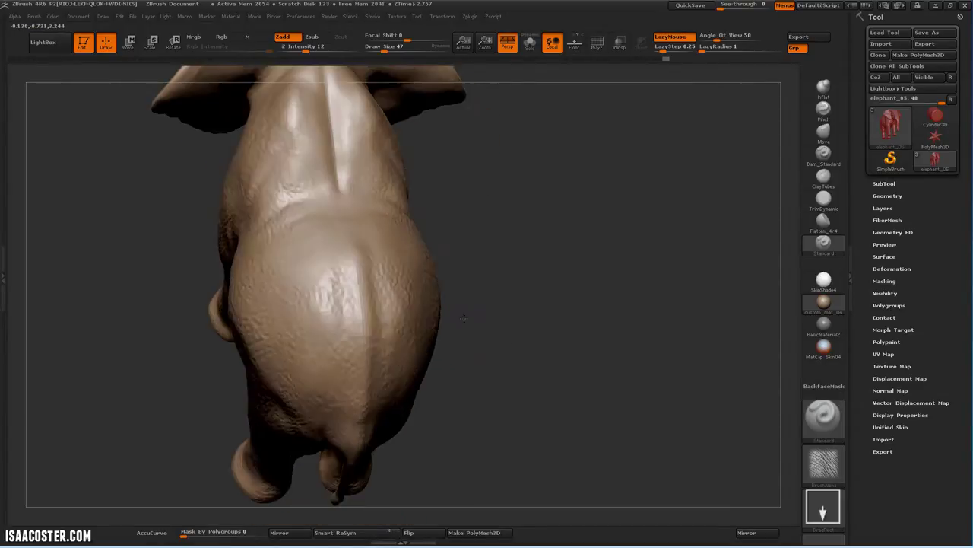
Continue the wrinkle stamps along the back and over the shoulders to the nape between the ears
left_click_drag(310, 243, 355, 284)
mouse_move(330, 203)
left_mouse_down()
mouse_move(336, 225)
mouse_move(369, 251)
left_mouse_up()
left_click_drag(487, 235, 491, 311, "alt")
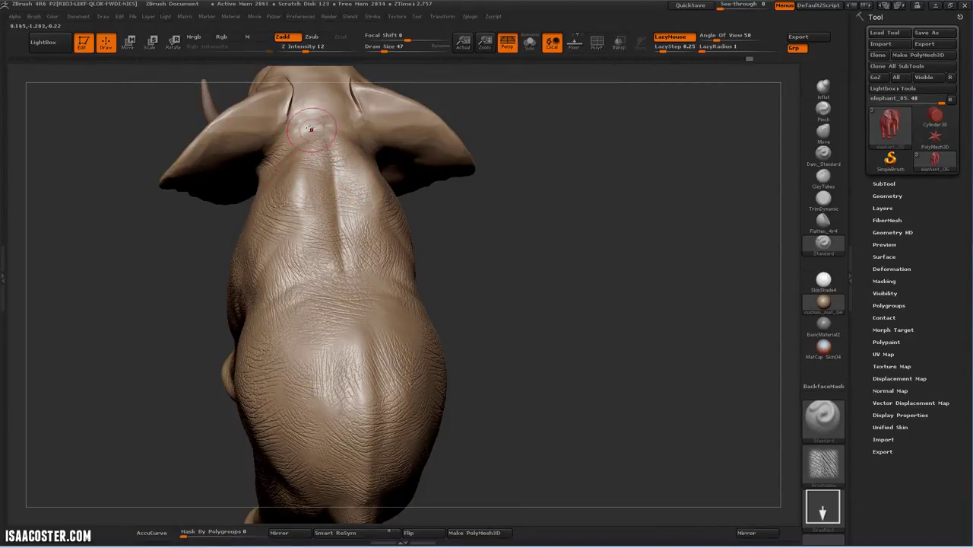
left_click_drag(306, 119, 311, 135)
left_click_drag(434, 250, 392, 250)
left_click_drag(323, 106, 348, 130)
left_click_drag(451, 217, 409, 218)
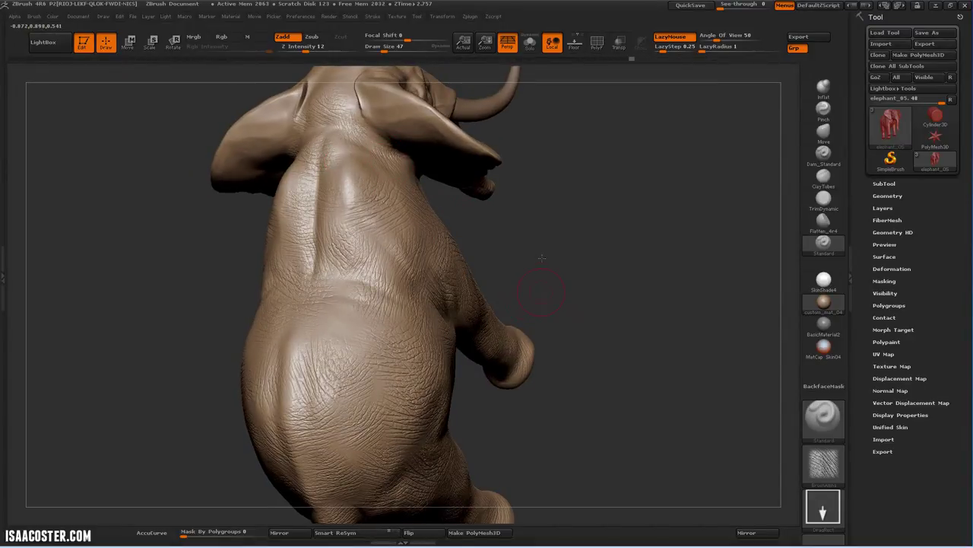
Check the flank for smooth patches and stamp wrinkles on the upper shoulder behind the ear
left_click_drag(541, 259, 375, 318)
left_click_drag(549, 358, 704, 271)
left_click_drag(298, 226, 217, 135)
left_click_drag(584, 478, 403, 387, "alt")
left_click_drag(449, 373, 468, 422, "alt")
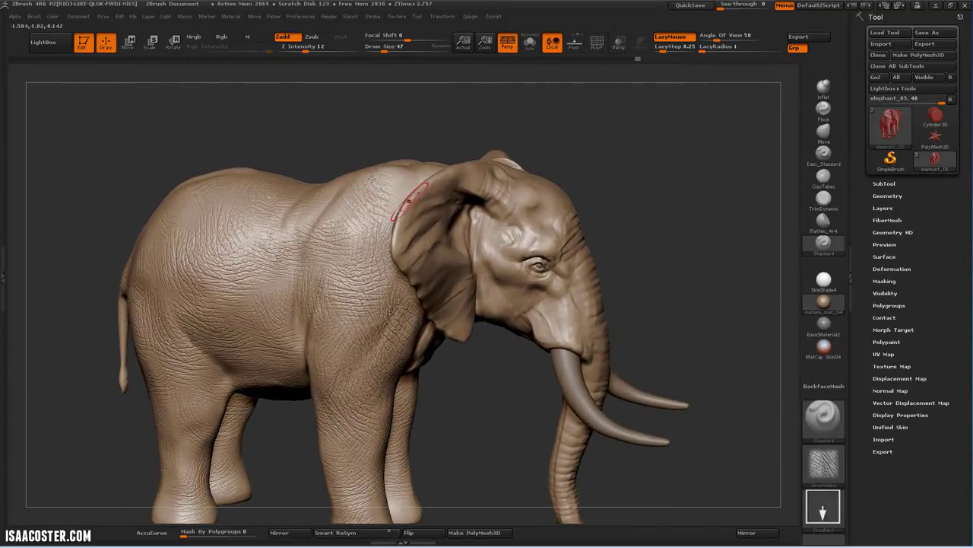
Set the Z Intensity to 10 and stamp wrinkles on the temple between the ear and the eye
left_click_drag(297, 50, 304, 49)
left_click_drag(621, 238, 631, 303, "alt")
mouse_move(634, 261)
left_mouse_down()
mouse_move(647, 278)
mouse_move(672, 269)
left_mouse_up()
left_click_drag(600, 258, 618, 269)
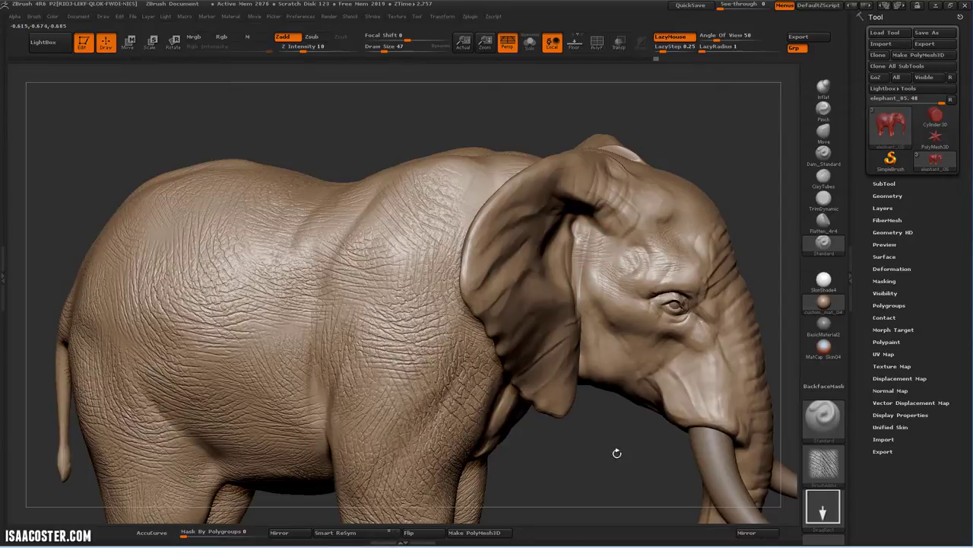
Stamp wrinkles over the cheek below the eye and on the skin above the tusk
left_click_drag(617, 453, 502, 286)
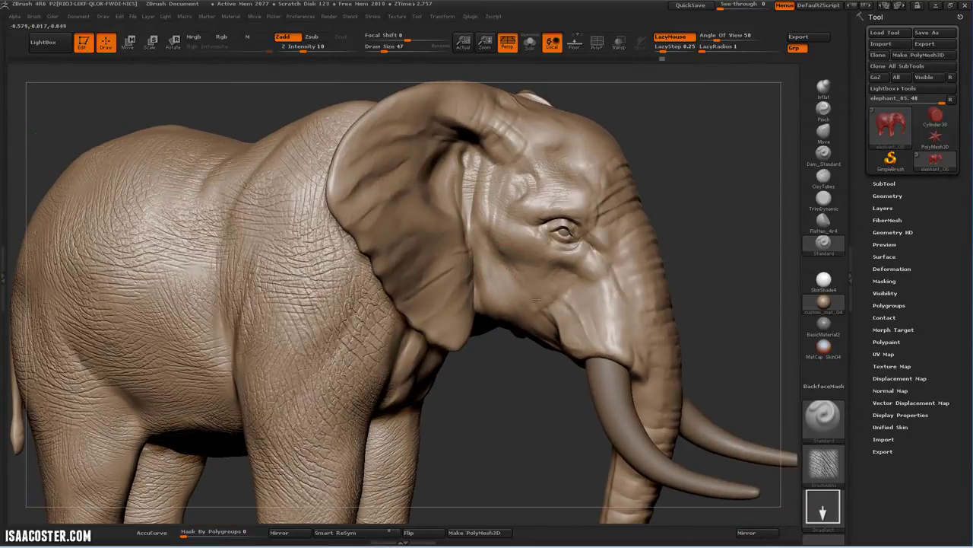
left_click_drag(505, 228, 530, 244)
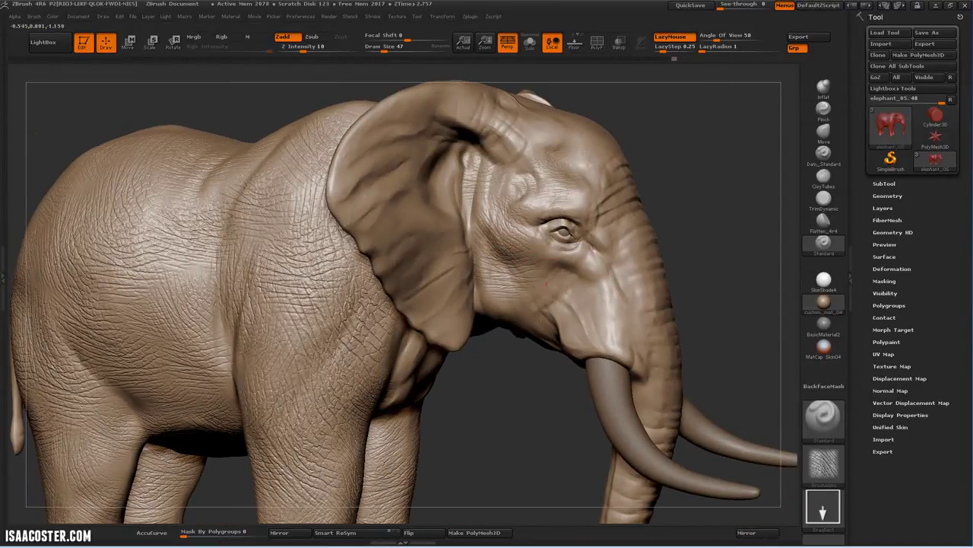
left_click_drag(595, 296, 607, 319)
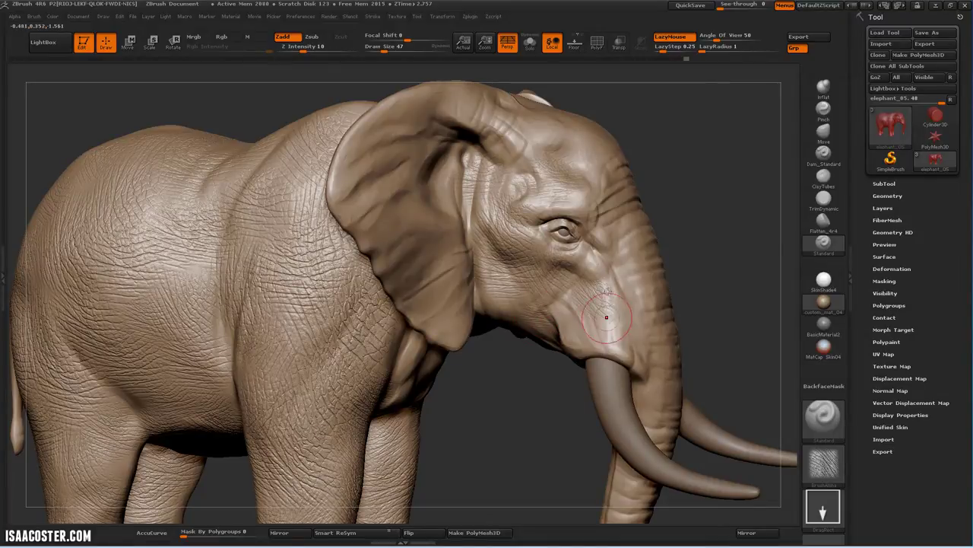
Stamp wrinkles over the brow, the forehead and the crown of the head between the ears
left_click_drag(660, 168, 617, 169)
mouse_move(588, 131)
left_mouse_down()
mouse_move(578, 160)
mouse_move(553, 124)
left_mouse_up()
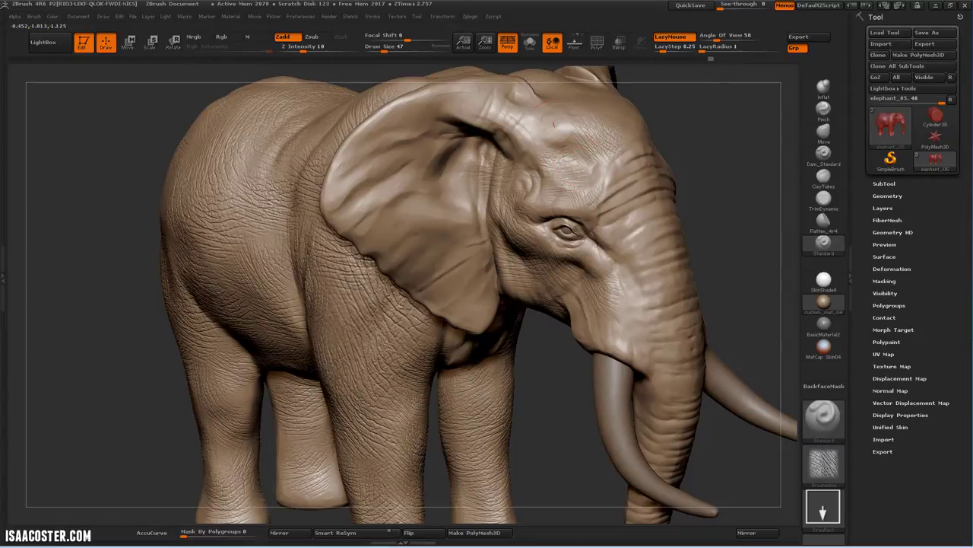
left_click_drag(630, 181, 631, 183)
mouse_move(711, 135)
left_mouse_down("alt")
mouse_move(645, 202)
mouse_move(598, 213)
left_mouse_up("alt")
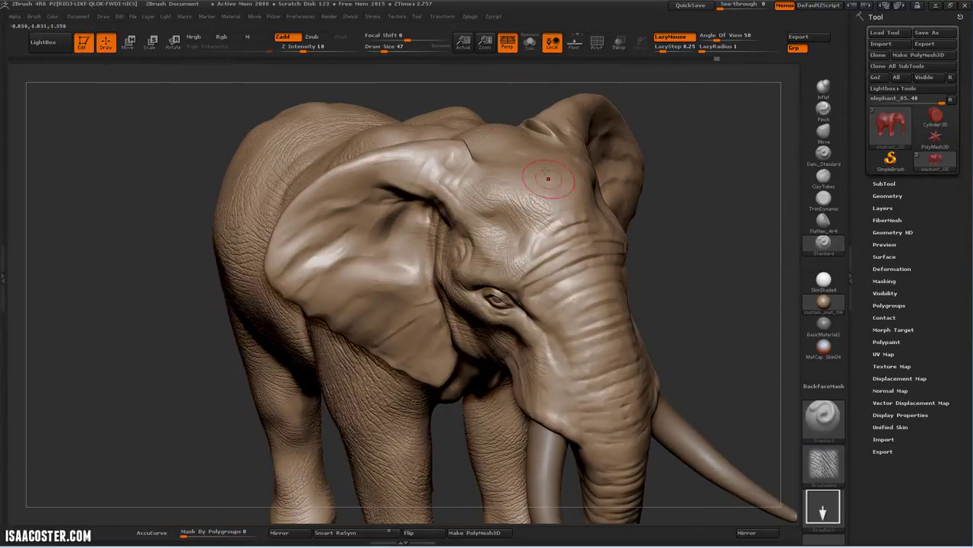
left_click_drag(550, 180, 562, 210)
left_click_drag(687, 307, 573, 156)
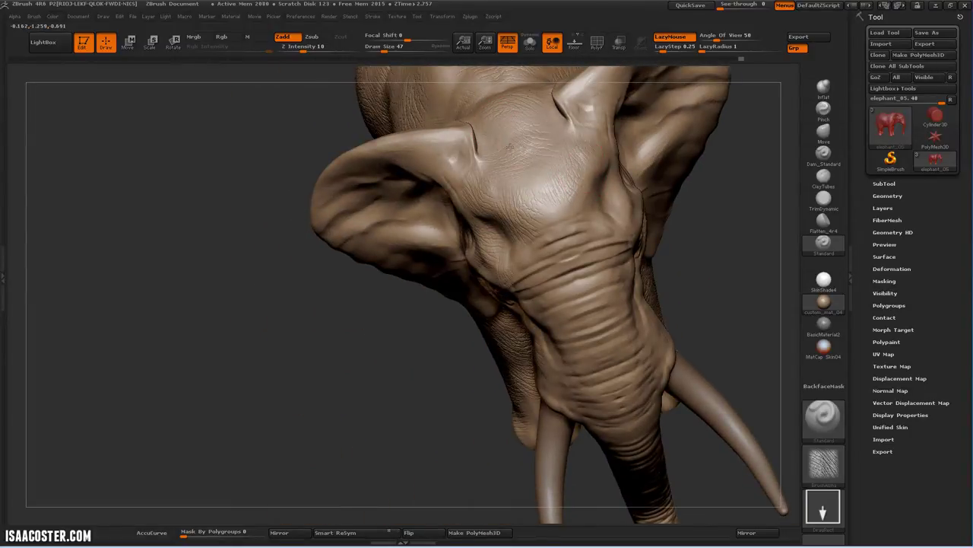
left_click_drag(698, 233, 599, 211)
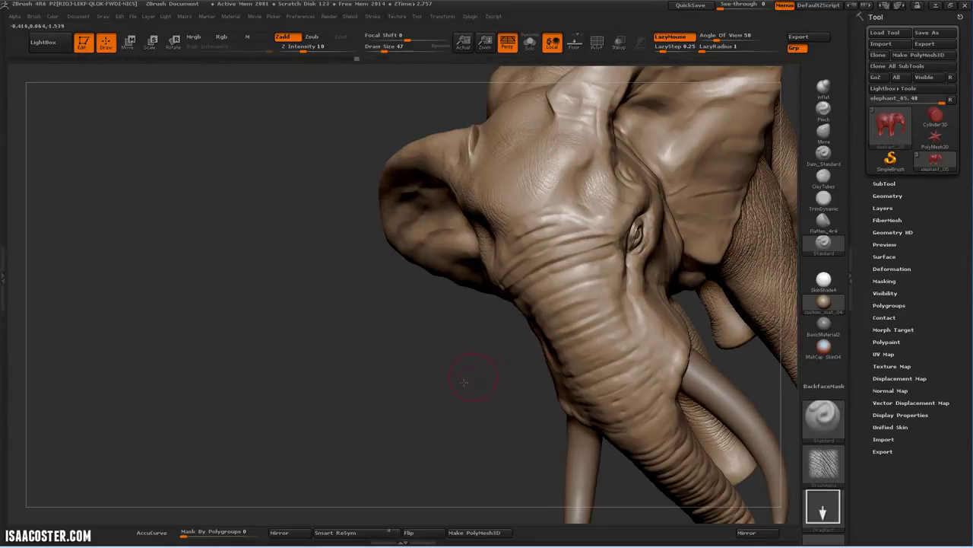
Stamp wrinkles on the opposite side of the face, around the temple, the jaw and the tusk socket
left_click_drag(464, 381, 616, 217)
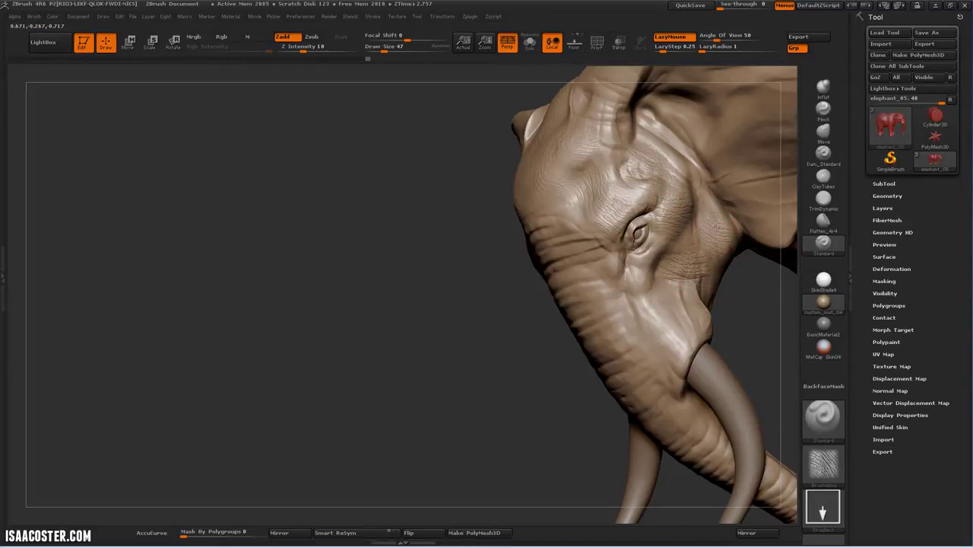
left_click_drag(689, 169, 654, 137)
left_click_drag(673, 308, 698, 333)
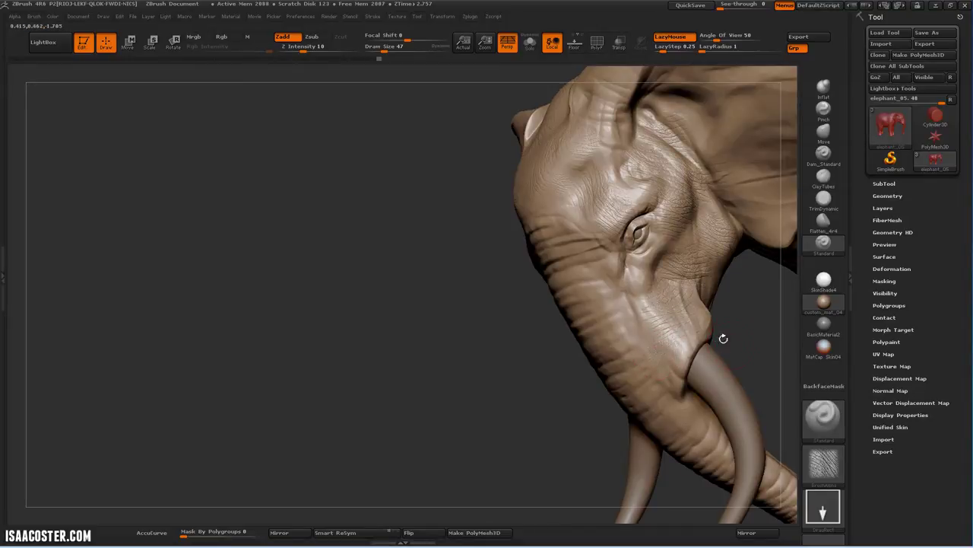
Stamp wrinkles on the upper trunk below the eye and across the trunk's root between the eyes
left_click_drag(663, 319, 666, 327)
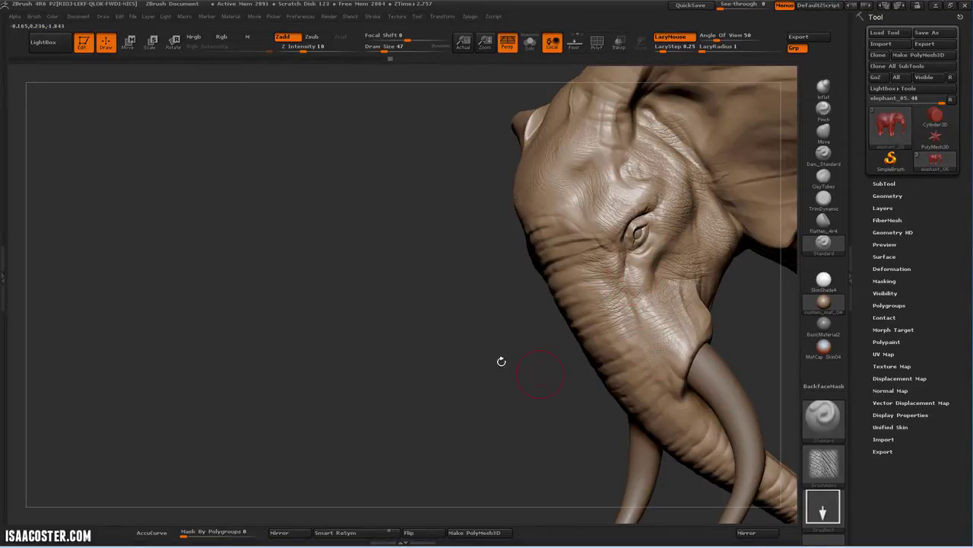
mouse_move(502, 361)
left_mouse_down()
mouse_move(629, 343)
mouse_move(644, 298)
mouse_move(375, 304)
mouse_move(385, 375)
left_mouse_up()
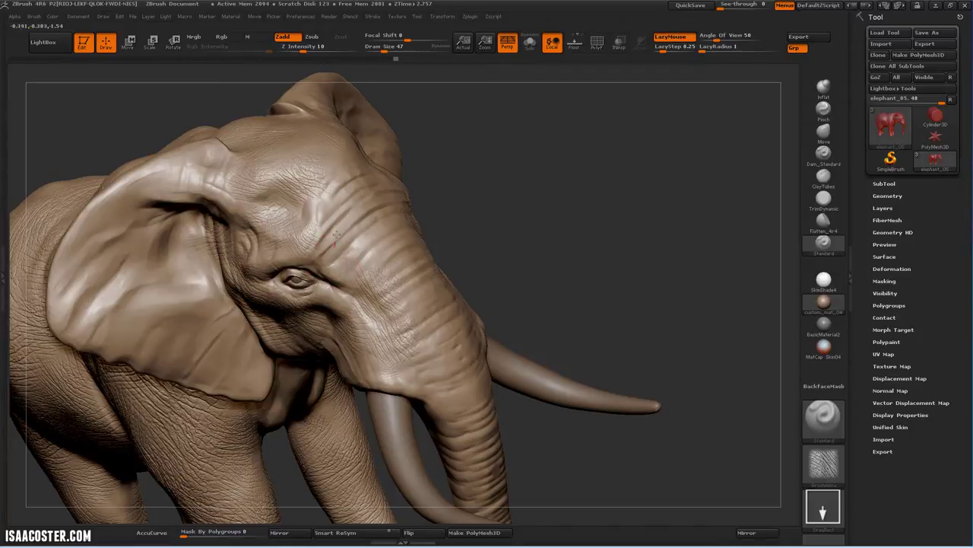
left_click_drag(512, 221, 495, 392, "shift")
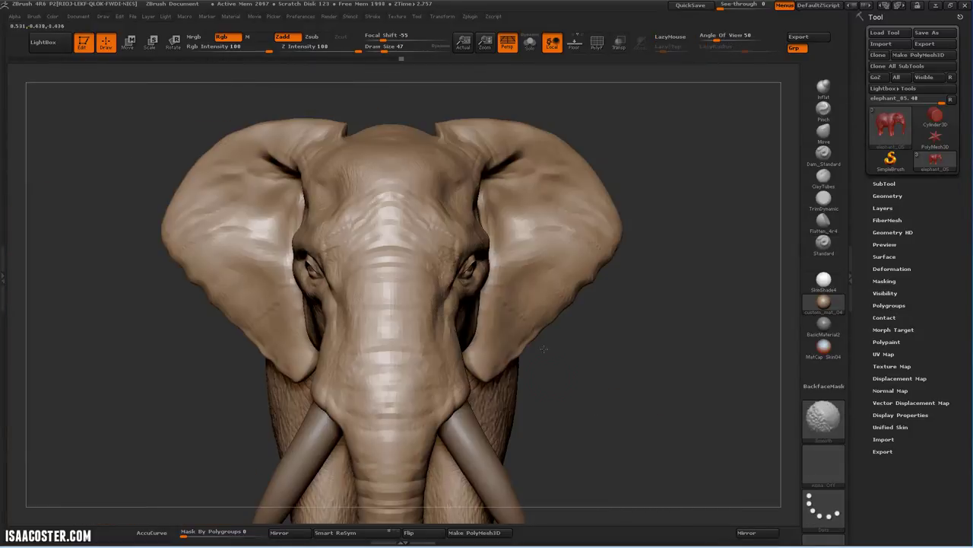
Lower the Standard brush's Z Intensity to 7 and stamp wrinkles over the front faces of the elephant's ears
left_click_drag(615, 351, 586, 189, "alt")
left_click_drag(454, 320, 416, 201)
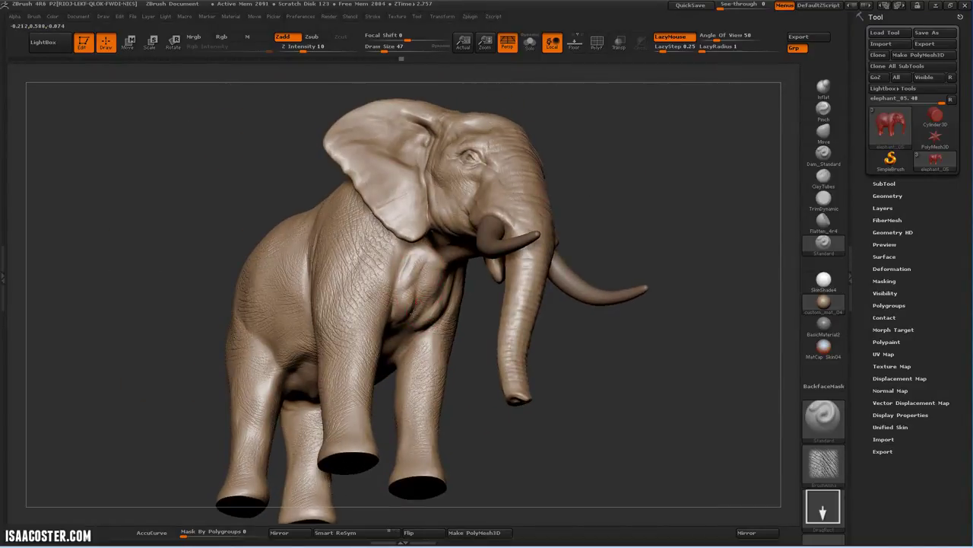
left_click_drag(468, 342, 412, 327)
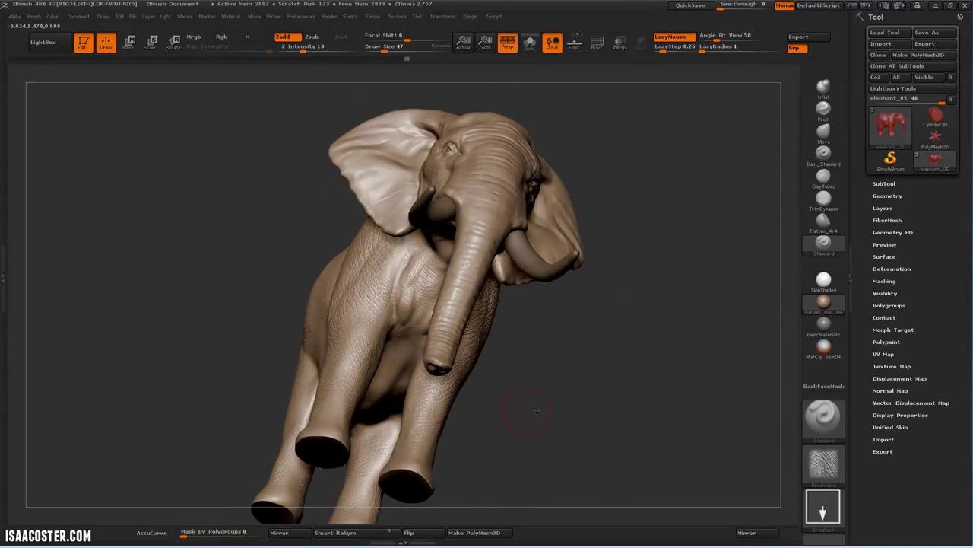
left_click_drag(536, 411, 491, 356)
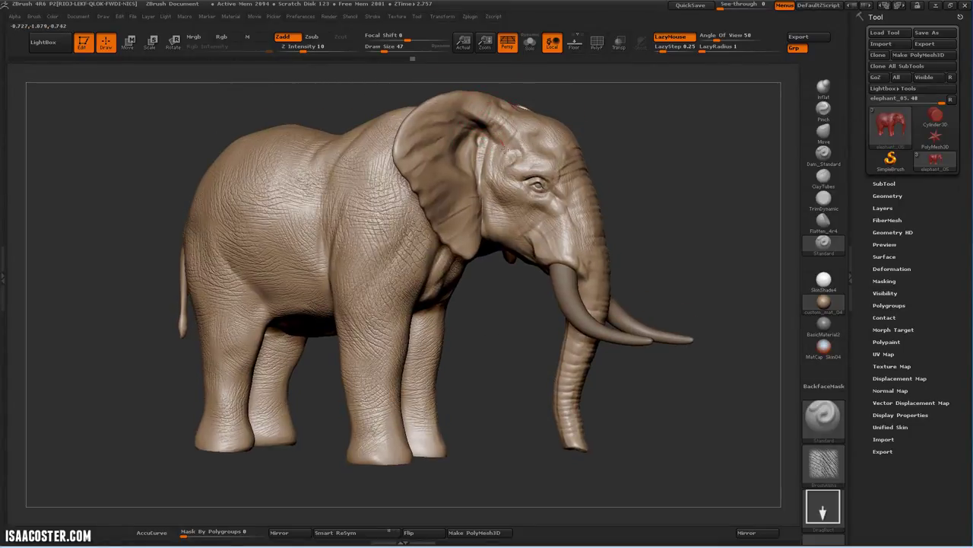
left_click_drag(521, 109, 473, 111)
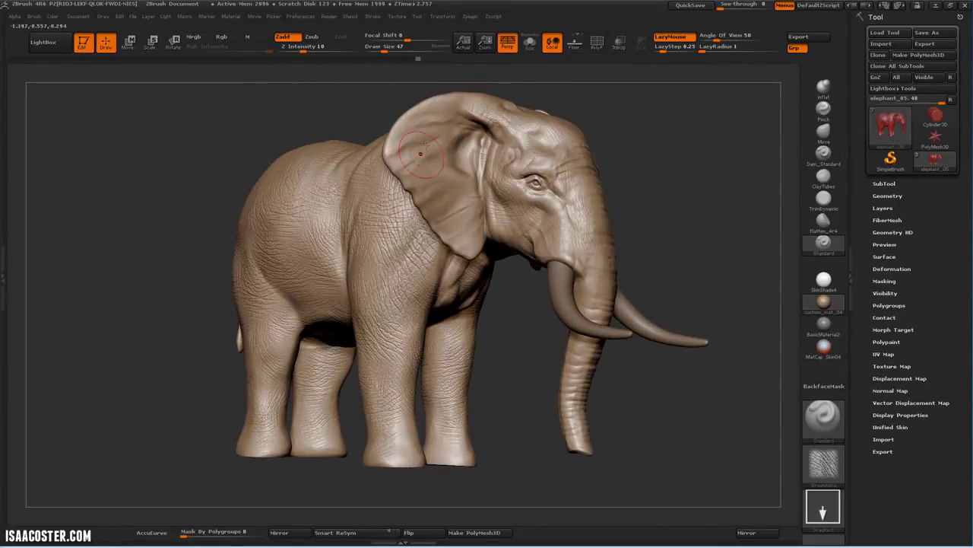
left_click_drag(509, 342, 620, 288)
left_click(299, 48)
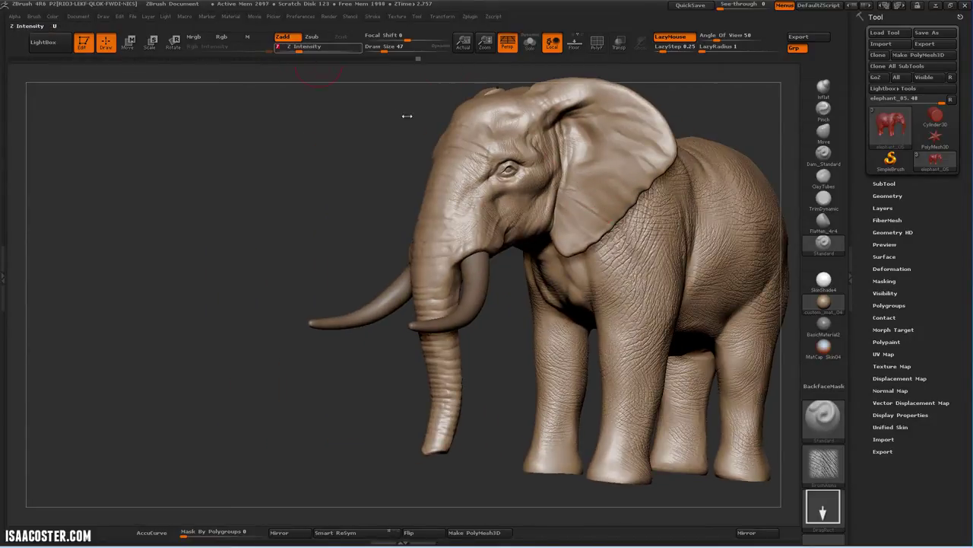
key("Return")
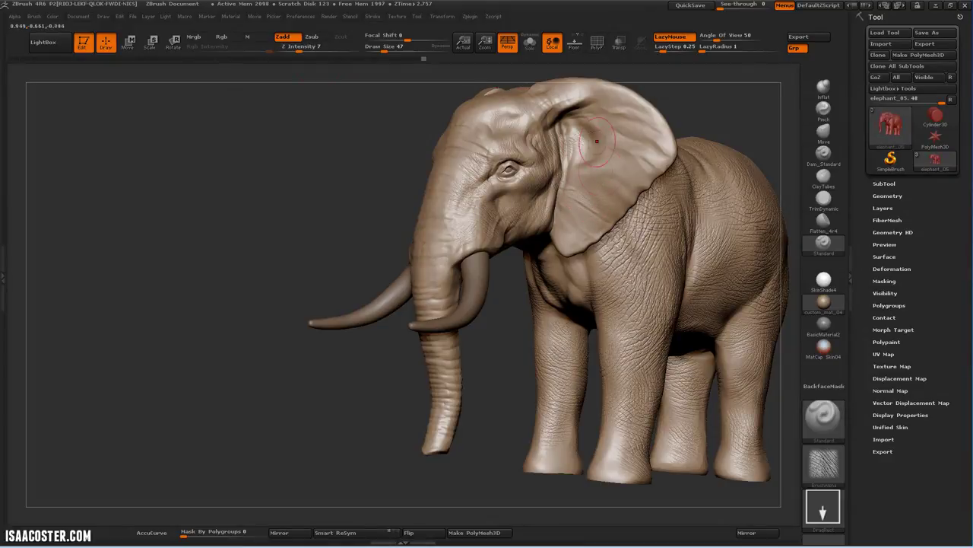
left_click_drag(267, 227, 451, 98)
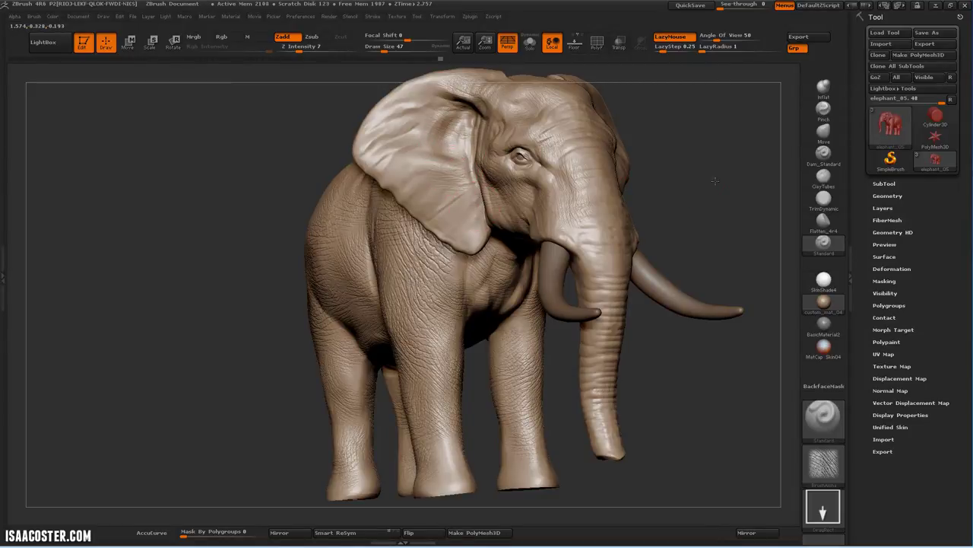
Stamp wrinkles over the back faces of both ears
left_click_drag(715, 180, 439, 151)
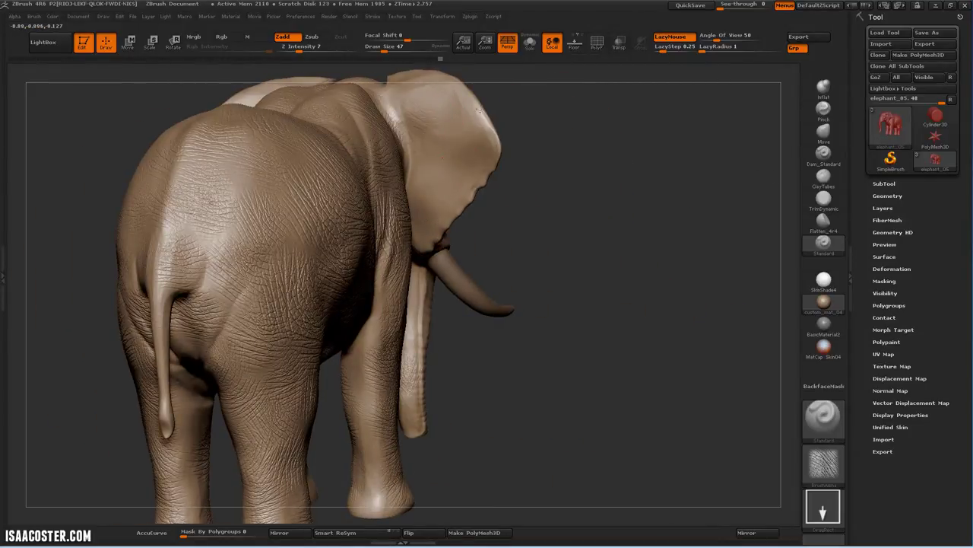
left_click_drag(585, 143, 414, 120)
left_click_drag(515, 299, 422, 179)
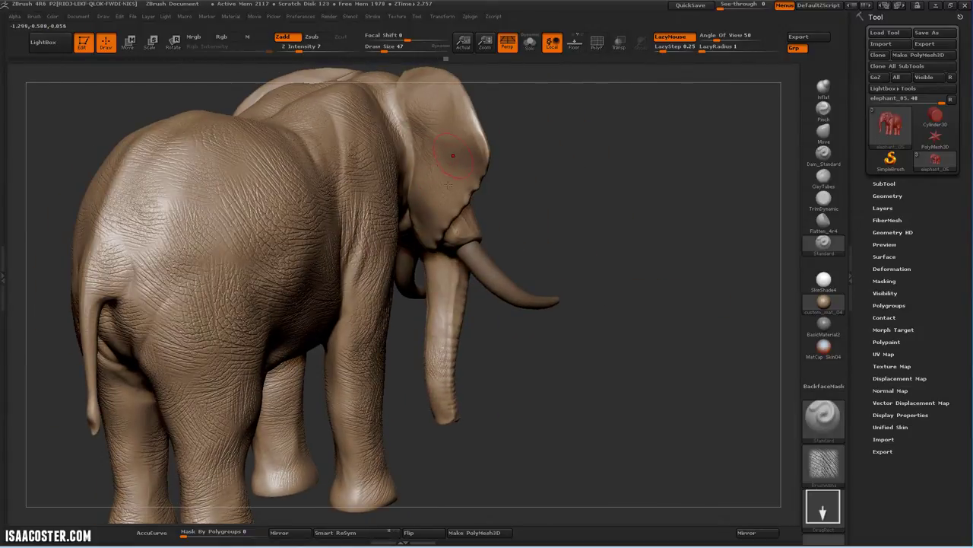
left_click_drag(522, 113, 473, 150)
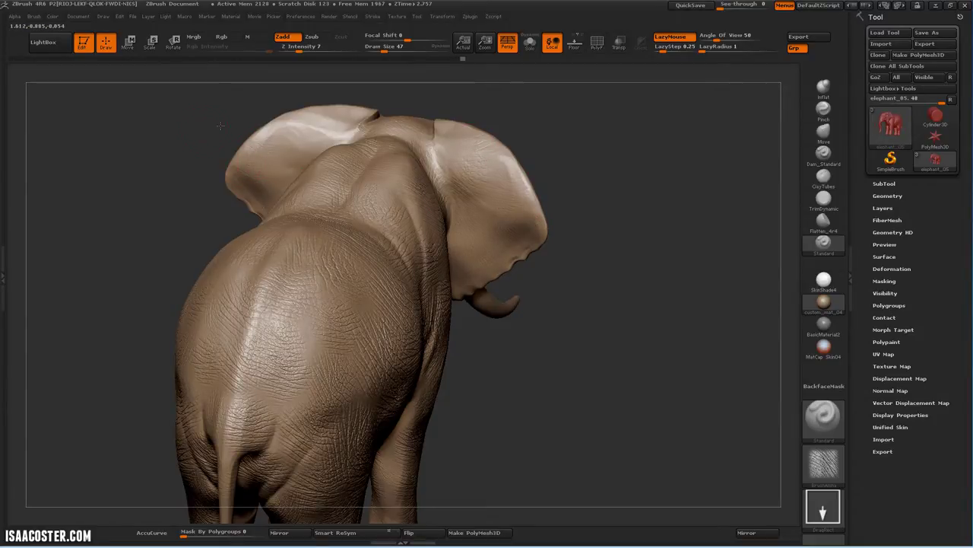
left_click_drag(220, 125, 271, 168)
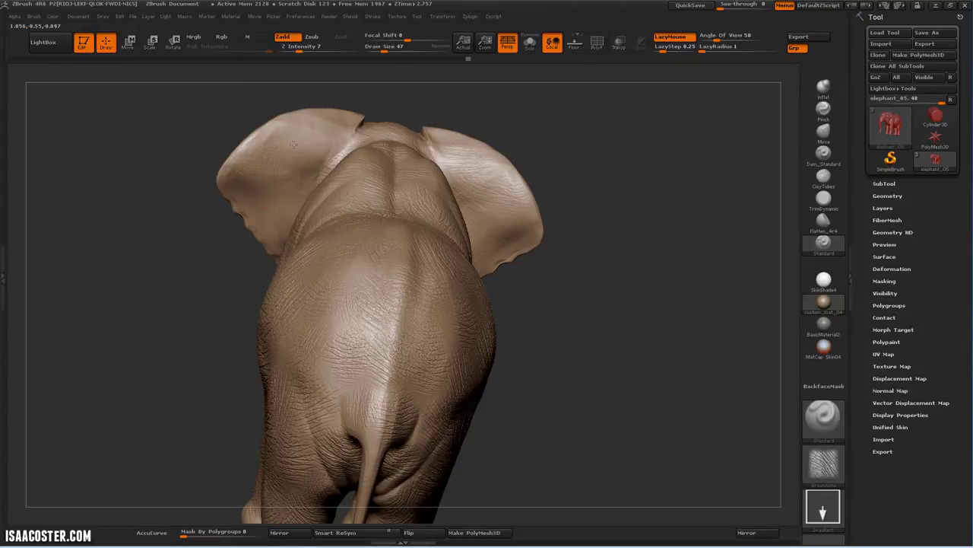
left_click_drag(324, 131, 337, 158)
left_click_drag(612, 306, 464, 138)
left_click_drag(465, 139, 524, 145)
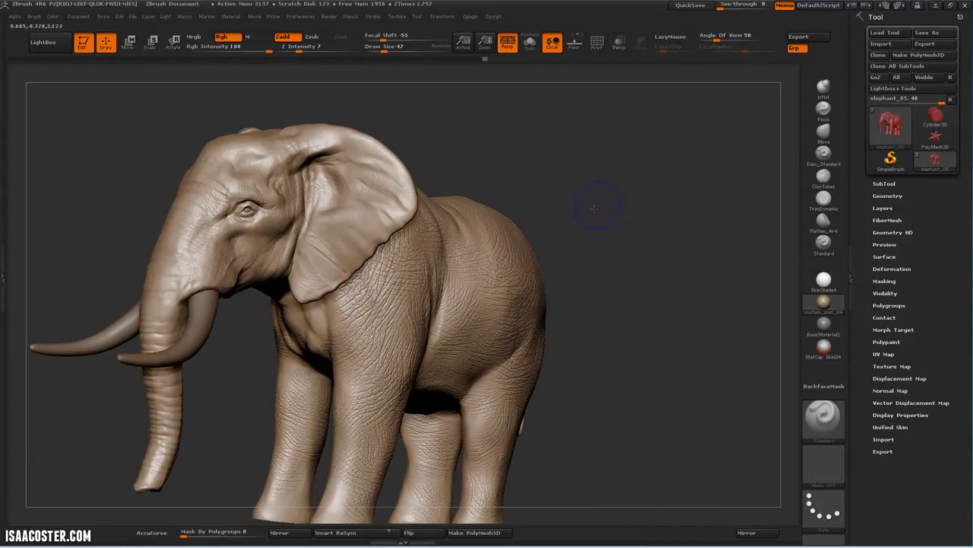
Import the sw_wrinkles_03 image from the elephant alpha folder as the brush's alpha
left_click_drag(597, 206, 759, 405)
left_click_drag(688, 374, 752, 394)
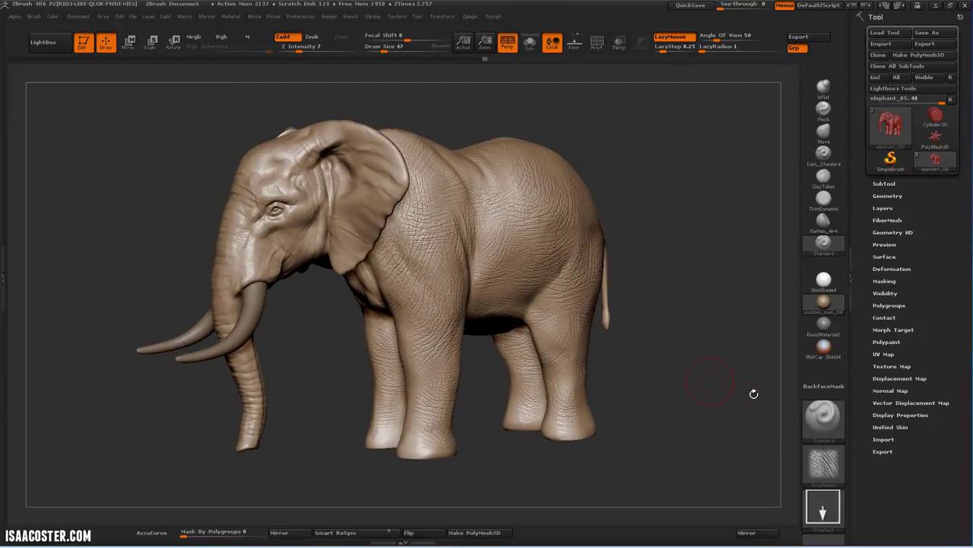
left_click(823, 464)
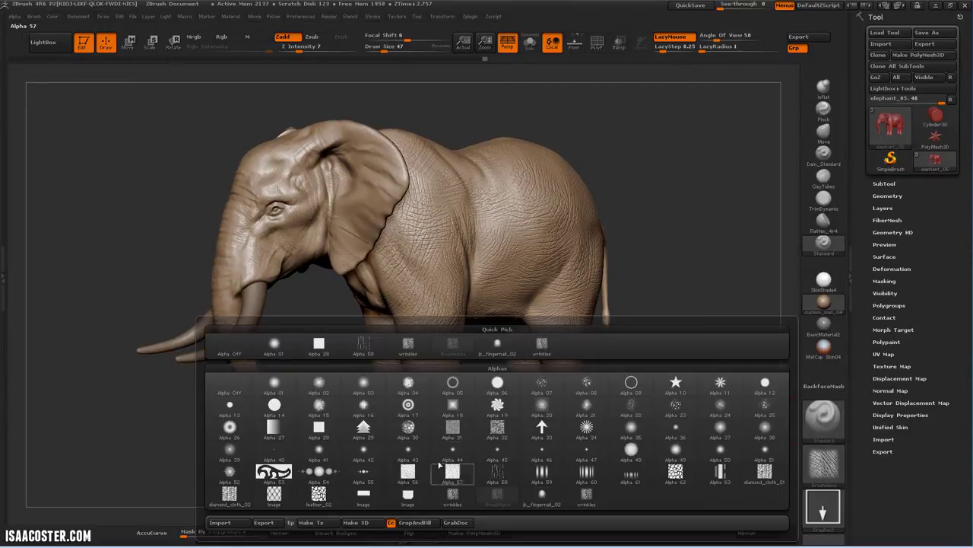
left_click(230, 523)
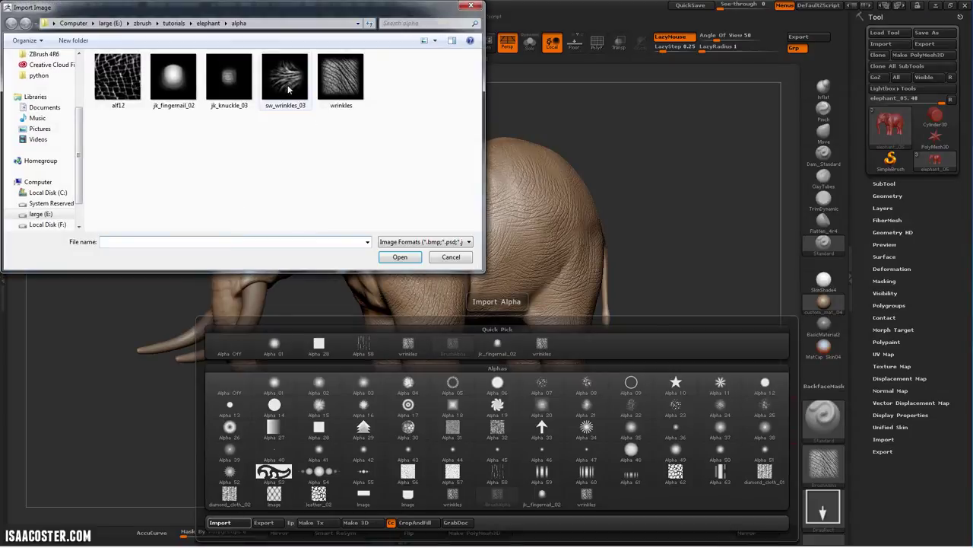
left_click(285, 80)
left_click(398, 257)
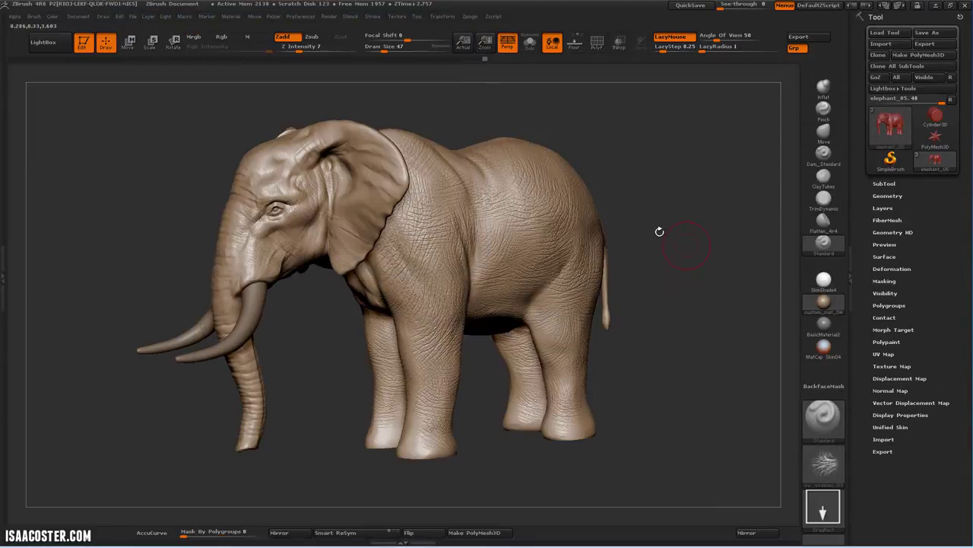
Set the Z Intensity to 15 and stamp skin creases on the flank where the hind leg meets the belly
left_click_drag(664, 192, 576, 294)
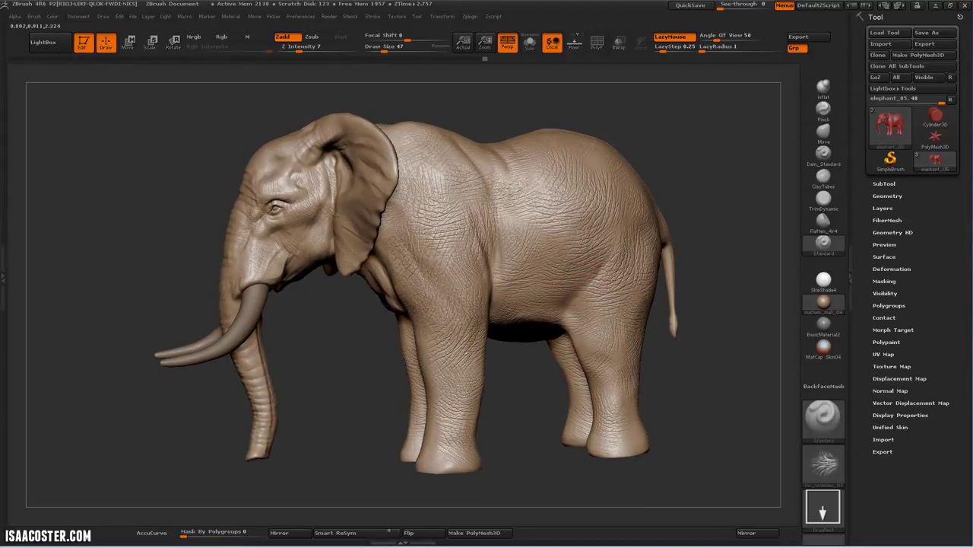
key("ctrl")
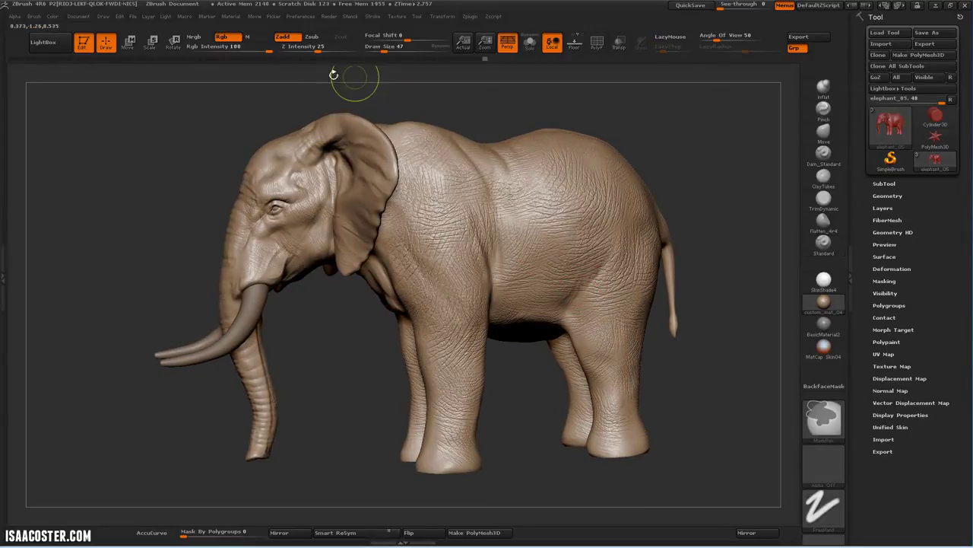
left_click(309, 47)
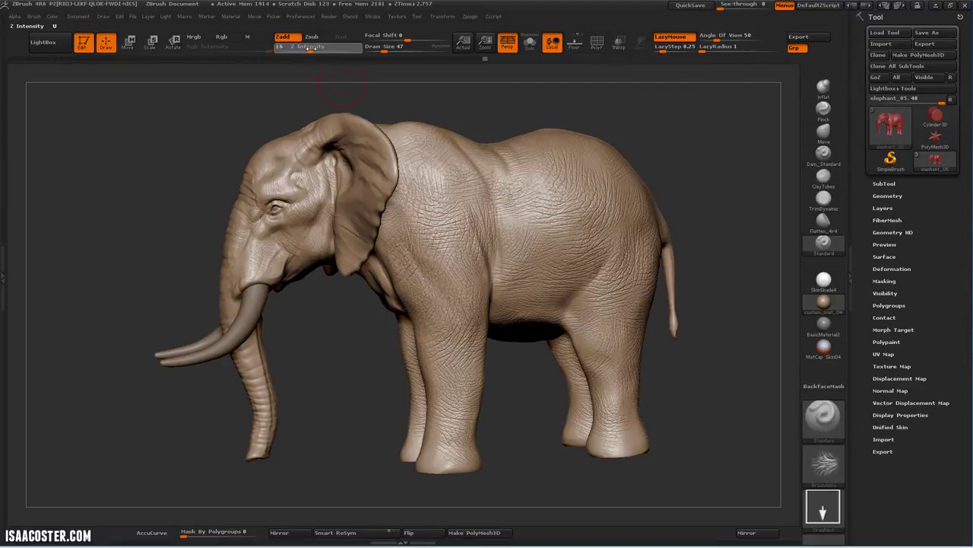
left_click_drag(308, 48, 310, 50)
left_click_drag(702, 216, 636, 201)
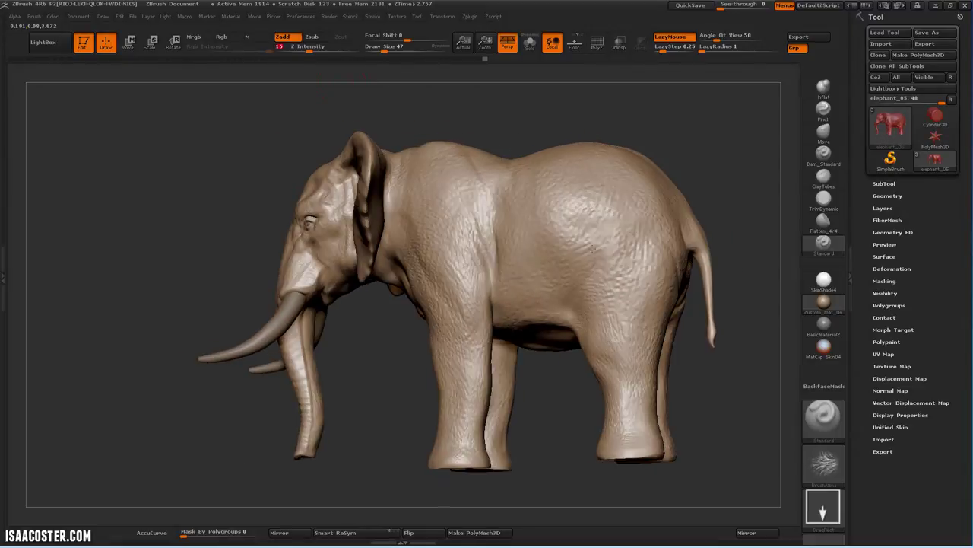
left_click_drag(632, 308, 578, 297)
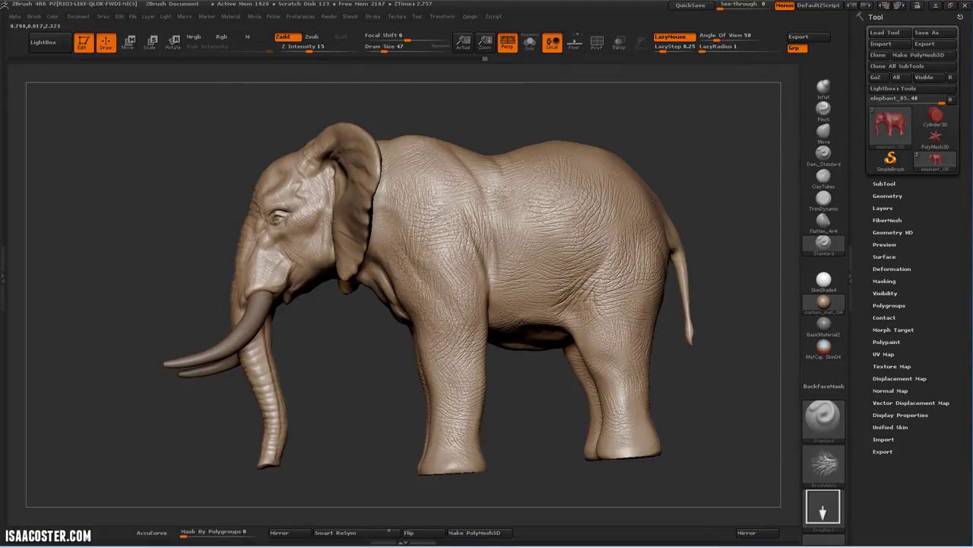
key("ctrl")
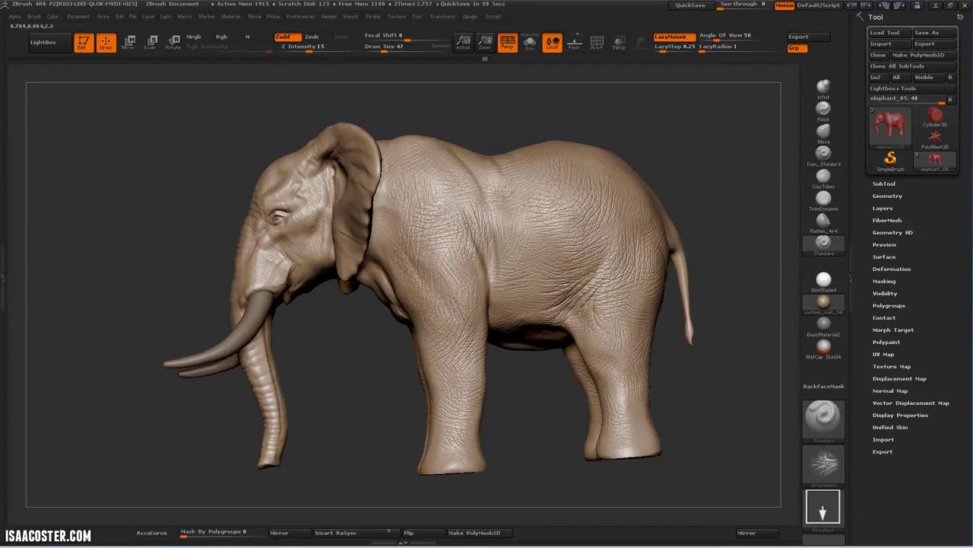
left_click_drag(698, 363, 624, 365)
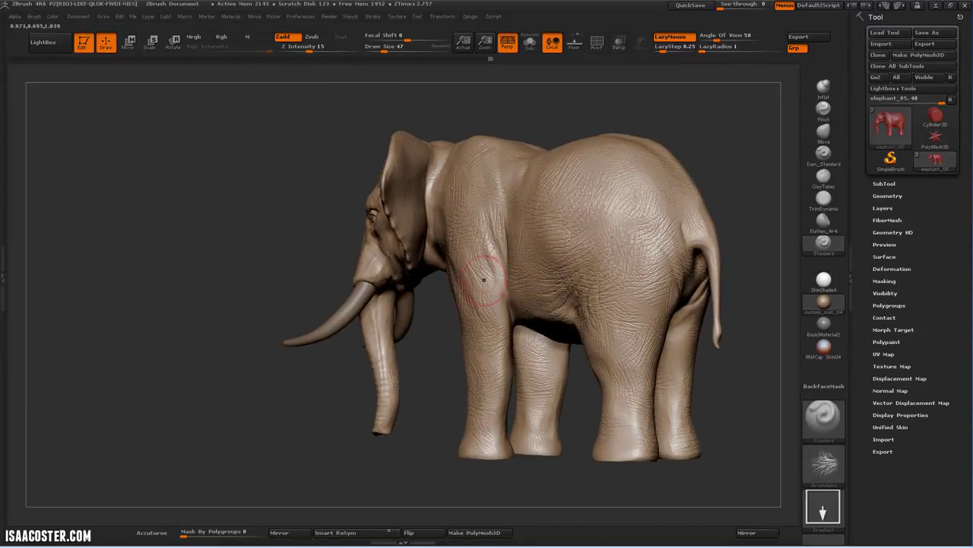
Stamp skin creases behind the shoulder where the front leg joins the body, undoing the last stamp
left_click_drag(485, 276, 511, 276)
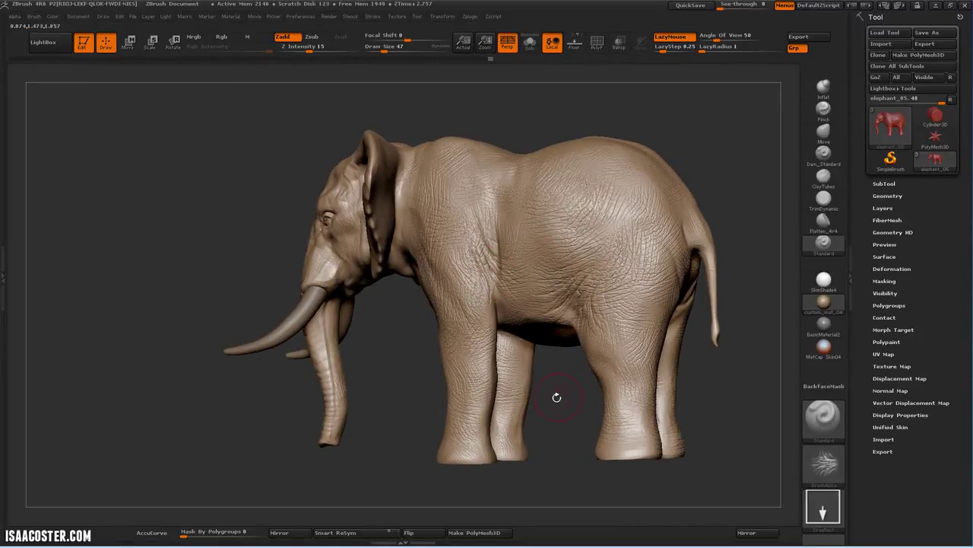
left_click_drag(556, 395, 500, 295)
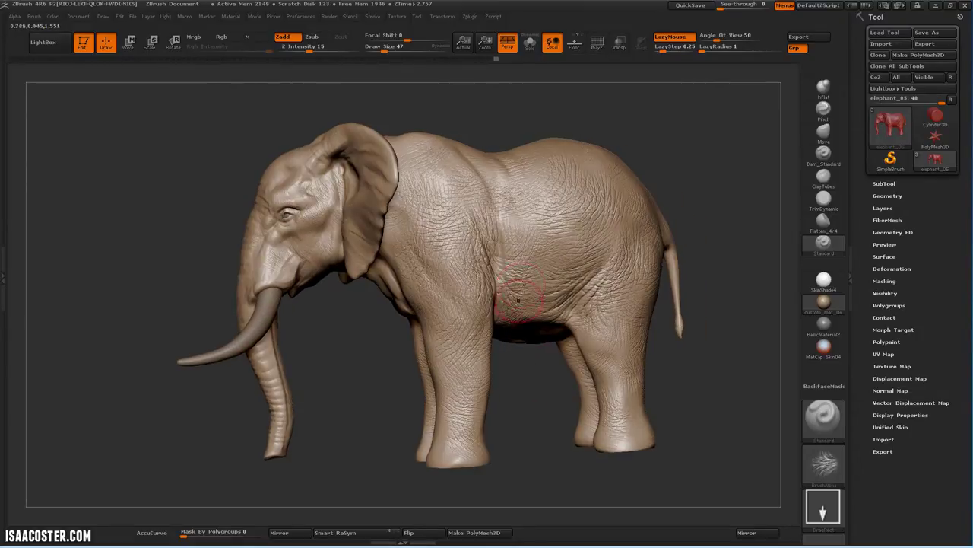
left_click_drag(534, 408, 554, 448)
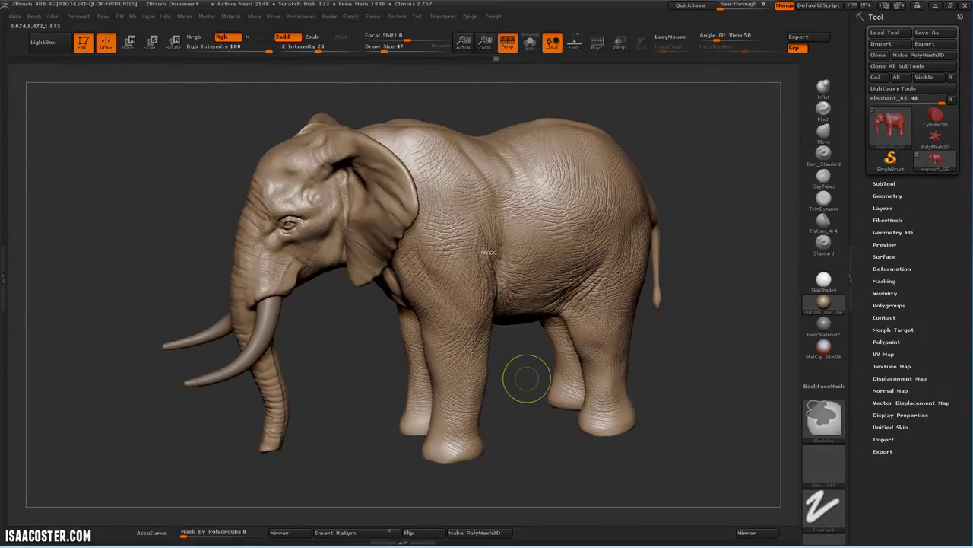
key("ctrl+z")
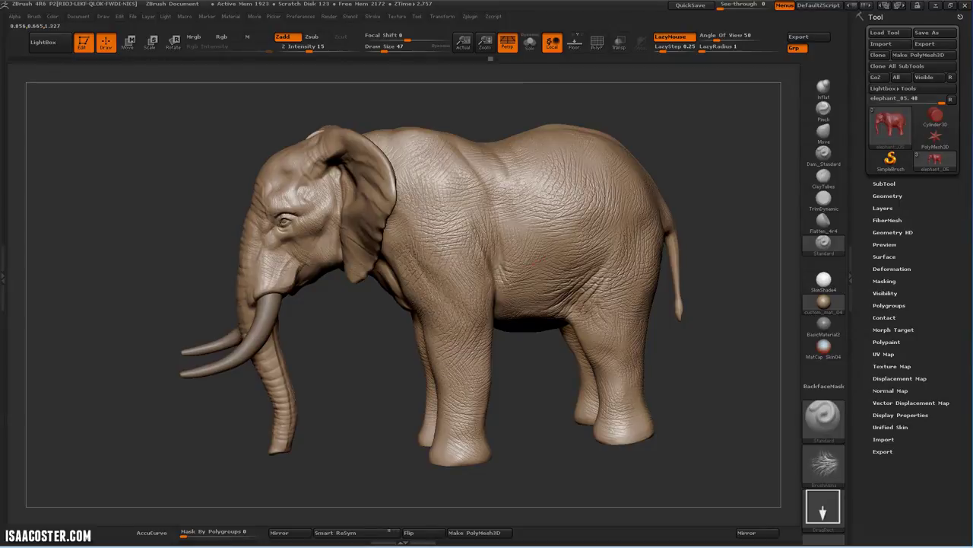
Stamp skin creases on the opposite shoulder and where the ear joins the head, undoing unwanted stamps
left_click_drag(698, 190, 777, 350)
left_click_drag(547, 335, 482, 247)
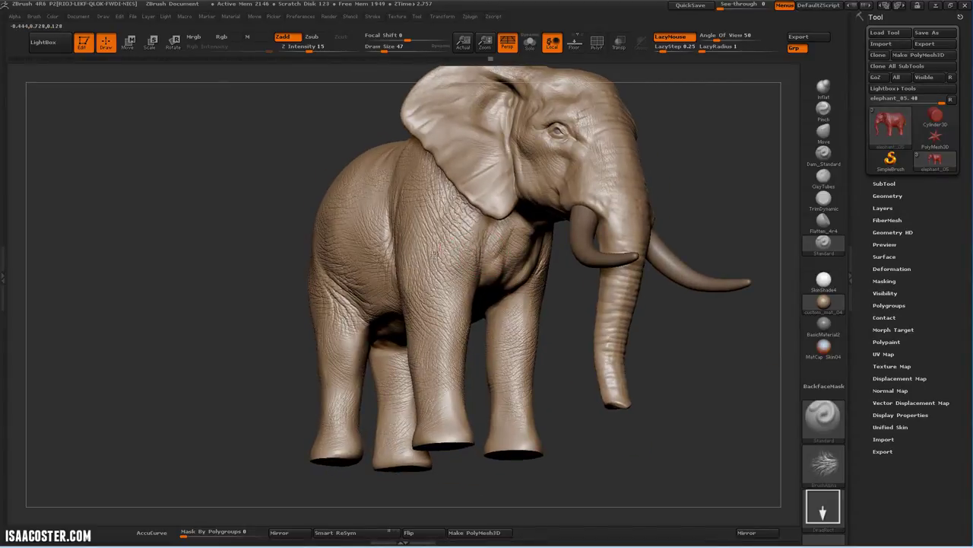
mouse_move(573, 316)
left_mouse_down()
mouse_move(628, 343)
mouse_move(512, 158)
mouse_move(515, 114)
left_mouse_up()
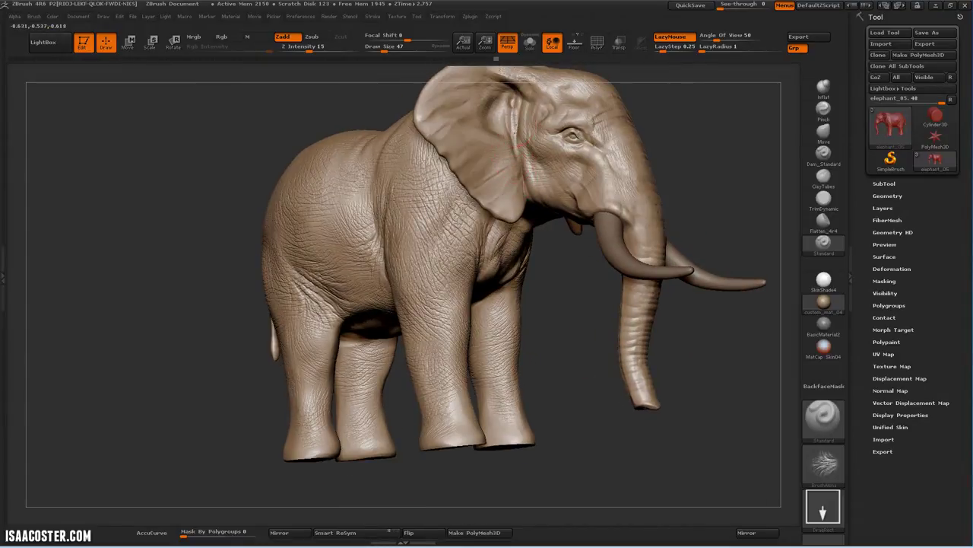
key("ctrl")
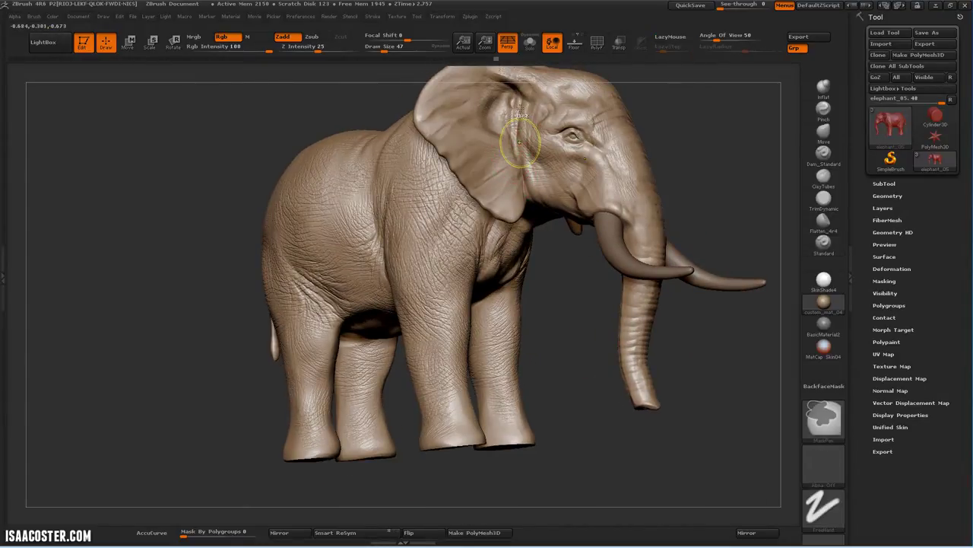
key("ctrl+z")
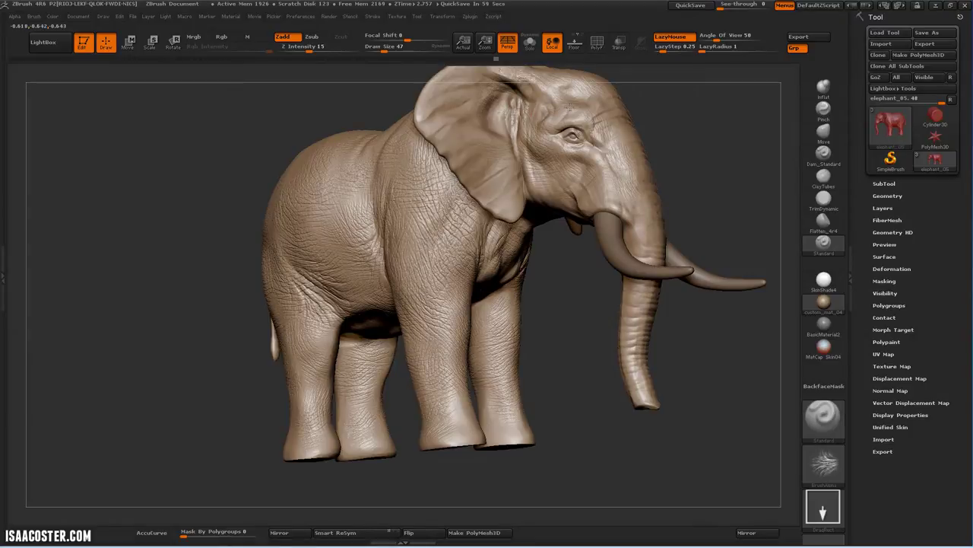
key("ctrl")
Undo the strong forehead creases, set the Z Intensity to 10 and stamp them again across the forehead between the eyes
mouse_move(691, 137)
left_mouse_down()
mouse_move(698, 158)
mouse_move(658, 203)
mouse_move(545, 169)
mouse_move(490, 214)
left_mouse_up()
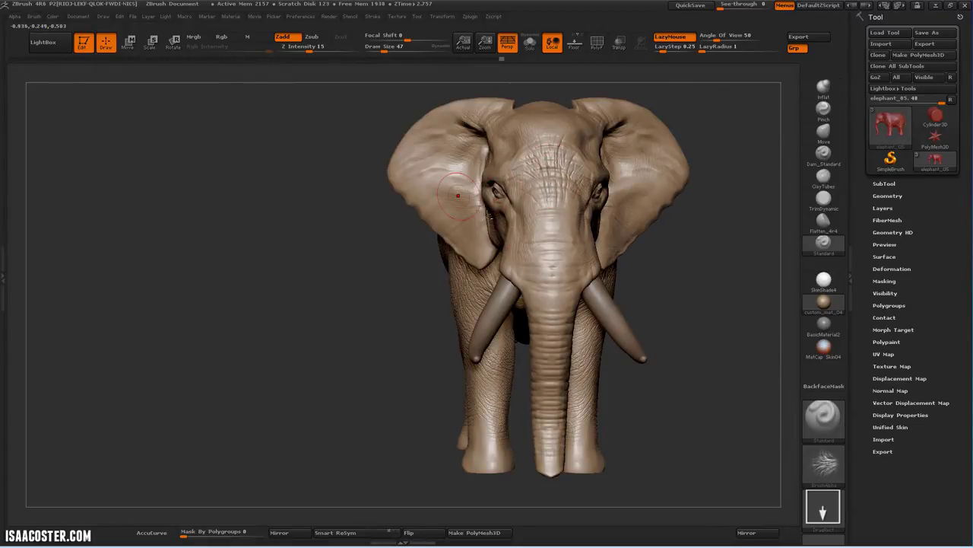
key("ctrl")
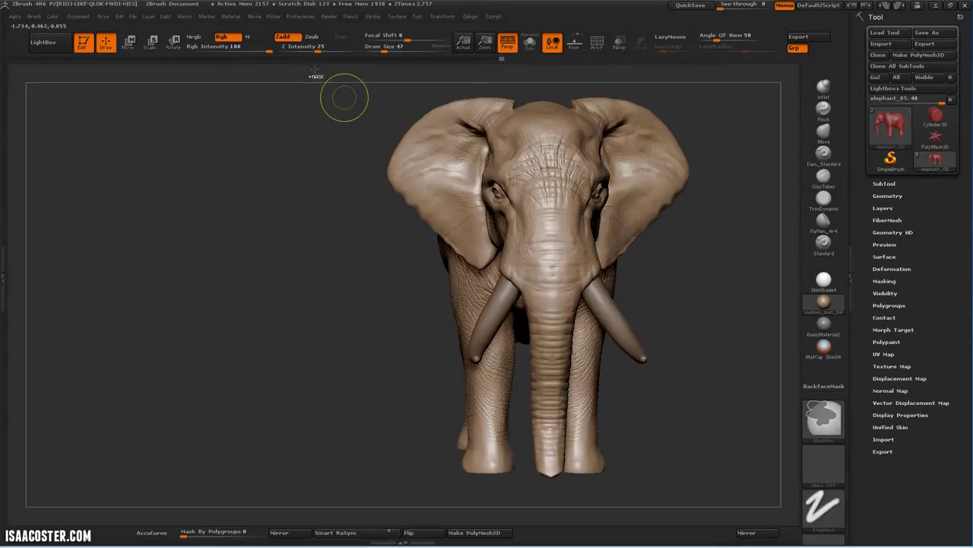
key("ctrl+z")
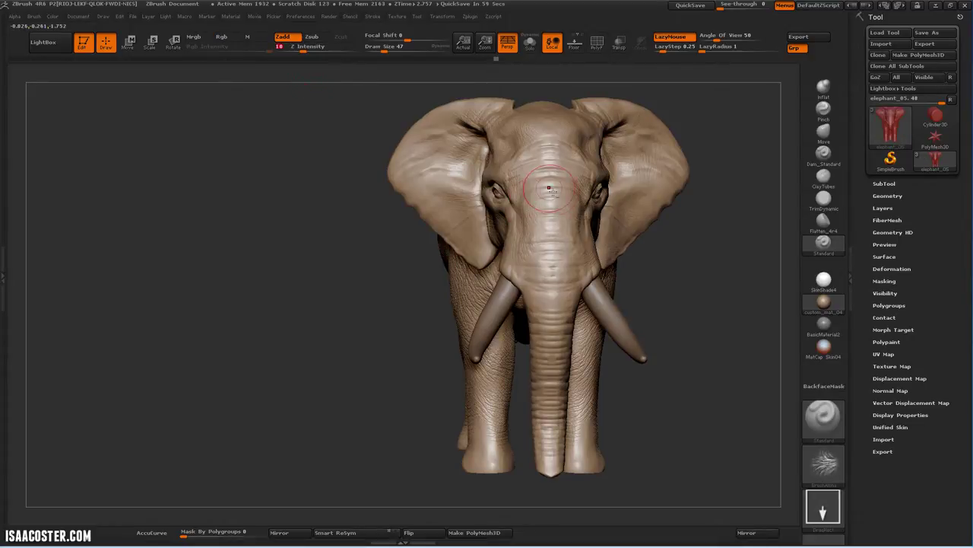
left_click_drag(553, 185, 455, 200)
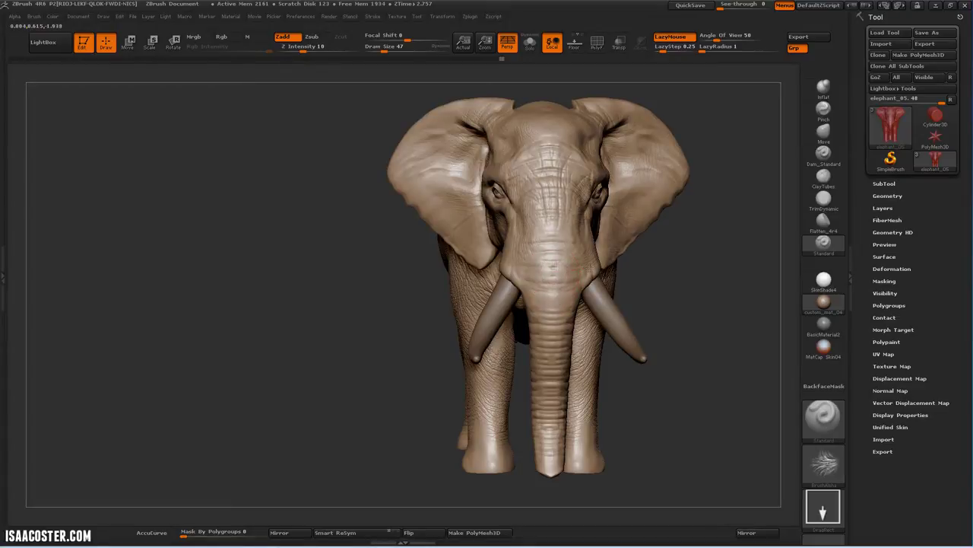
Stamp skin creases across the upper trunk below the eyes at Z Intensity 10
key("ctrl")
left_click_drag(618, 263, 639, 250)
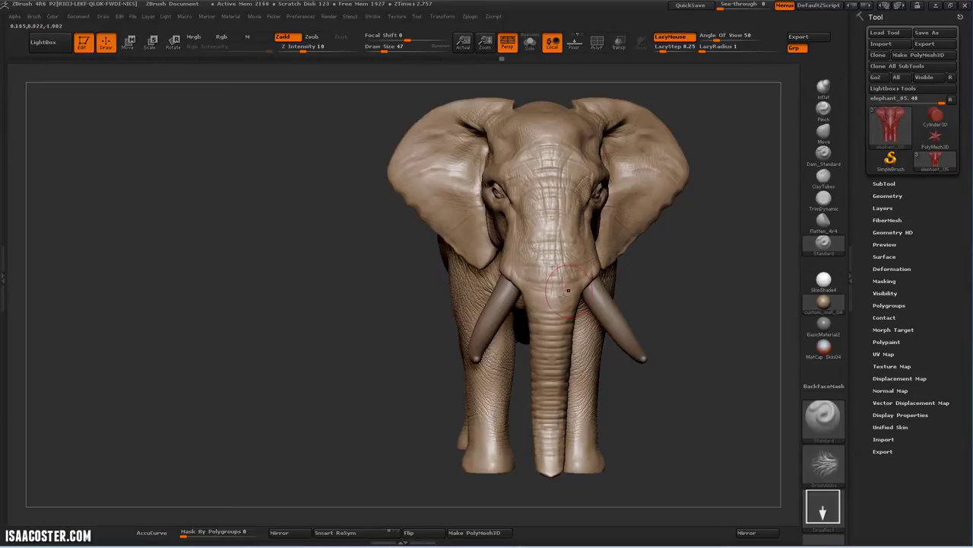
left_click_drag(689, 298, 563, 304)
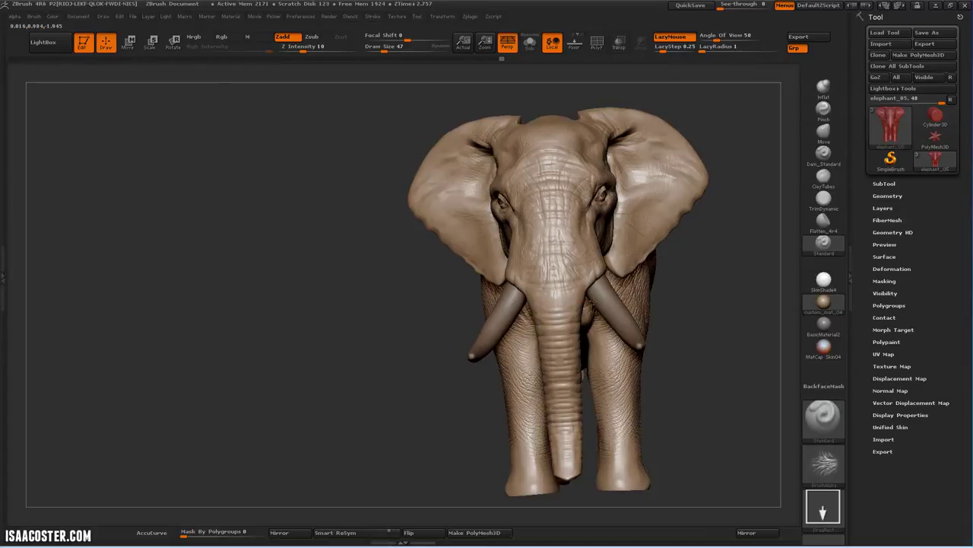
Set the Z Intensity to 17 and stamp skin creases beside the base of the tail, undoing the earlier attempt
mouse_move(689, 313)
left_mouse_down()
mouse_move(630, 205)
mouse_move(640, 137)
mouse_move(719, 221)
mouse_move(691, 214)
left_mouse_up()
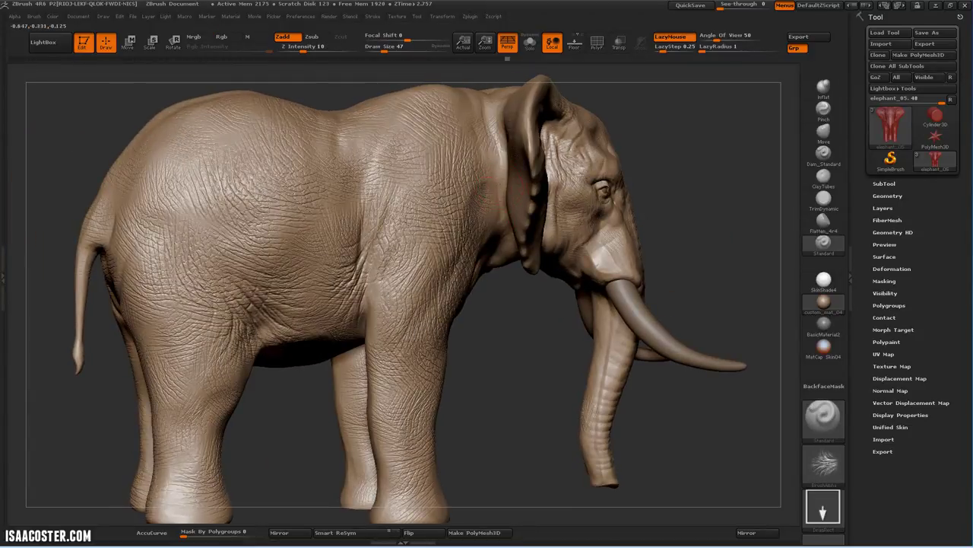
key("ctrl")
left_click_drag(105, 429, 195, 142)
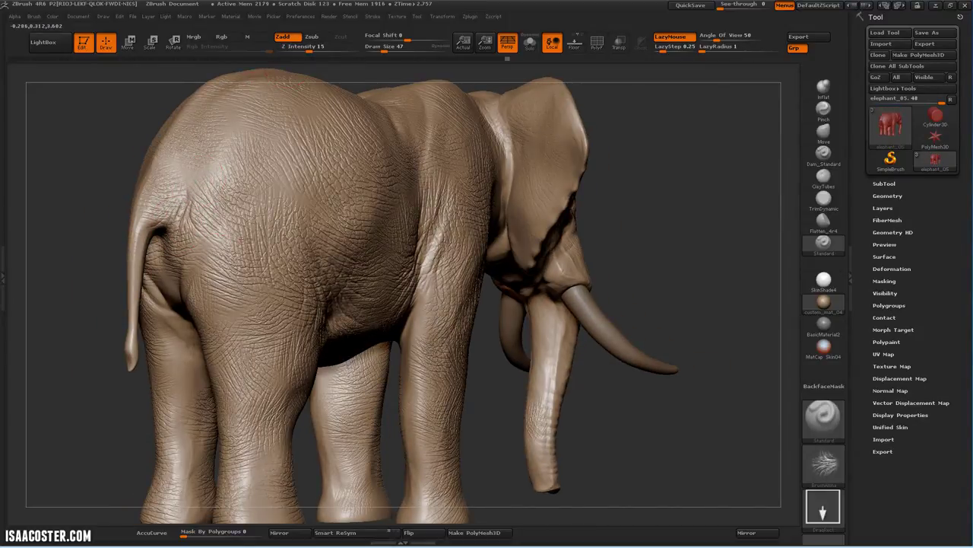
left_click_drag(87, 181, 201, 241)
left_click_drag(185, 260, 178, 272)
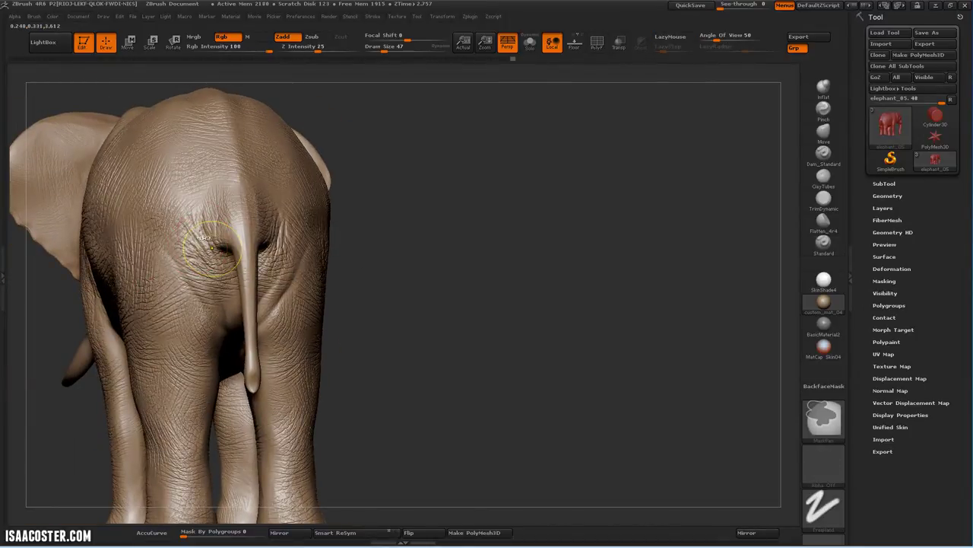
key("ctrl+z")
key("1")
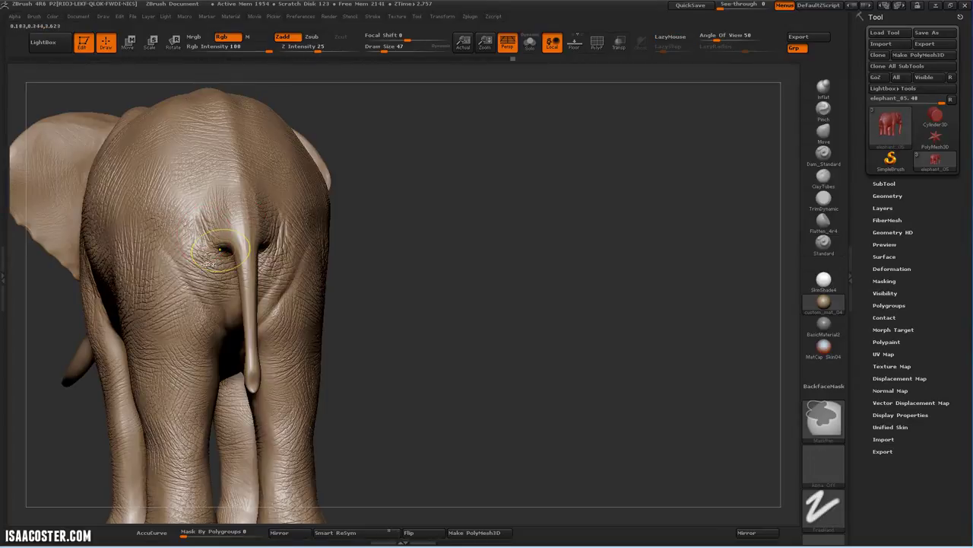
key("2")
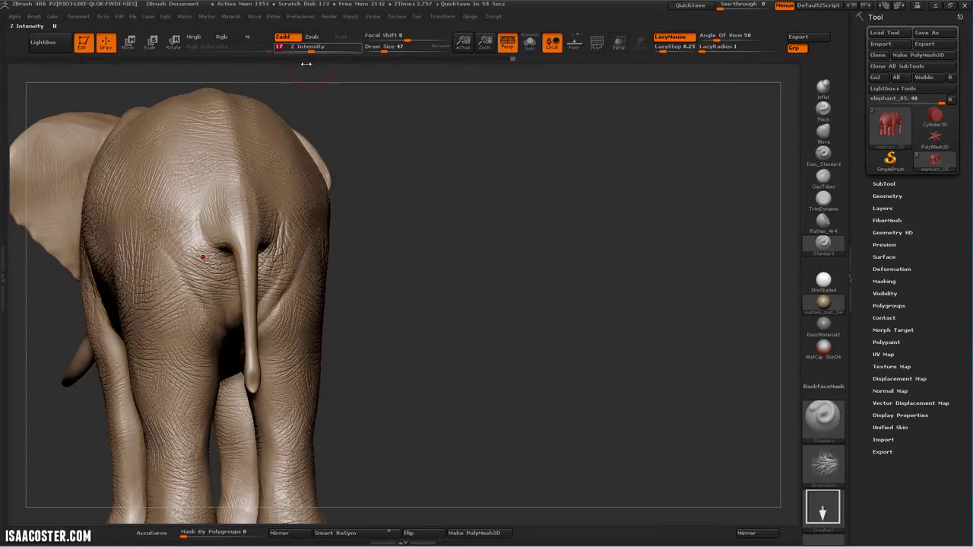
left_click_drag(203, 243, 182, 265)
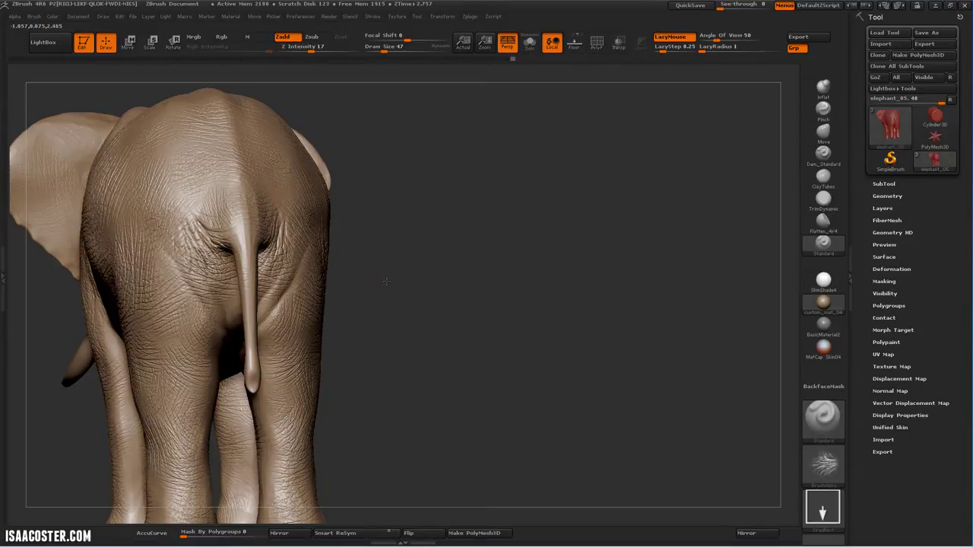
Stamp skin creases below the tail between the hind legs, undoing the stamp made from the rear side view
left_click_drag(391, 265, 287, 242)
mouse_move(117, 335)
left_mouse_down()
mouse_move(408, 293)
mouse_move(297, 266)
mouse_move(290, 291)
left_mouse_up()
key("ctrl")
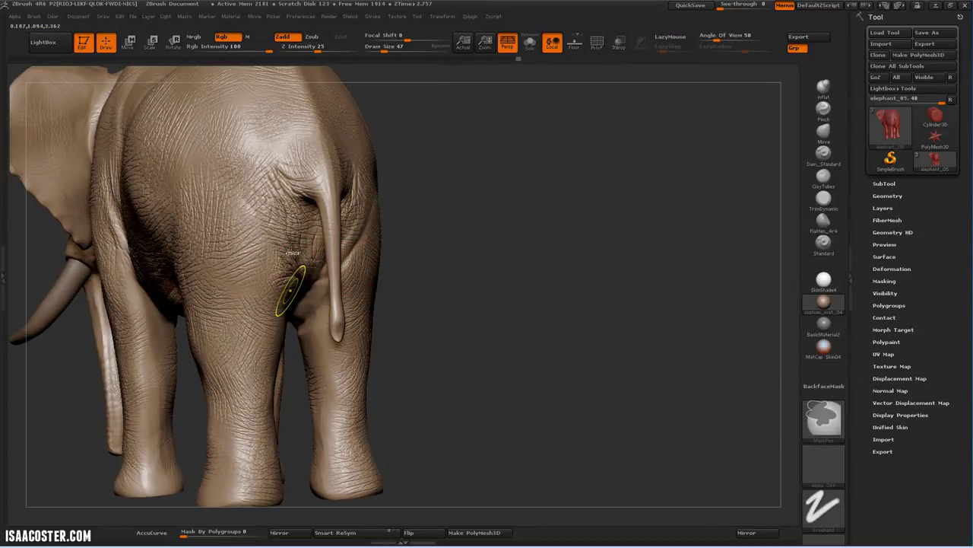
key("ctrl+z")
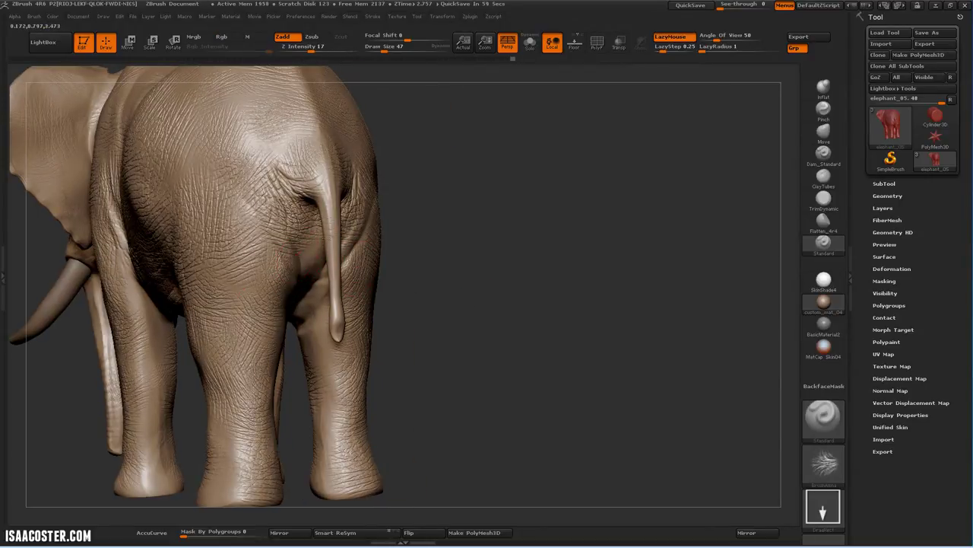
mouse_move(467, 266)
left_mouse_down()
mouse_move(363, 299)
mouse_move(453, 202)
left_mouse_up()
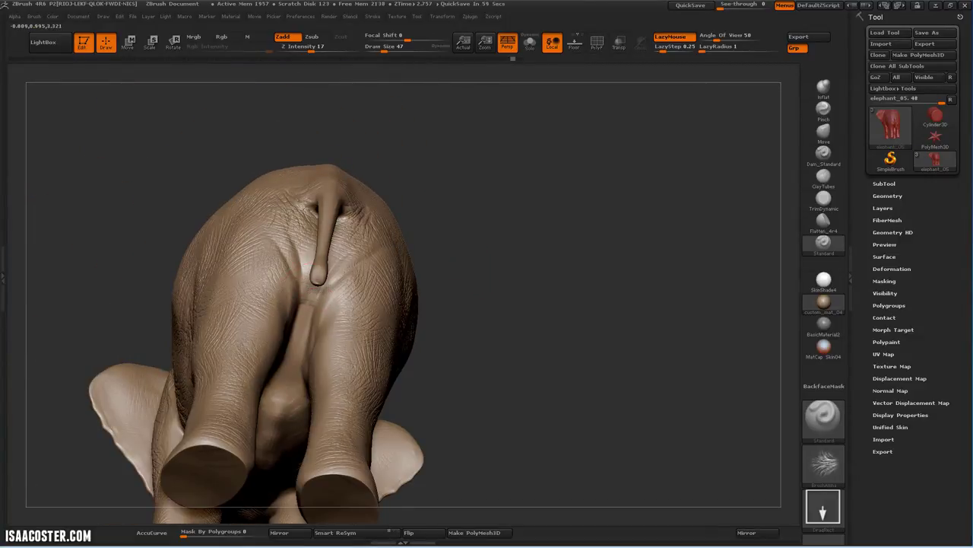
key("ctrl")
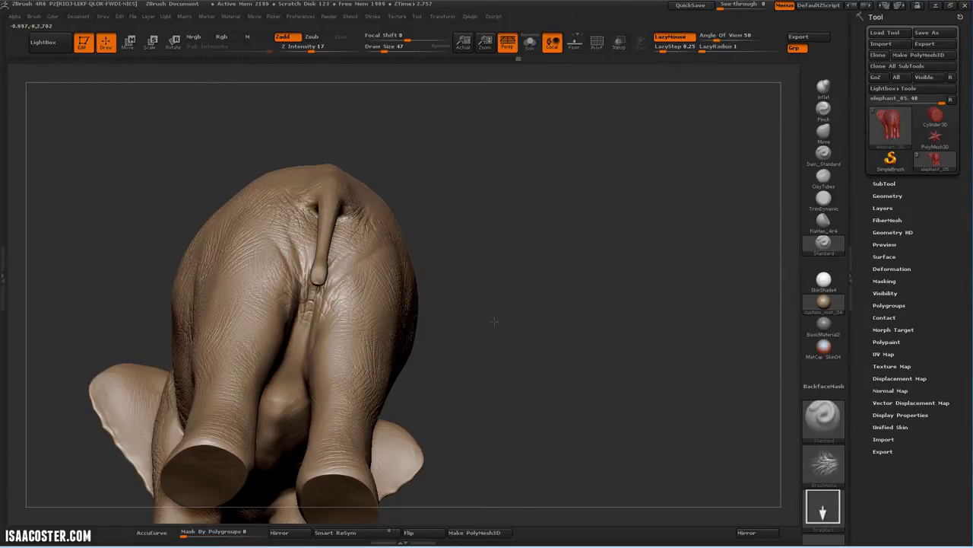
left_click_drag(486, 396, 505, 355)
left_click_drag(491, 391, 469, 353, "shift")
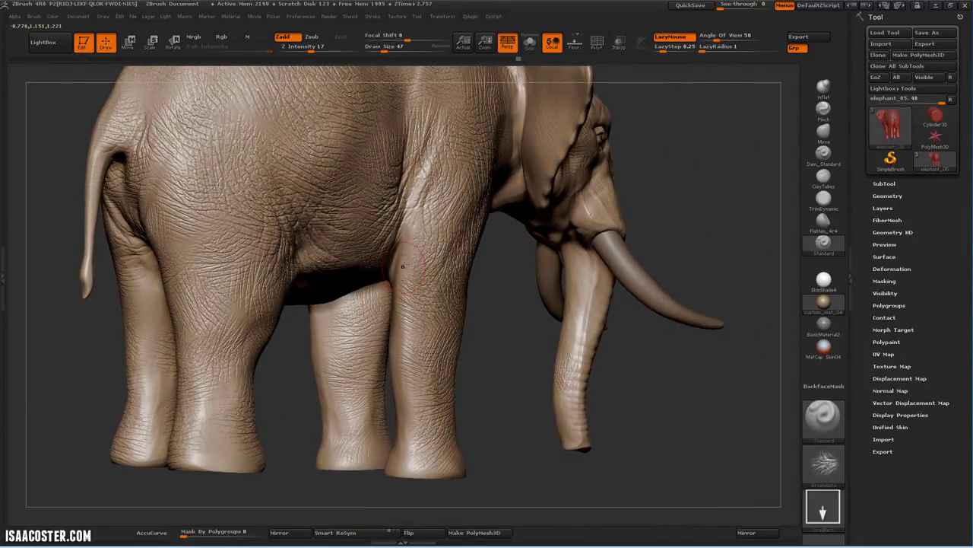
key("ctrl")
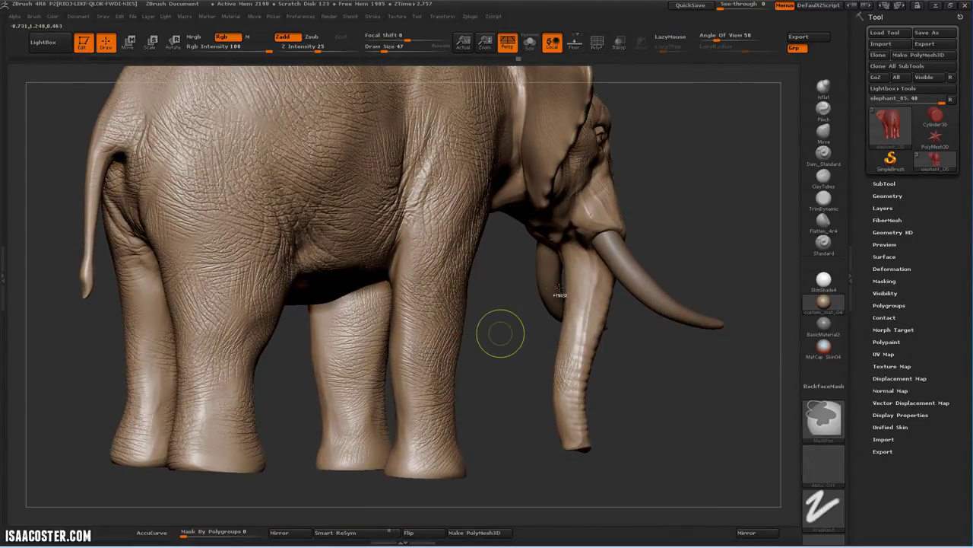
Smooth down the back side of the trunk with the Flatten brush at a draw size of 32
mouse_move(611, 393)
left_mouse_down()
mouse_move(645, 398)
mouse_move(634, 395)
left_mouse_up()
mouse_move(554, 389)
left_mouse_down()
mouse_move(685, 377)
mouse_move(464, 355)
mouse_move(547, 357)
mouse_move(589, 340)
left_mouse_up()
left_click(824, 220)
key("bracketleft")
key("bracketleft")
key("bracketleft")
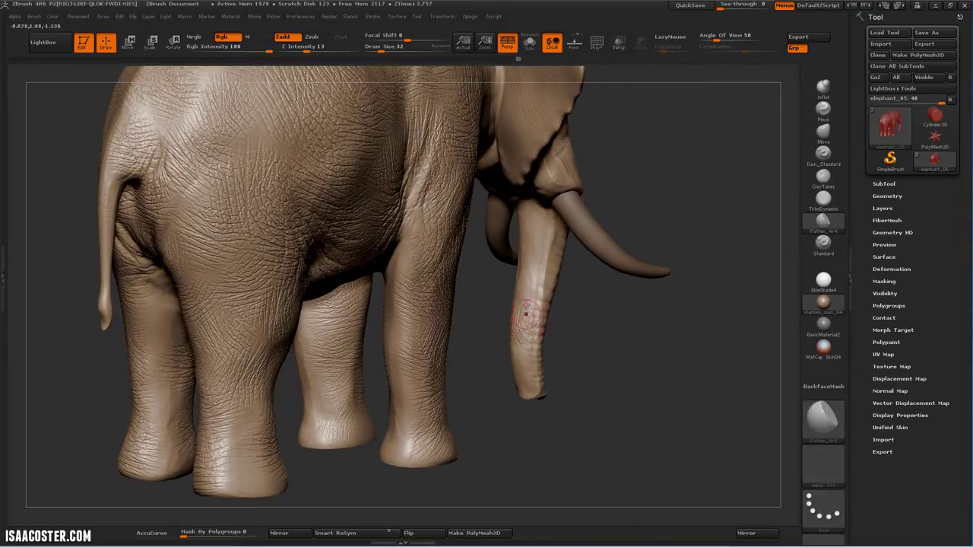
left_click_drag(496, 390, 511, 308)
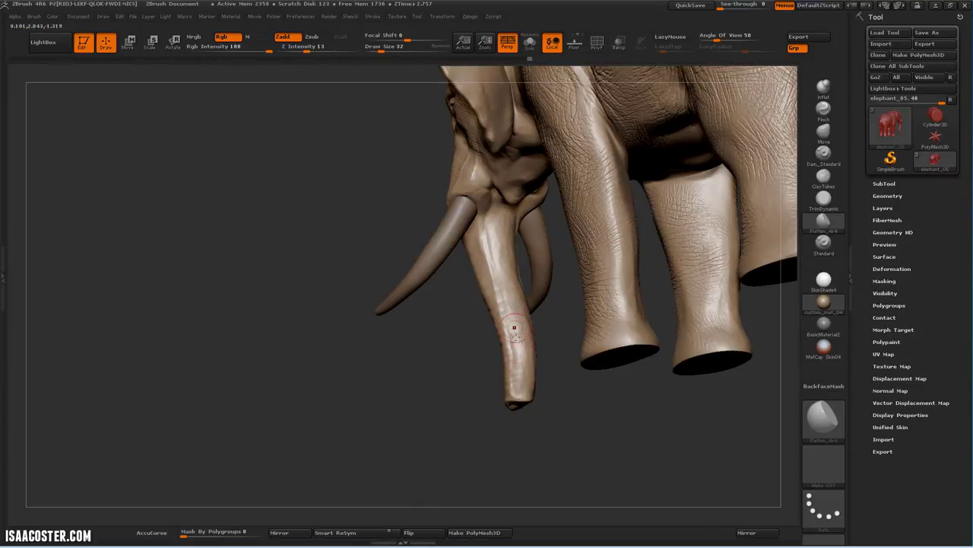
left_click_drag(559, 395, 274, 468)
left_click_drag(606, 445, 684, 297)
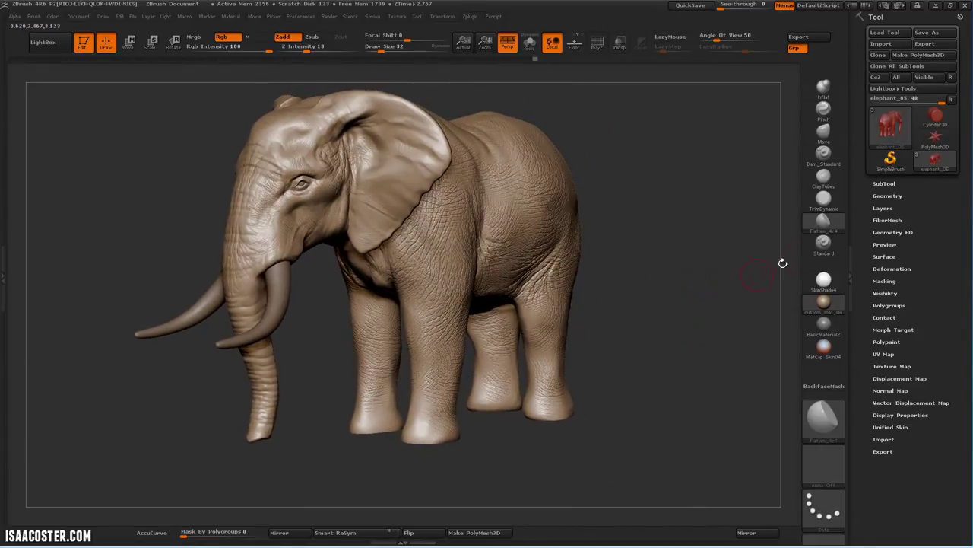
Import the jk_knuckle_03 image as the alpha of the Standard brush
left_click(830, 470)
left_click(826, 253)
left_click(825, 465)
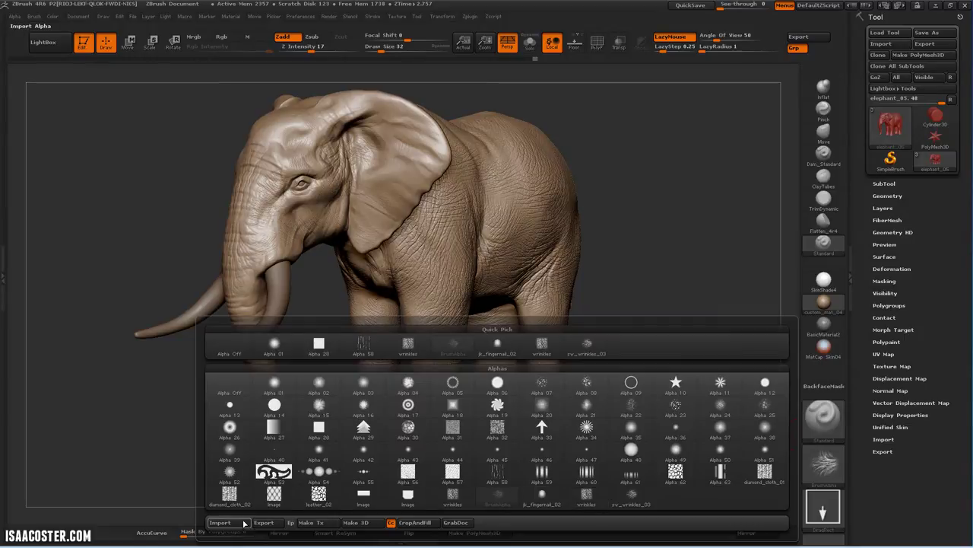
left_click(221, 522)
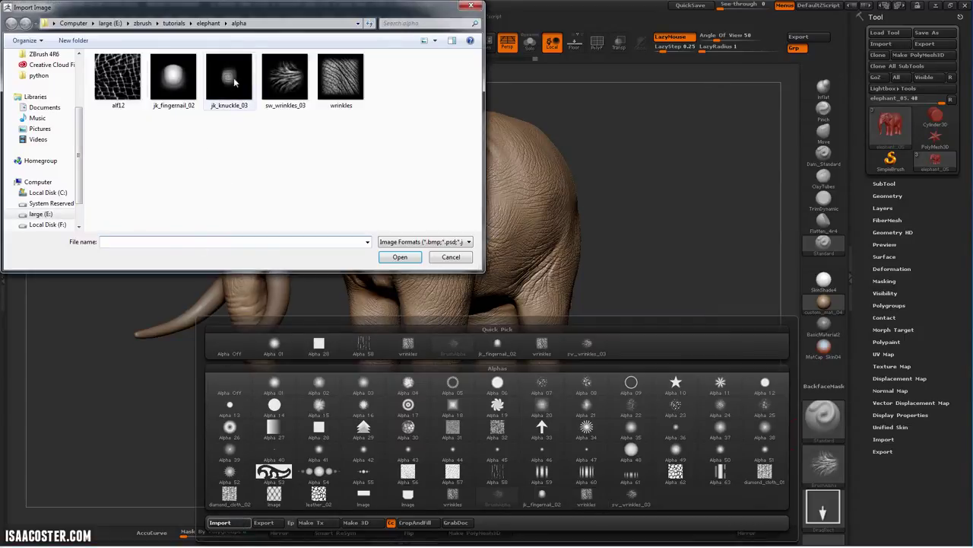
double_click(228, 76)
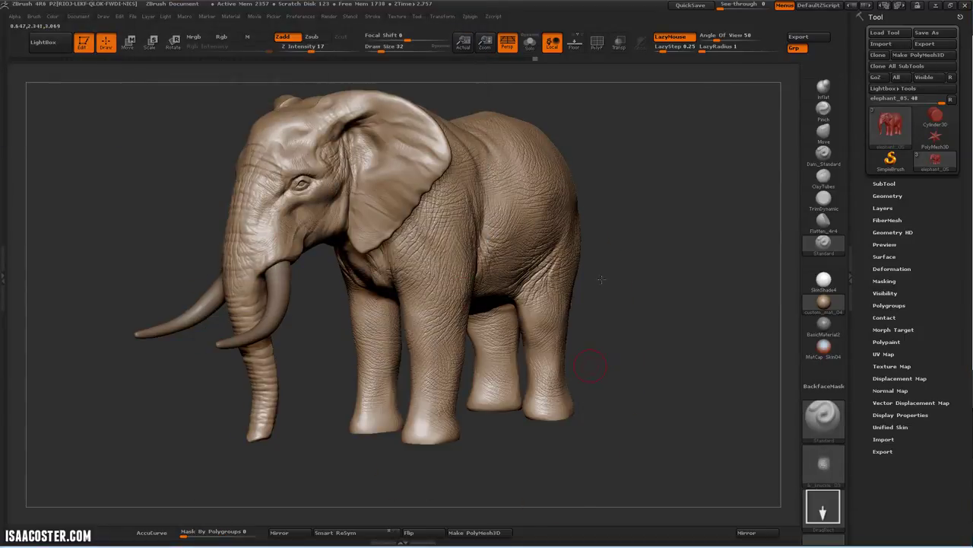
Stamp knuckle wrinkles on the knee of the hind leg and try them on the front leg, undoing the front-leg stamps
left_click_drag(590, 367, 644, 289)
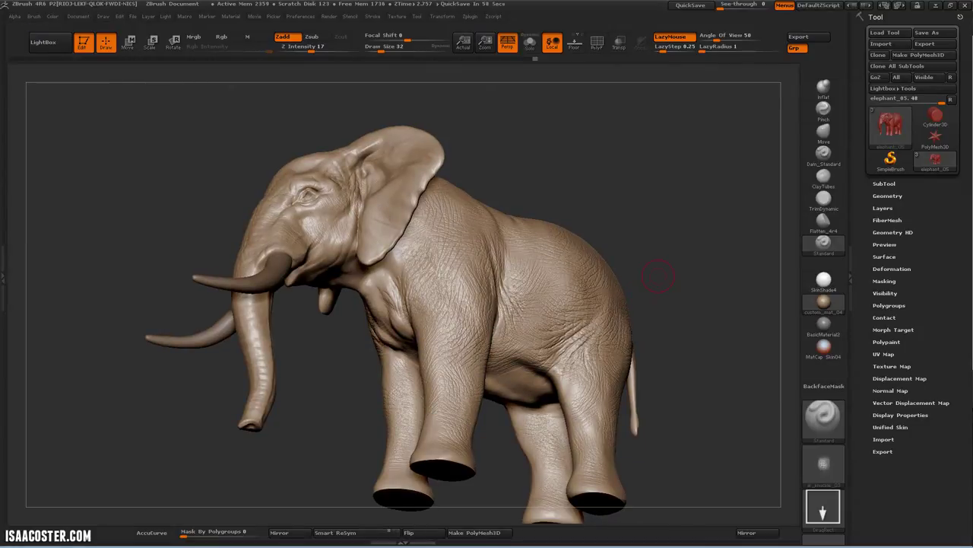
left_click_drag(658, 276, 787, 308)
left_click_drag(669, 197, 695, 307)
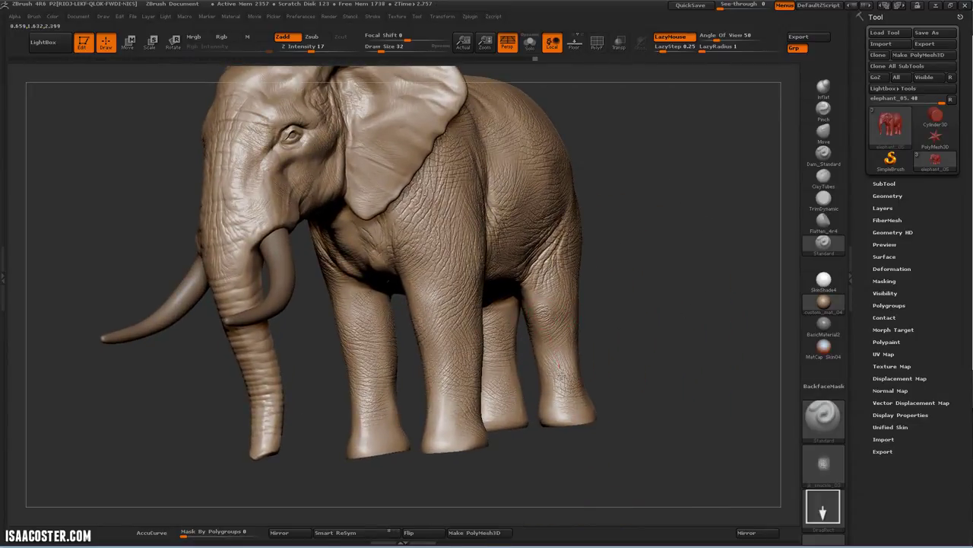
mouse_move(654, 357)
left_mouse_down()
mouse_move(618, 359)
mouse_move(615, 302)
left_mouse_up()
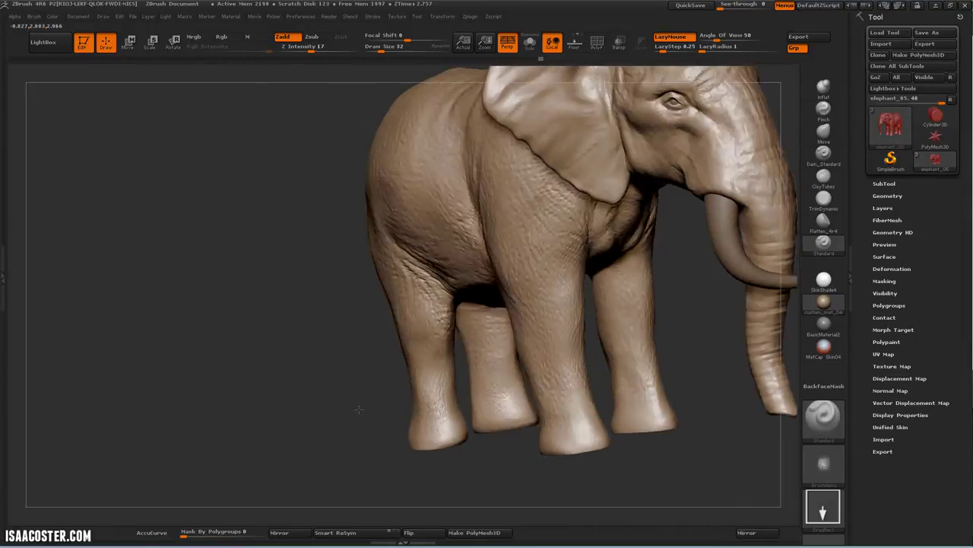
mouse_move(359, 410)
left_mouse_down()
mouse_move(574, 447)
mouse_move(658, 430)
left_mouse_up()
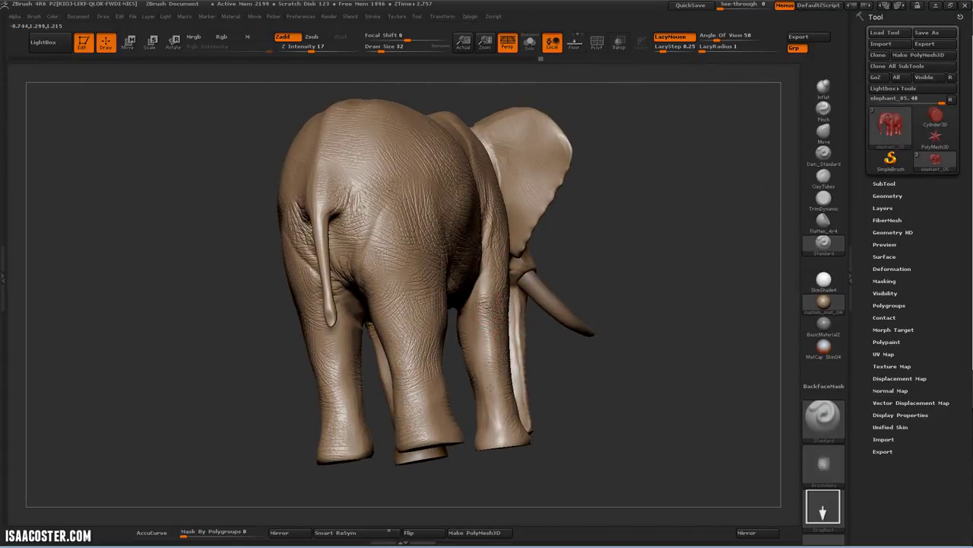
left_click_drag(487, 304, 499, 332)
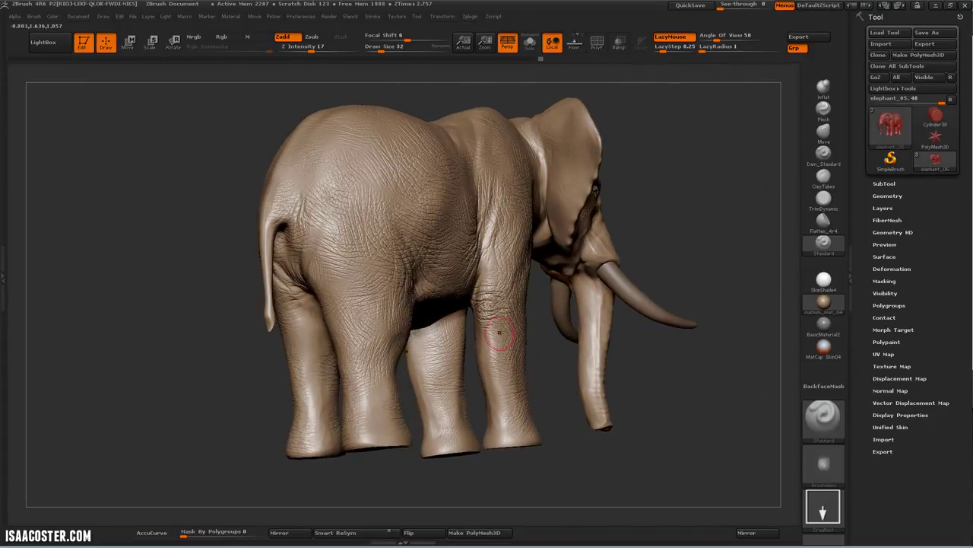
left_click_drag(555, 356, 572, 451, "alt")
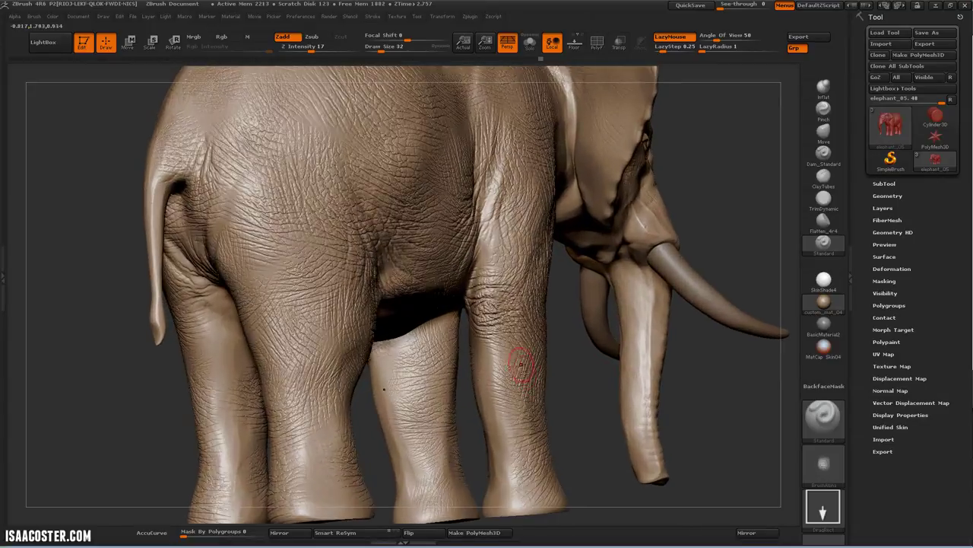
key("ctrl+z")
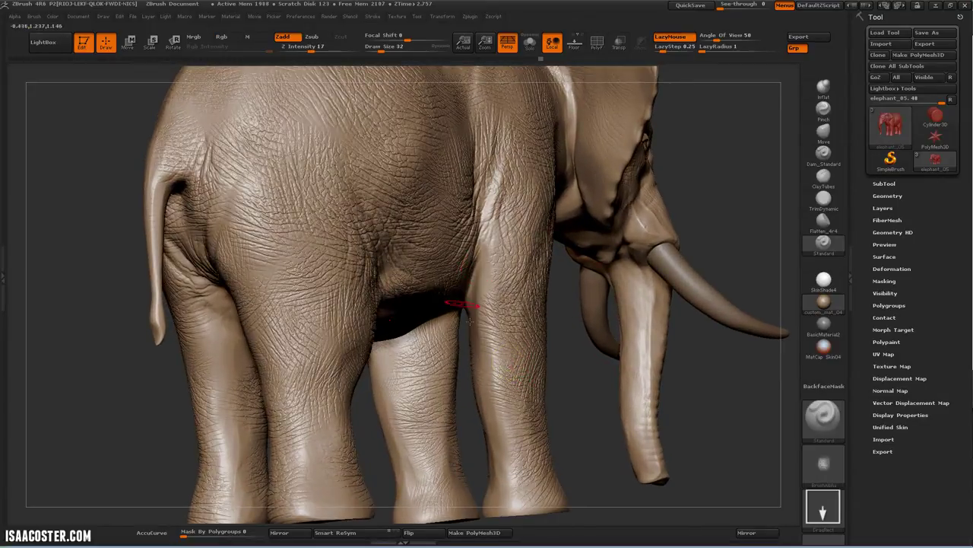
Give the Flatten brush the square Alpha 28 and flatten the surface of the front leg
left_click(828, 229)
left_click(822, 506)
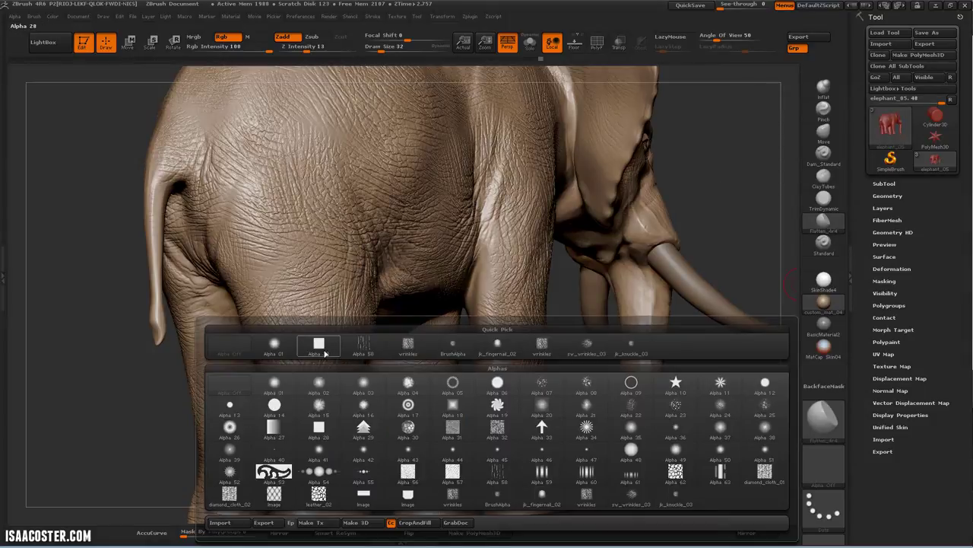
left_click(325, 351)
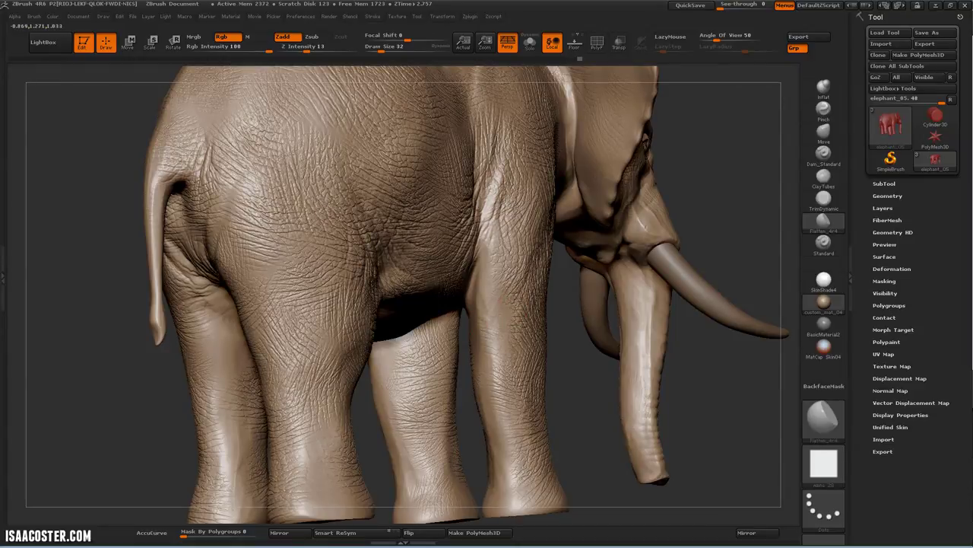
Stamp knuckle wrinkles on the front leg with the Standard brush
left_click(824, 242)
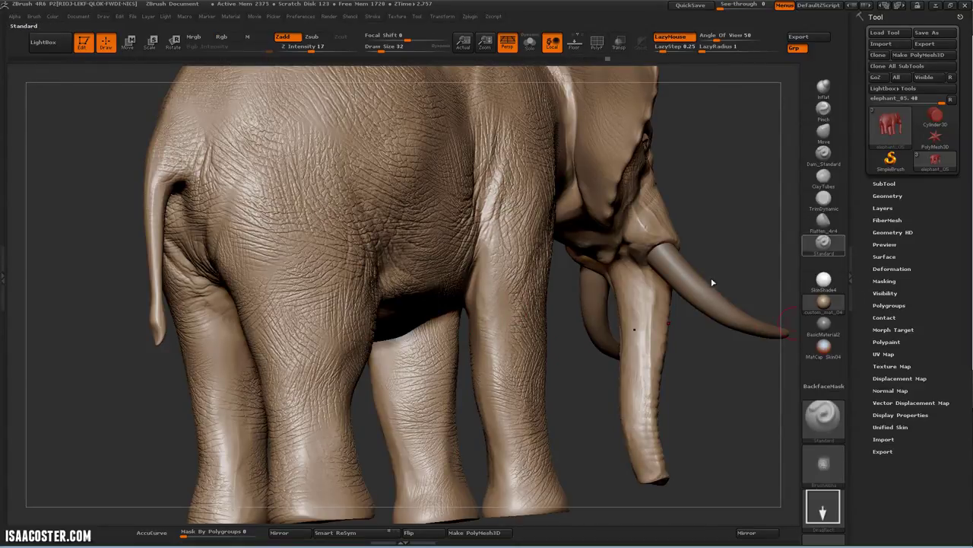
left_click_drag(495, 355, 503, 363)
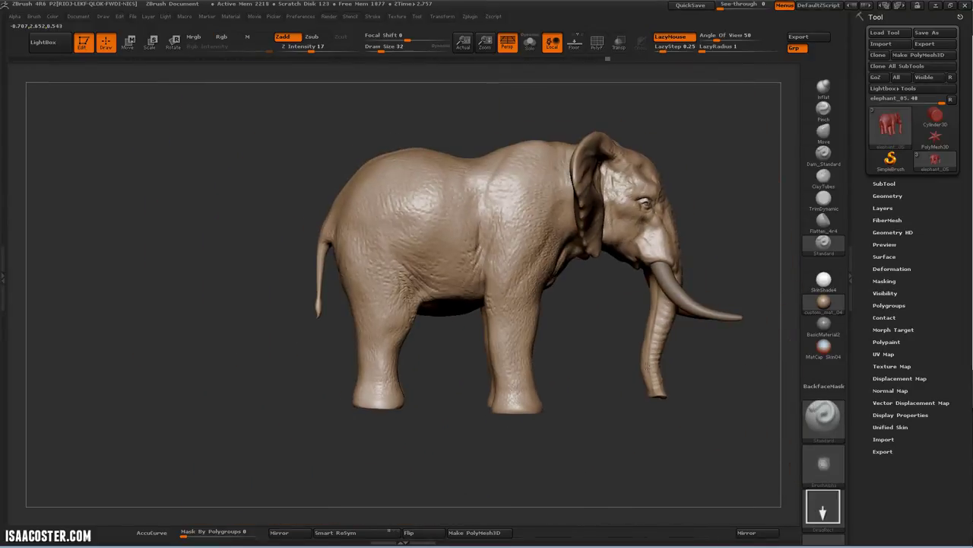
left_click_drag(721, 412, 600, 404)
left_click_drag(489, 357, 543, 374, "alt")
left_click_drag(537, 409, 753, 367)
Import the jk_fingernail_02 image as the Standard brush's alpha for detailing the feet
left_click(829, 466)
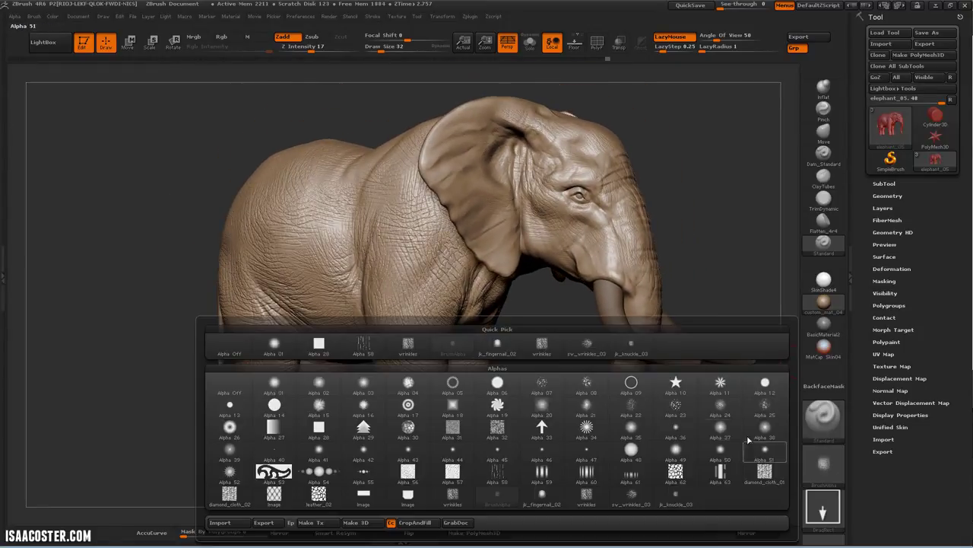
left_click(221, 523)
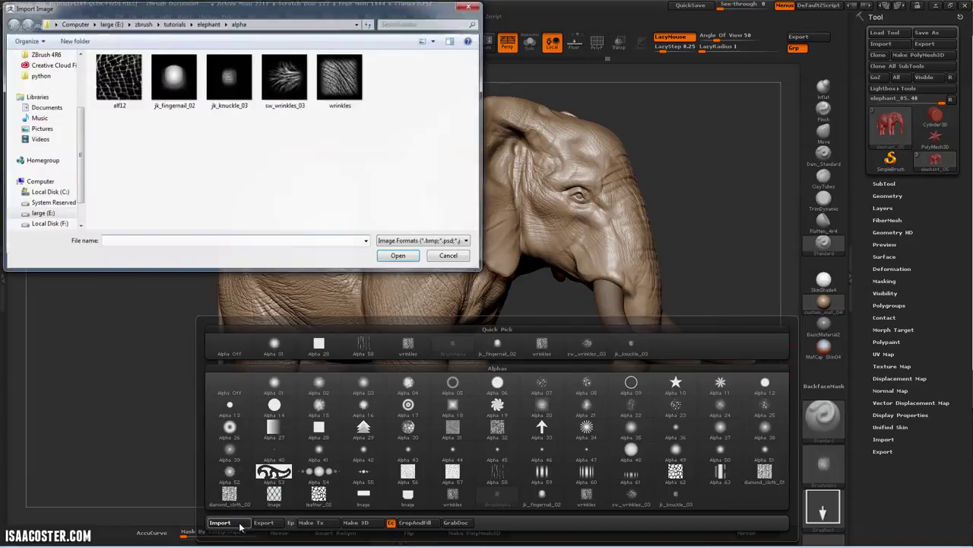
left_click(175, 82)
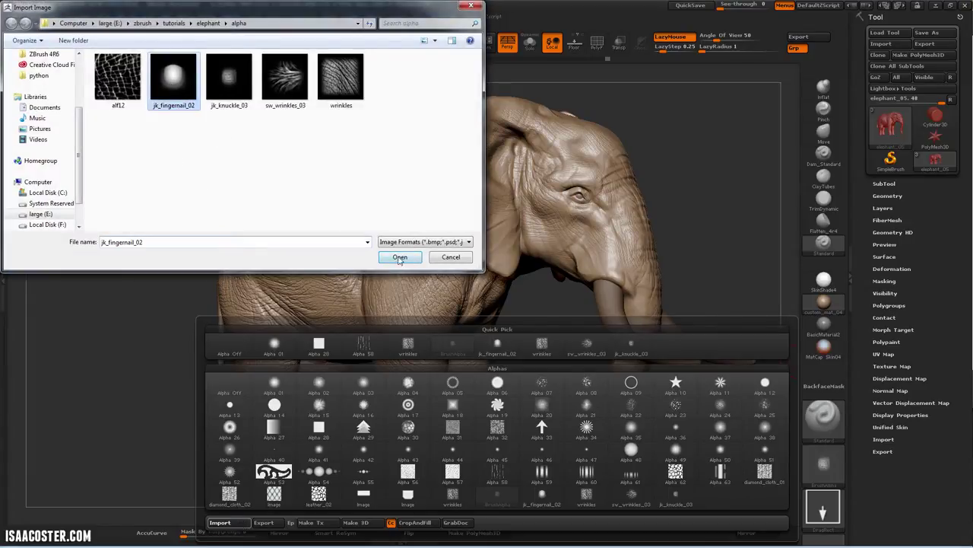
left_click(400, 258)
mouse_move(554, 363)
left_mouse_down("alt")
mouse_move(548, 317)
mouse_move(460, 371)
mouse_move(446, 413)
mouse_move(421, 373)
left_mouse_up("alt")
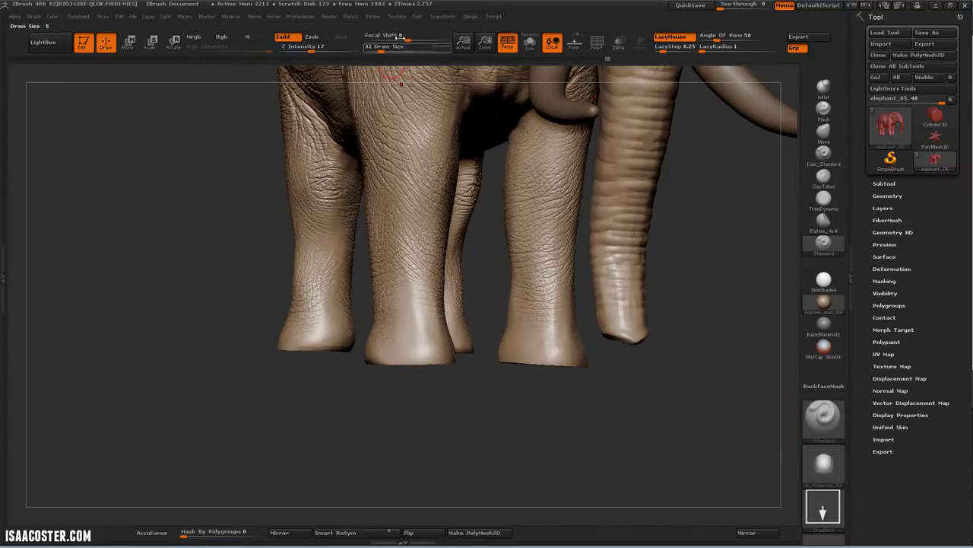
Set the Standard brush to a Focal Shift of -46, the DragDot stroke and a Z Intensity of 32
left_click_drag(408, 40, 388, 35)
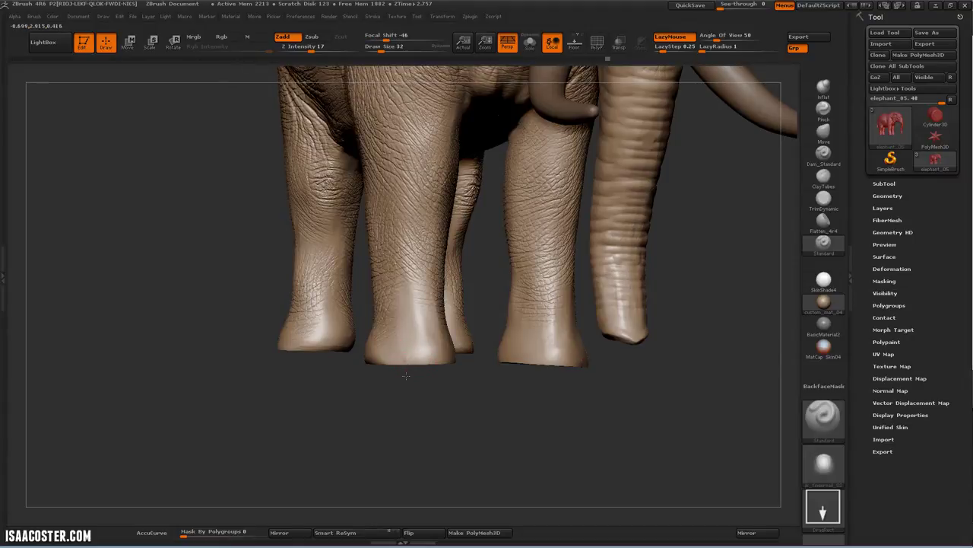
key("ctrl")
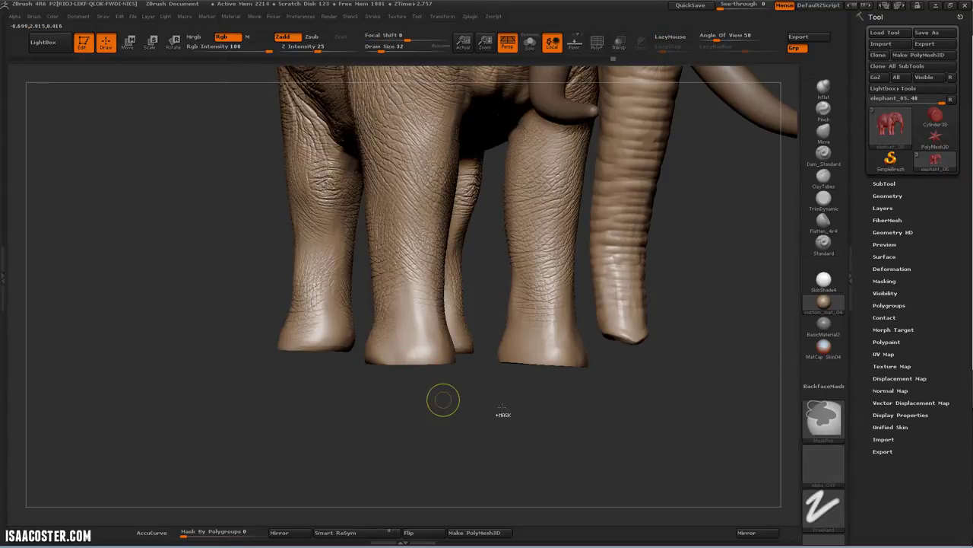
left_click(824, 508)
left_click(721, 485)
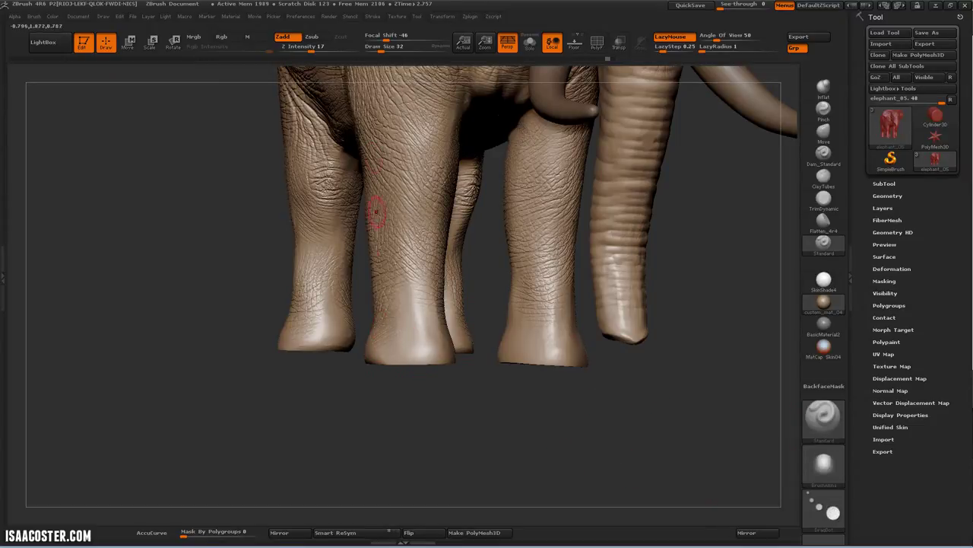
left_click_drag(314, 49, 323, 50)
key("ctrl")
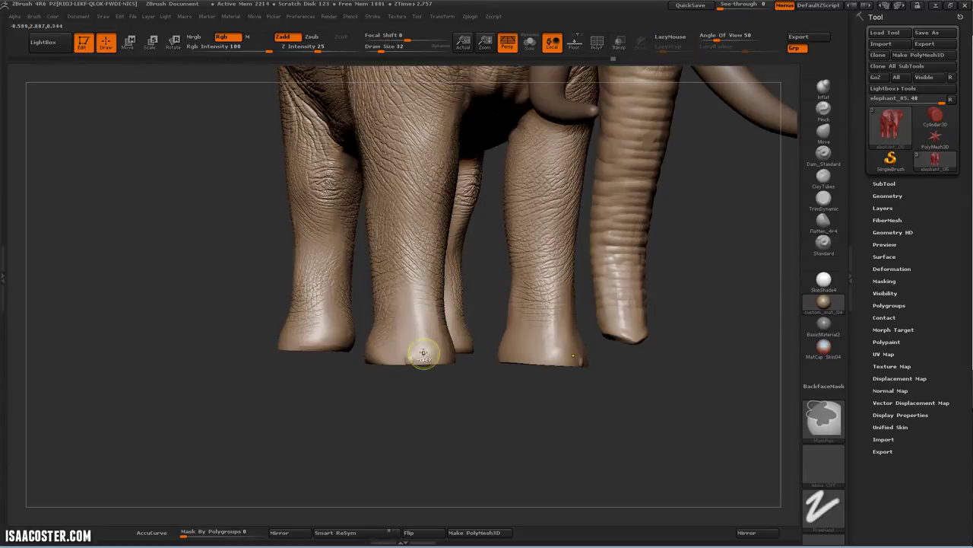
Turn off LazyMouse and undo a trial toenail stamp made on the front foot at draw size 62
key("s")
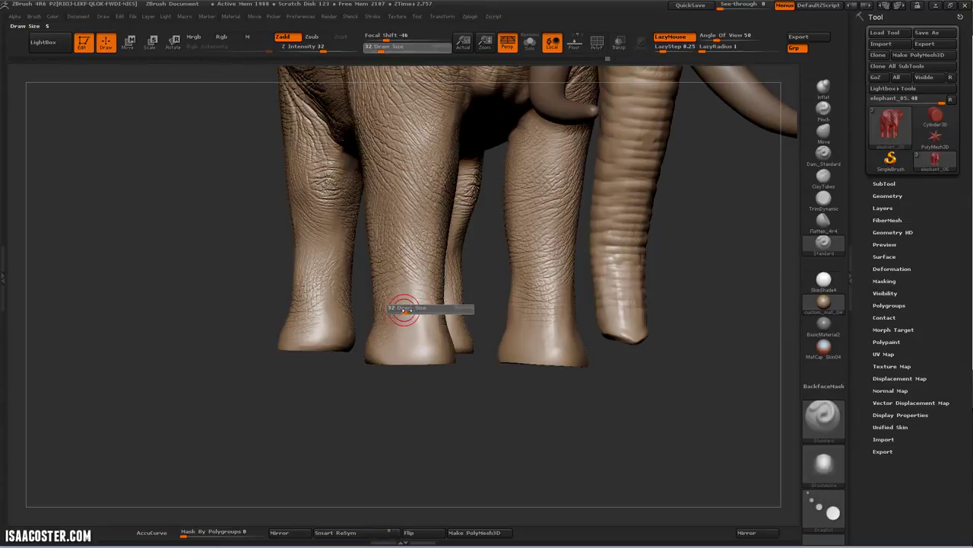
mouse_move(404, 309)
left_mouse_down()
mouse_move(428, 419)
mouse_move(425, 315)
mouse_move(427, 363)
left_mouse_up()
key("ctrl")
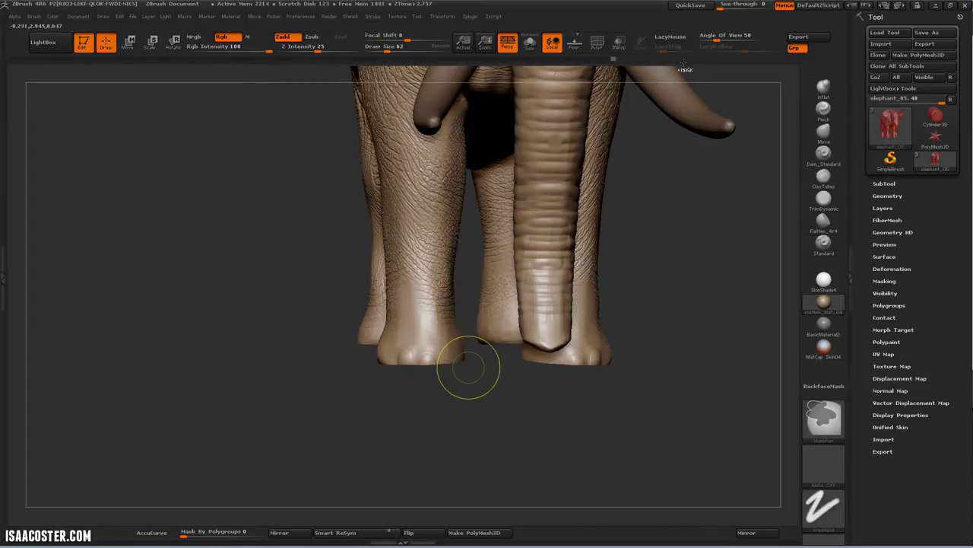
left_click(685, 40)
key("ctrl")
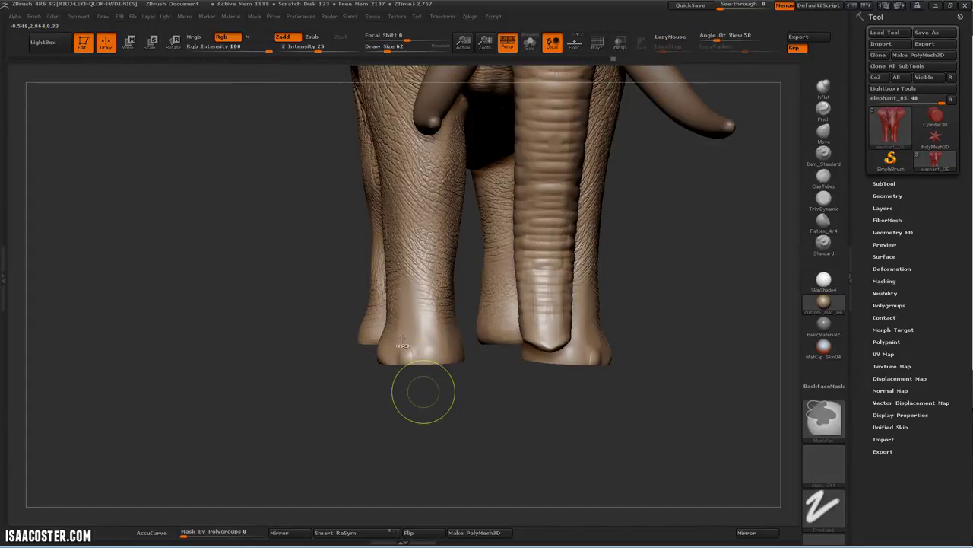
key("ctrl+z")
left_click_drag(425, 428, 494, 430)
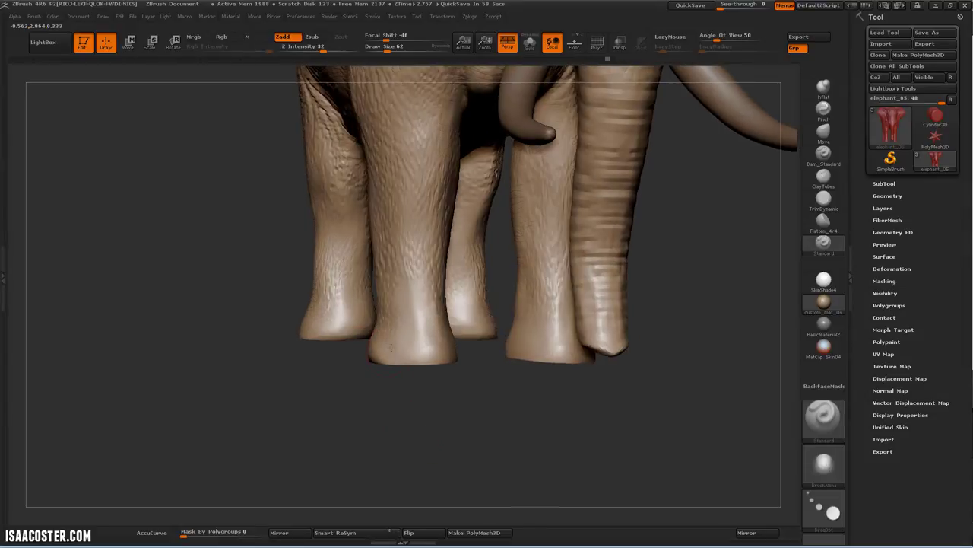
Try a toenail stamp on the front foot at draw size 47 and undo it
key("s")
left_click_drag(405, 317, 400, 316)
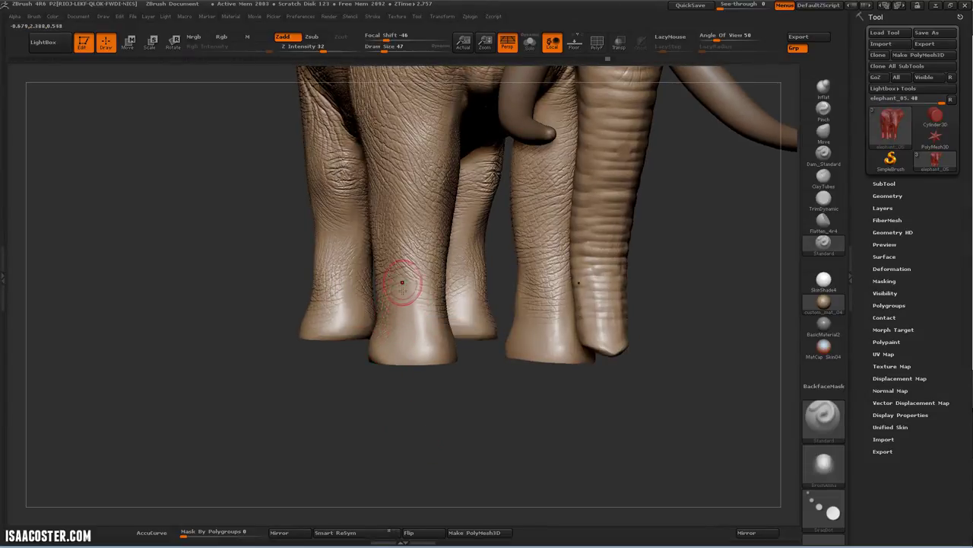
left_click_drag(402, 282, 404, 319)
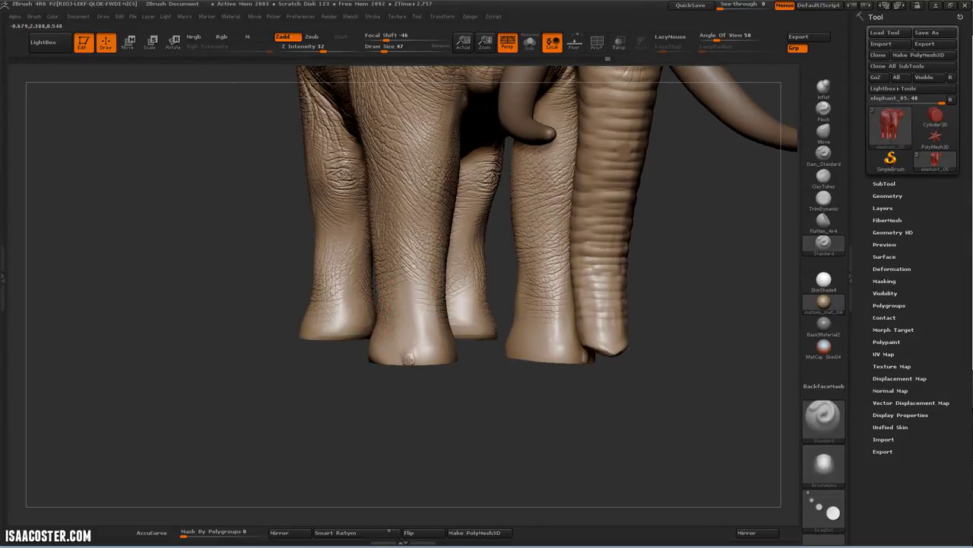
left_click_drag(409, 373, 406, 375)
key("ctrl+z")
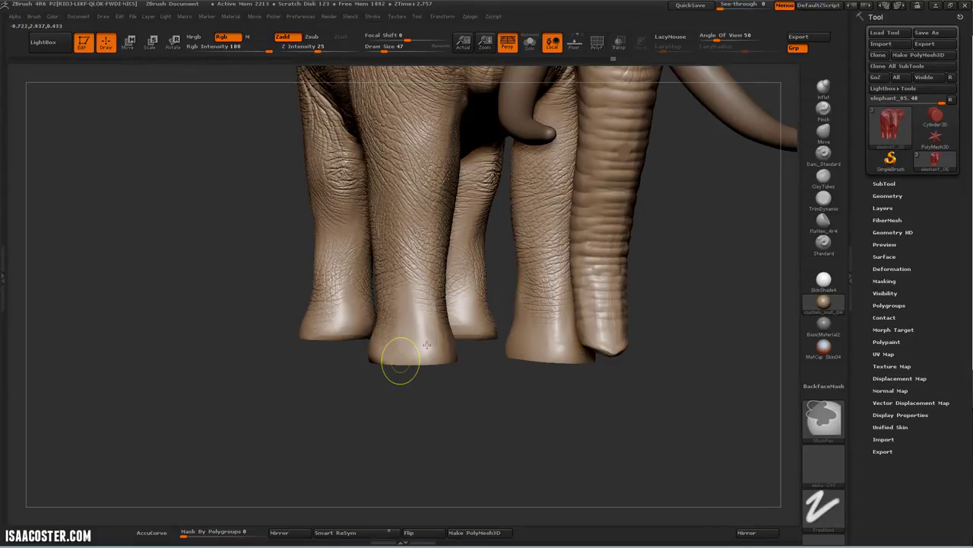
Stamp a row of toenails around the front foot with the Standard brush at draw size 72
key("b")
key("s")
key("t")
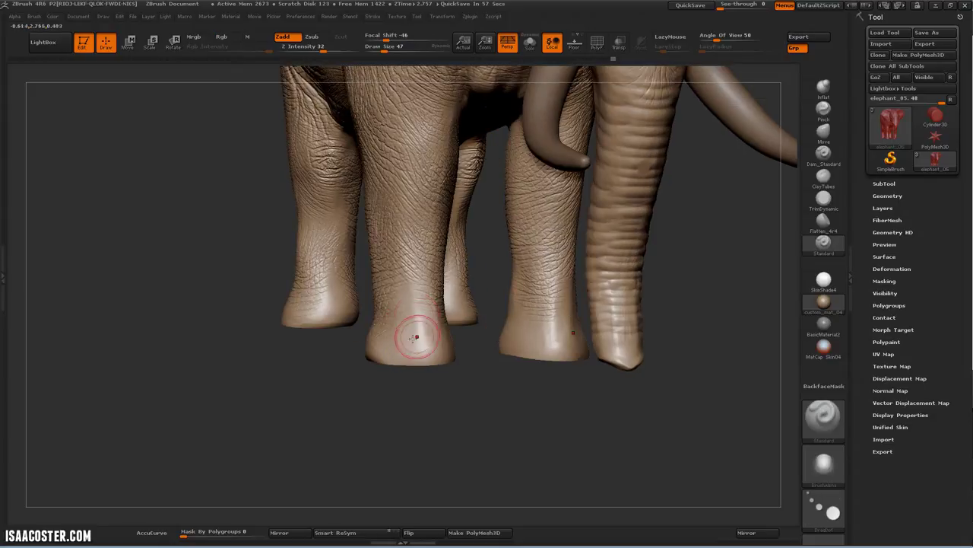
key("s")
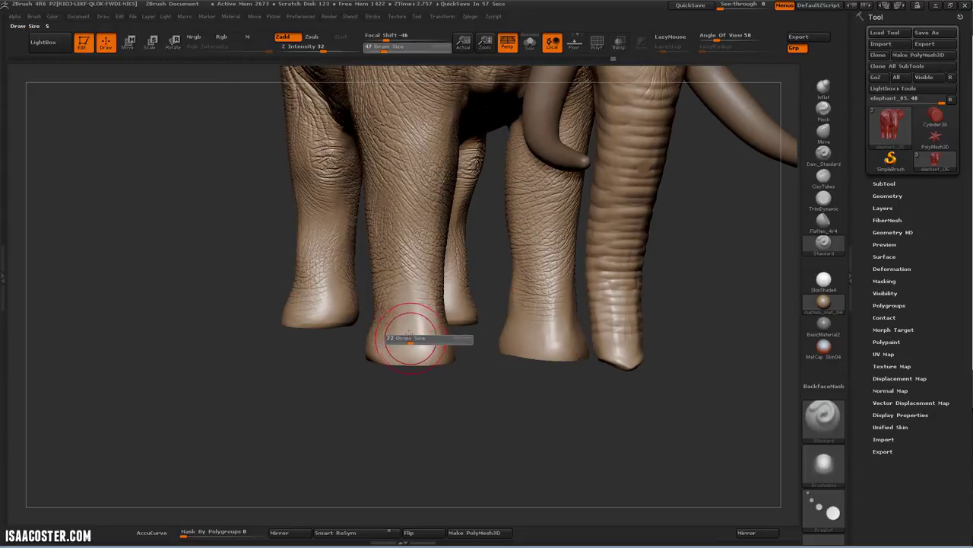
left_click_drag(404, 280, 407, 356)
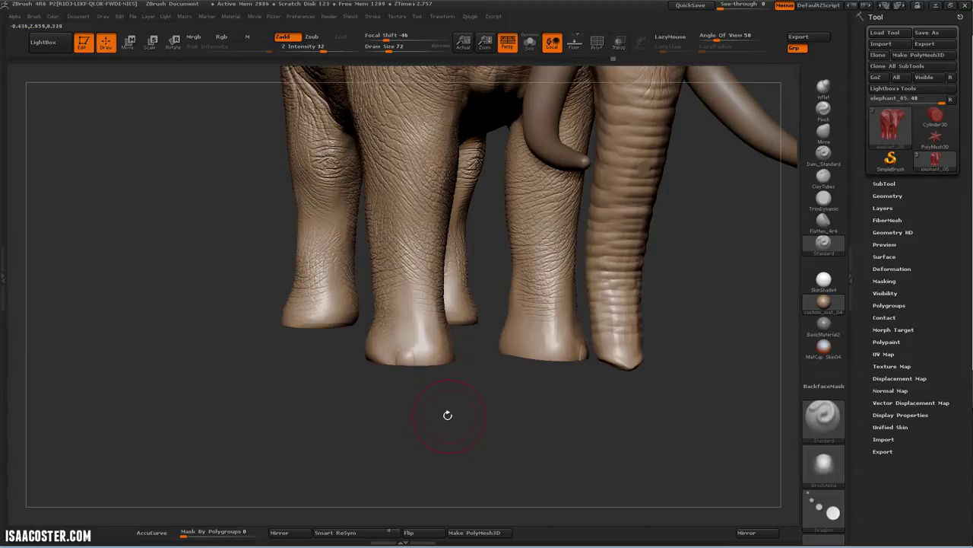
mouse_move(446, 413)
left_mouse_down()
mouse_move(429, 322)
mouse_move(428, 357)
mouse_move(380, 402)
left_mouse_up()
mouse_move(452, 314)
left_mouse_down()
mouse_move(442, 318)
mouse_move(447, 347)
left_mouse_up()
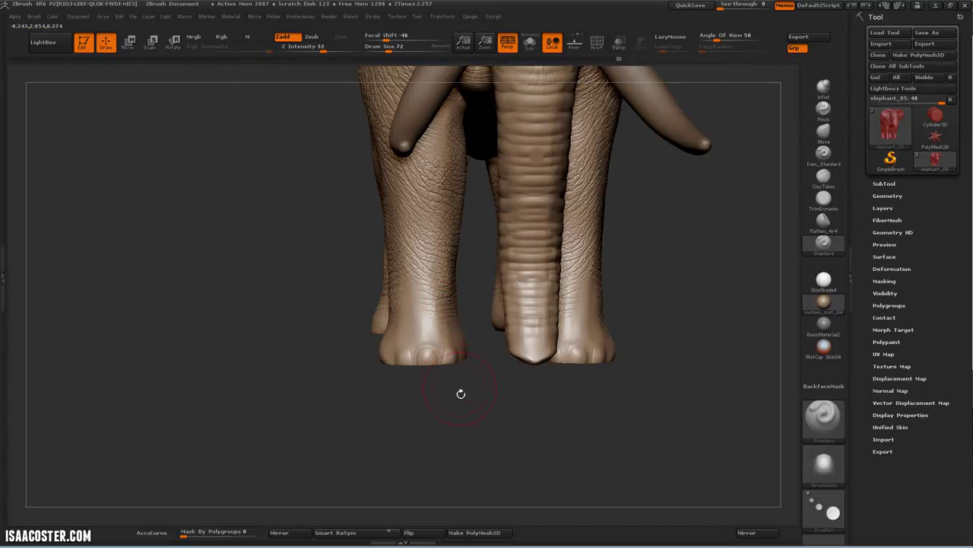
left_click_drag(461, 393, 446, 375)
key("ctrl")
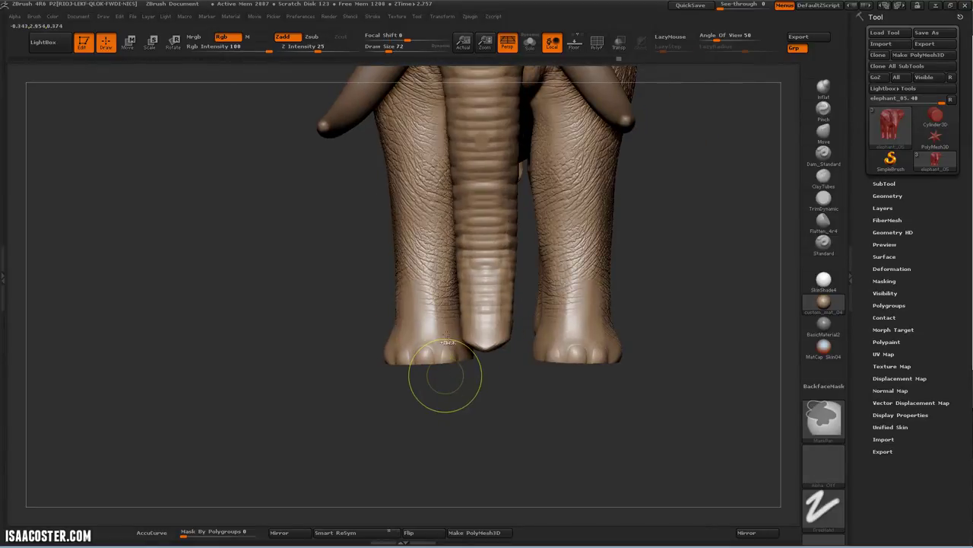
left_click_drag(443, 303, 452, 357)
left_click_drag(488, 427, 422, 407)
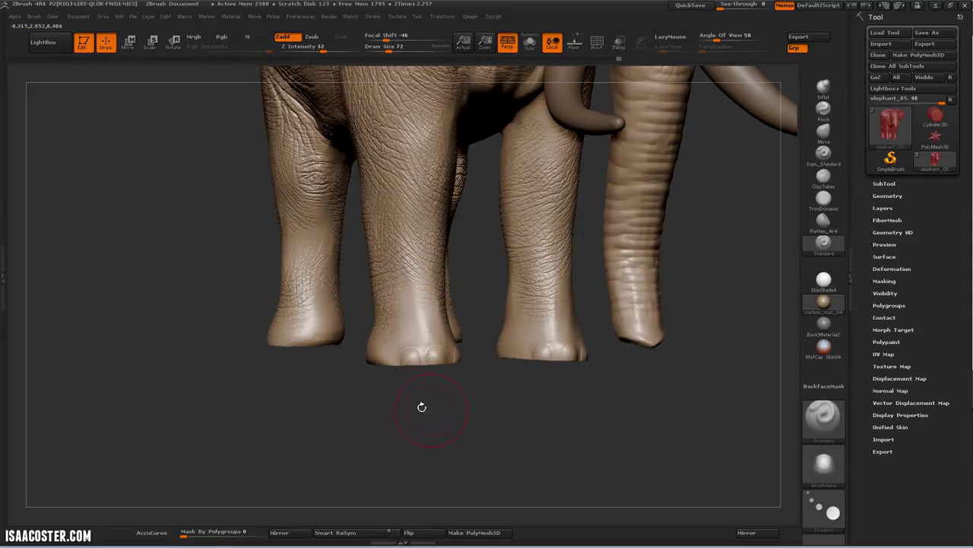
Stamp toenails on the front of the hind foot at draw size 89, redoing the misplaced stamps
mouse_move(320, 376)
left_mouse_down()
mouse_move(314, 361)
mouse_move(330, 369)
mouse_move(277, 397)
mouse_move(227, 374)
left_mouse_up()
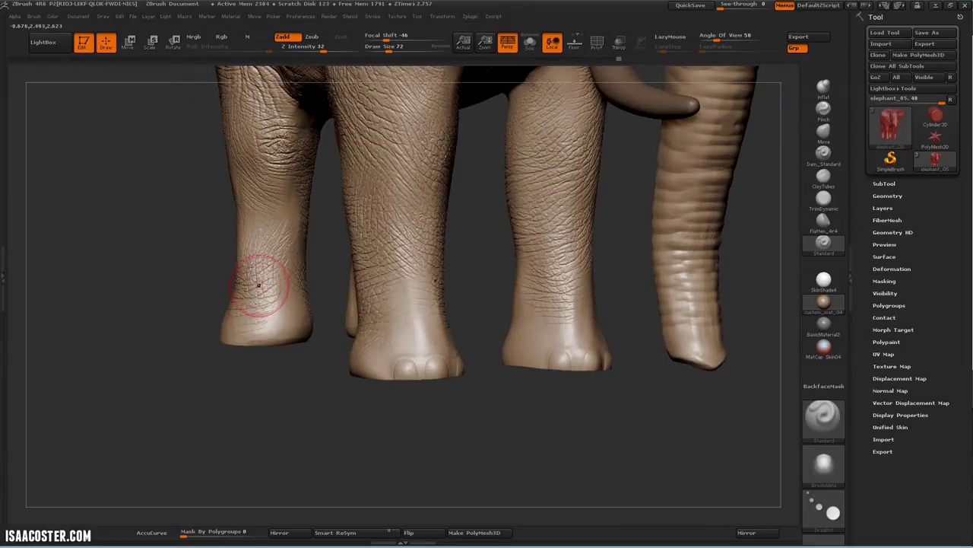
left_click_drag(261, 274, 263, 314)
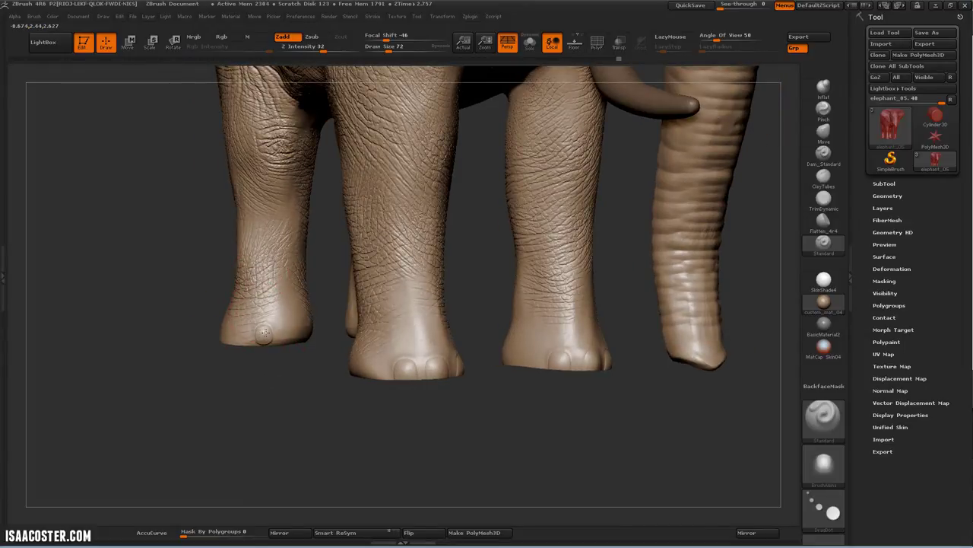
key("ctrl")
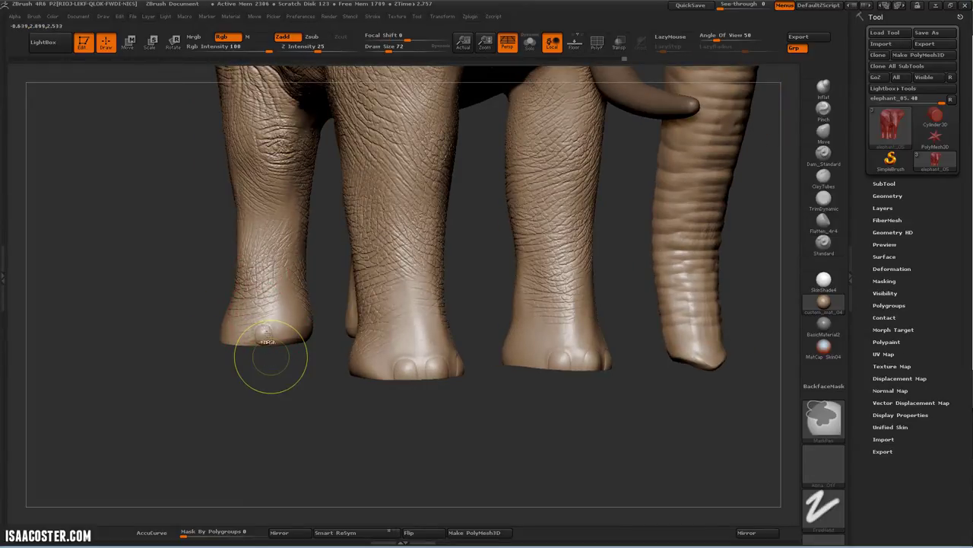
key("ctrl+z")
mouse_move(261, 274)
left_mouse_down()
mouse_move(263, 335)
mouse_move(285, 277)
mouse_move(285, 311)
left_mouse_up()
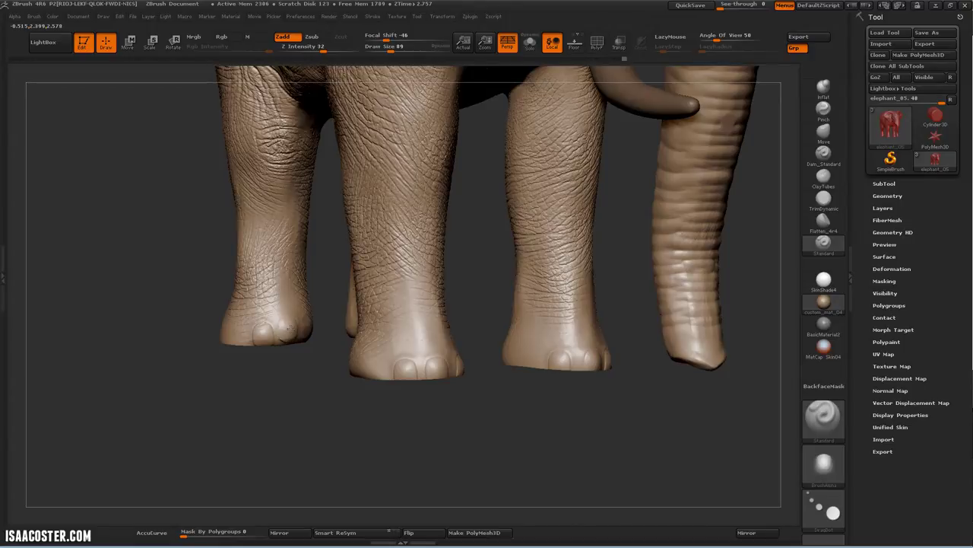
left_click_drag(310, 386, 271, 333)
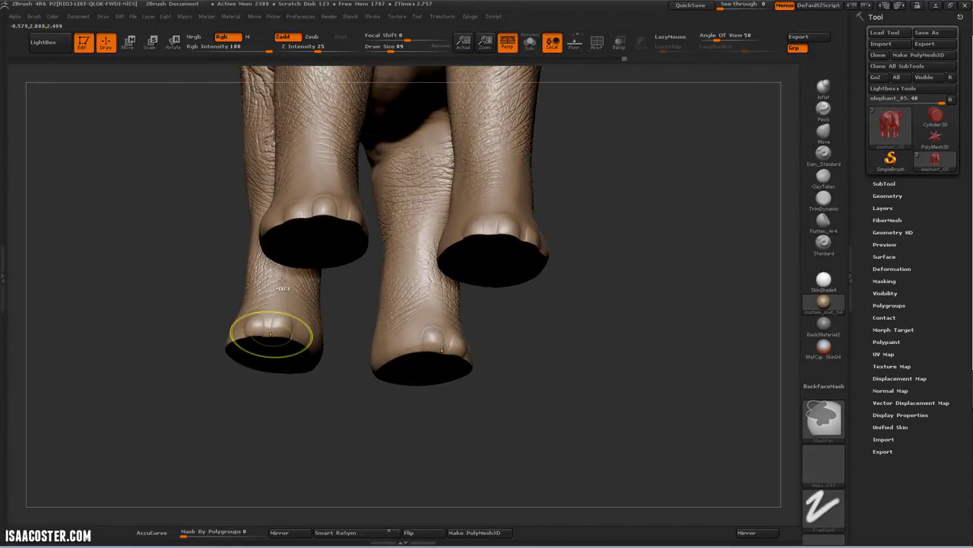
key("ctrl+z")
left_click_drag(282, 281, 286, 320)
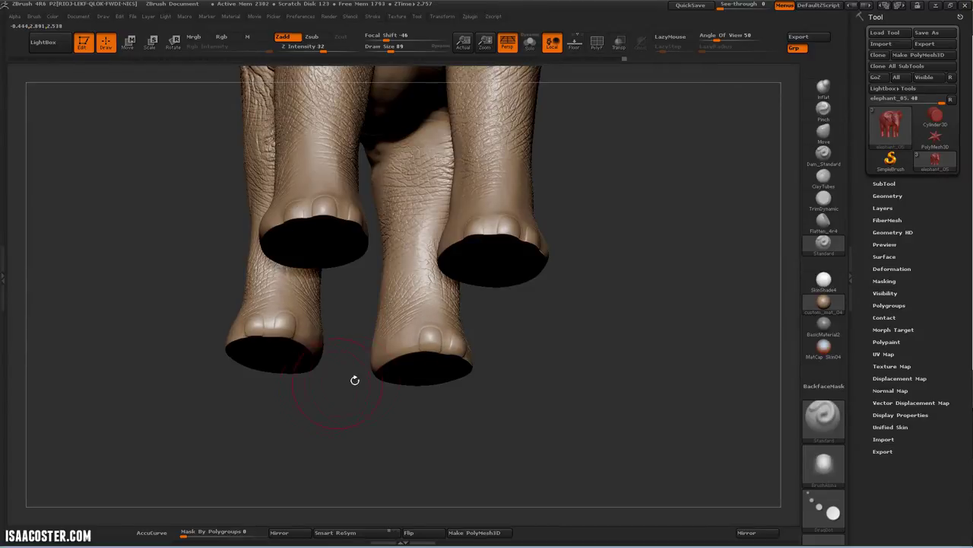
left_click_drag(402, 395, 447, 375)
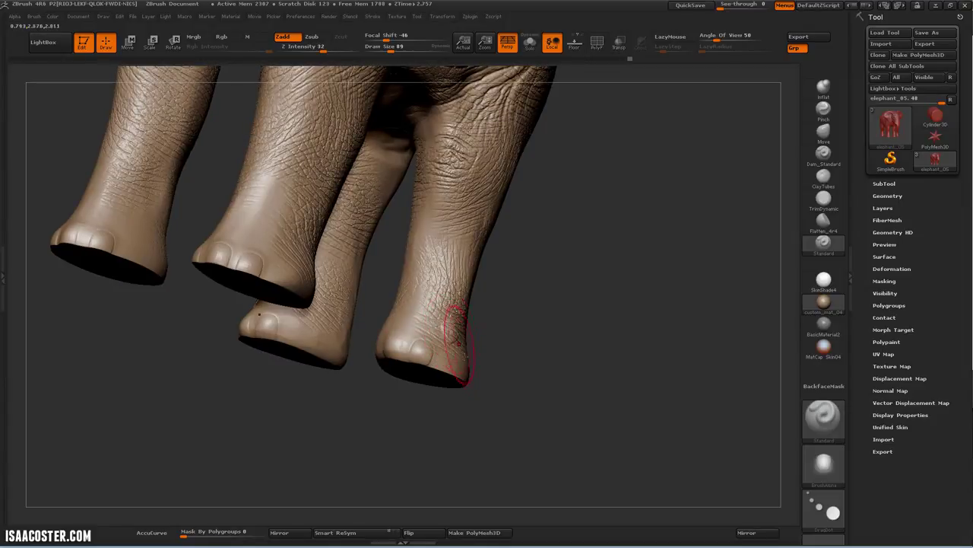
Add the outer toenail to the hind foot, trying draw size 68 and restamping it at 89
key("ctrl")
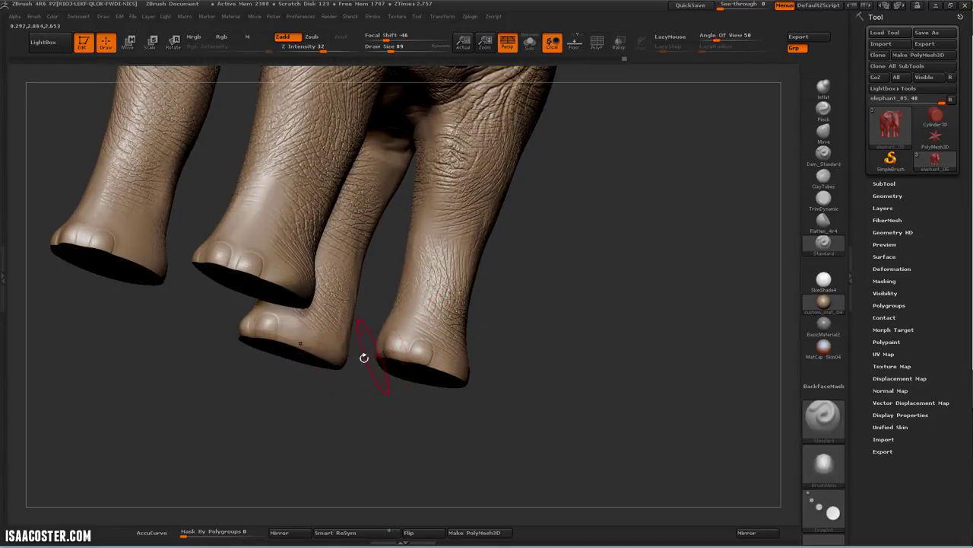
key("s")
left_click_drag(439, 322, 436, 323)
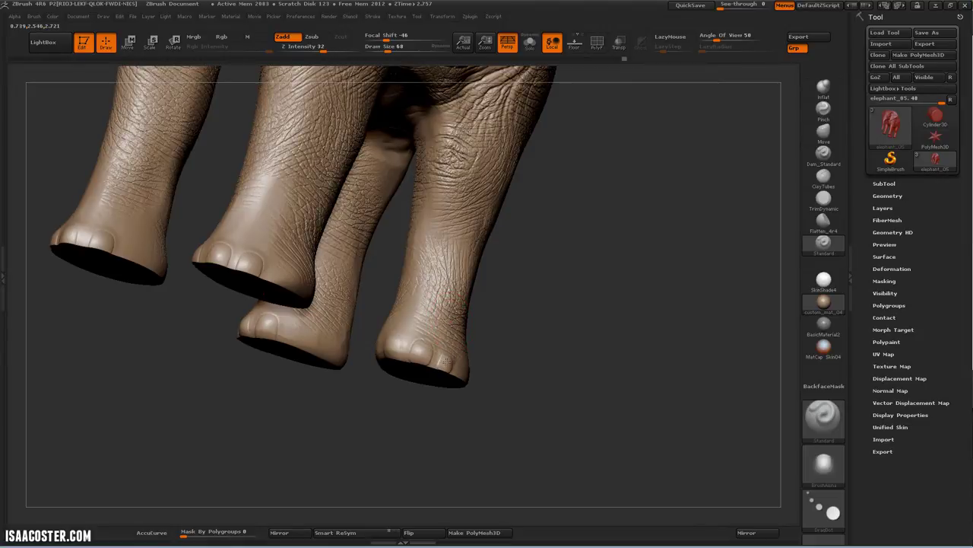
mouse_move(474, 360)
left_mouse_down()
mouse_move(449, 417)
mouse_move(457, 398)
left_mouse_up()
key("ctrl")
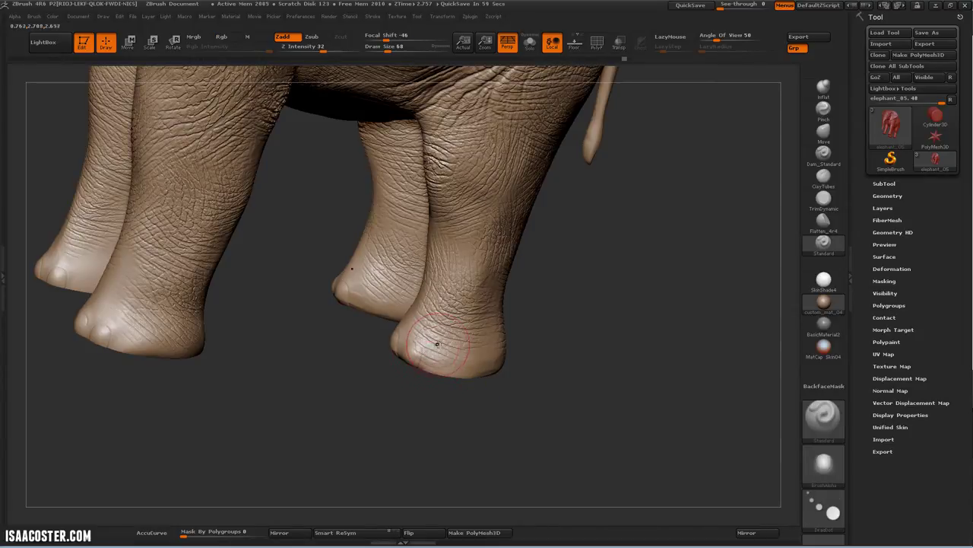
key("s")
left_click_drag(438, 344, 442, 341)
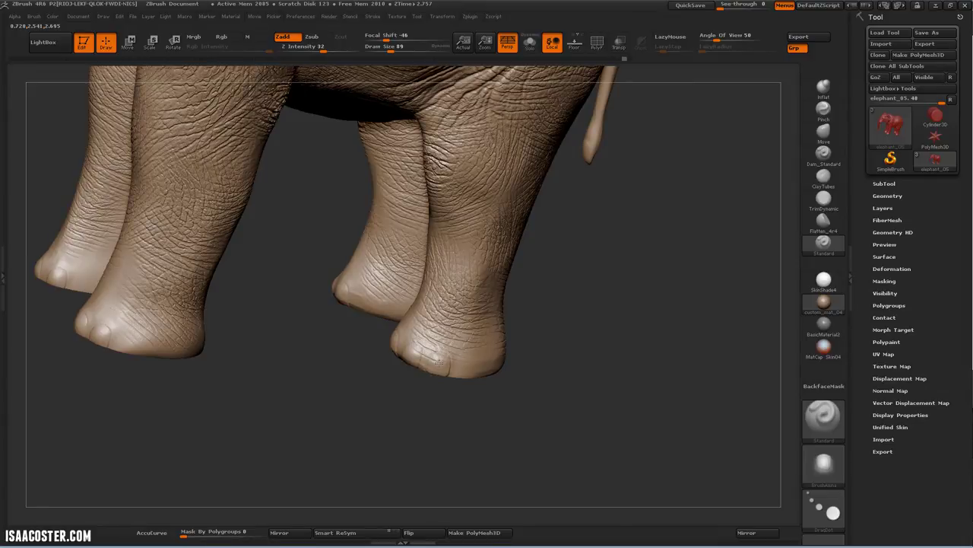
Flatten the surface of the hind foot's toenails with the Flatten brush at draw size 22
left_click(824, 220)
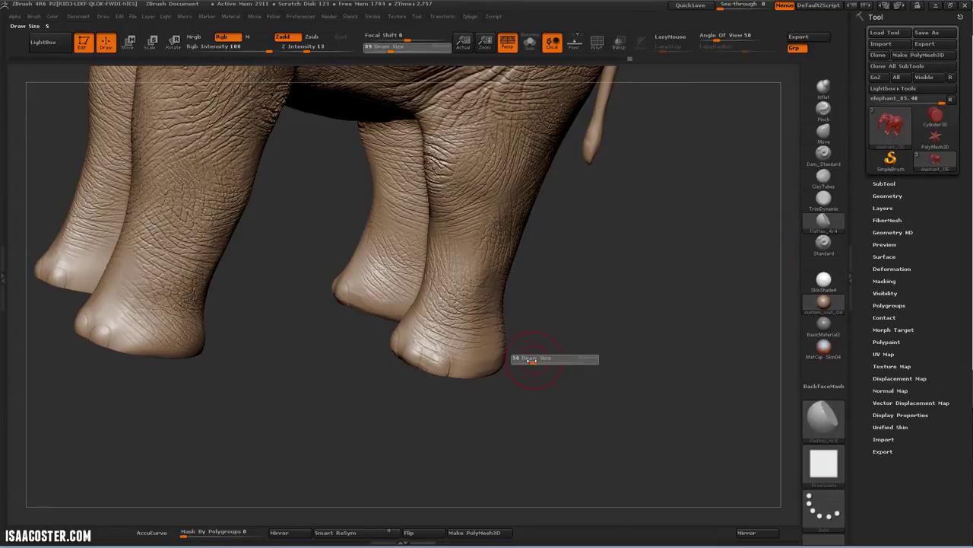
left_click_drag(463, 405, 423, 408, "alt")
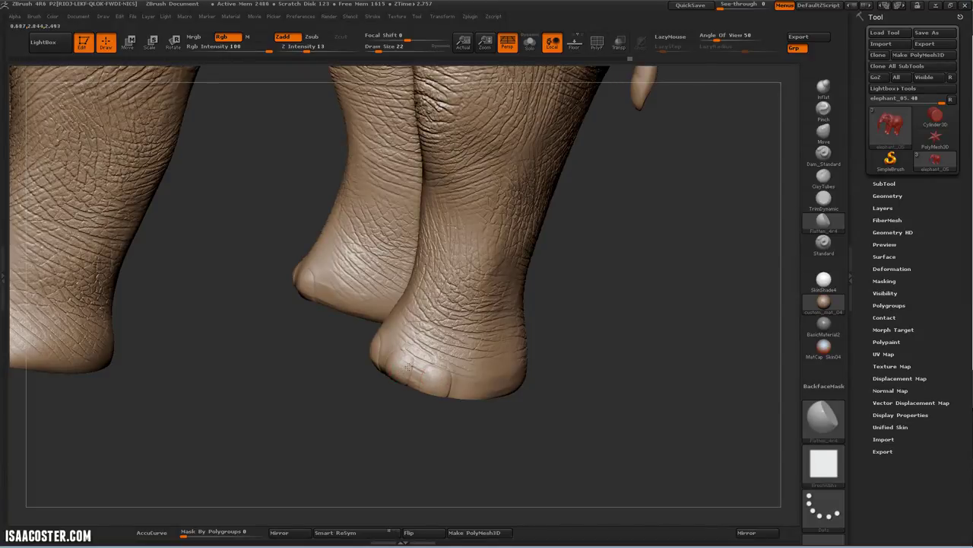
mouse_move(407, 363)
left_mouse_down()
mouse_move(380, 413)
mouse_move(406, 369)
mouse_move(449, 349)
left_mouse_up()
Reshape the hind foot's toenails with the Move brush at draw sizes 56 and 37
left_click(823, 132)
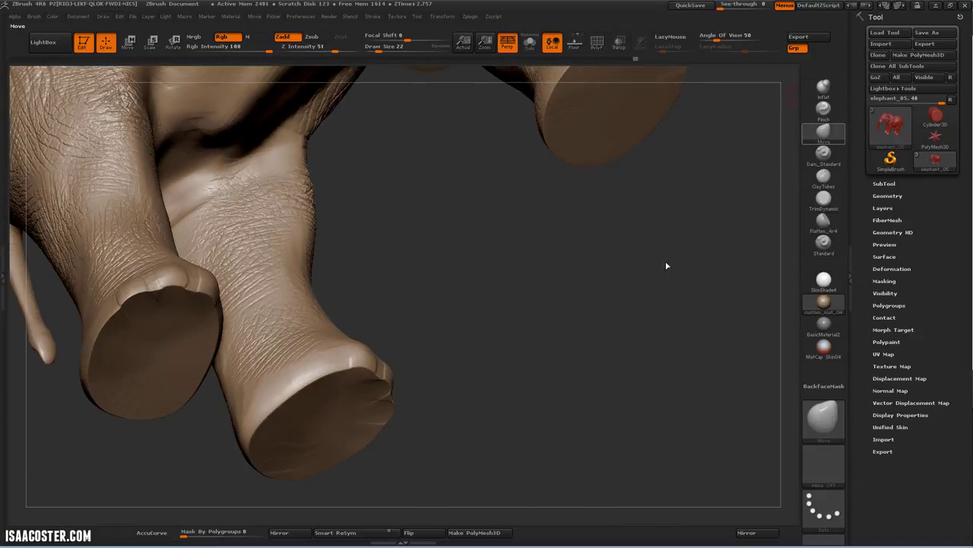
left_click_drag(663, 266, 468, 308)
key("s")
left_click_drag(366, 356, 372, 356)
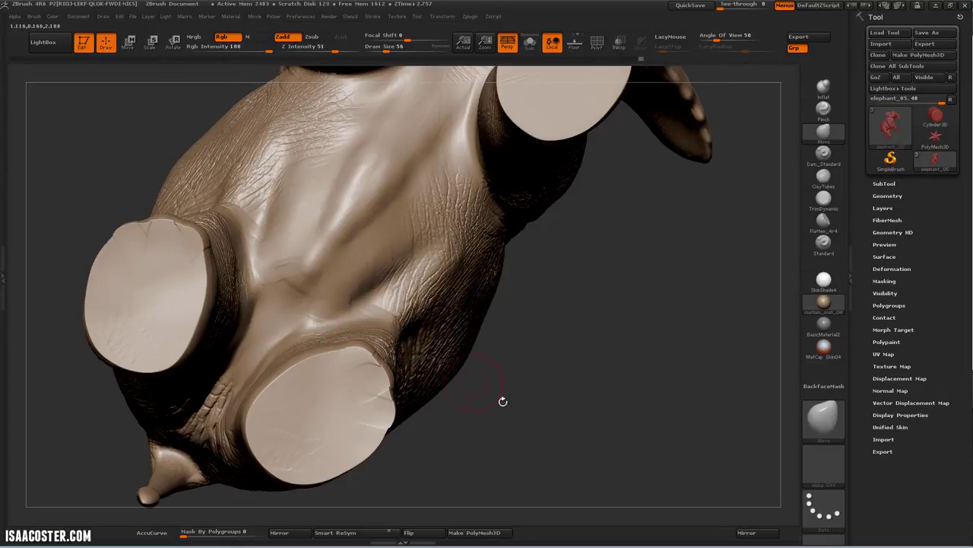
mouse_move(505, 400)
left_mouse_down()
mouse_move(457, 428)
mouse_move(362, 342)
left_mouse_up()
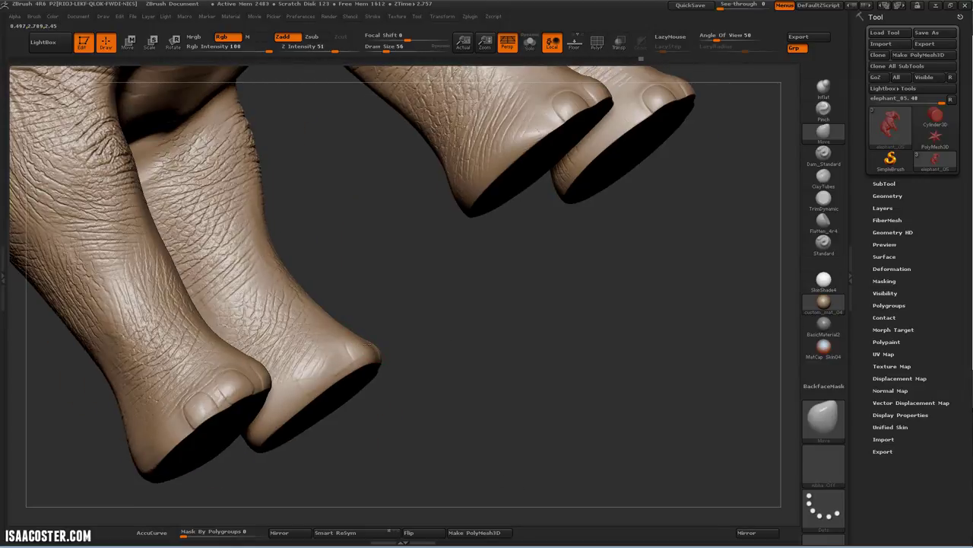
left_click_drag(412, 401, 403, 464)
key("s")
left_click_drag(220, 453, 216, 453)
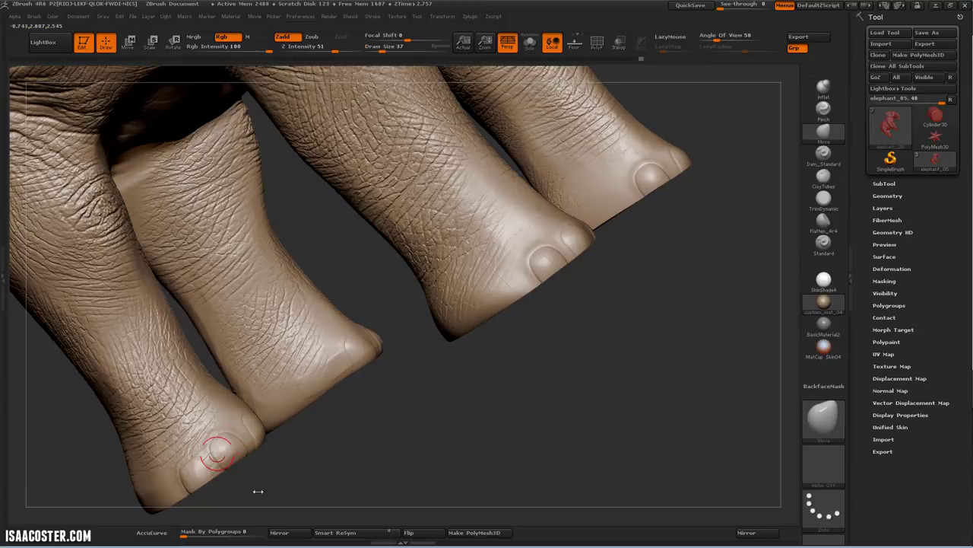
Puff up the skin around the hind and front feet's toenails with the Inflat brush at draw sizes 15 and 20
left_click(824, 109)
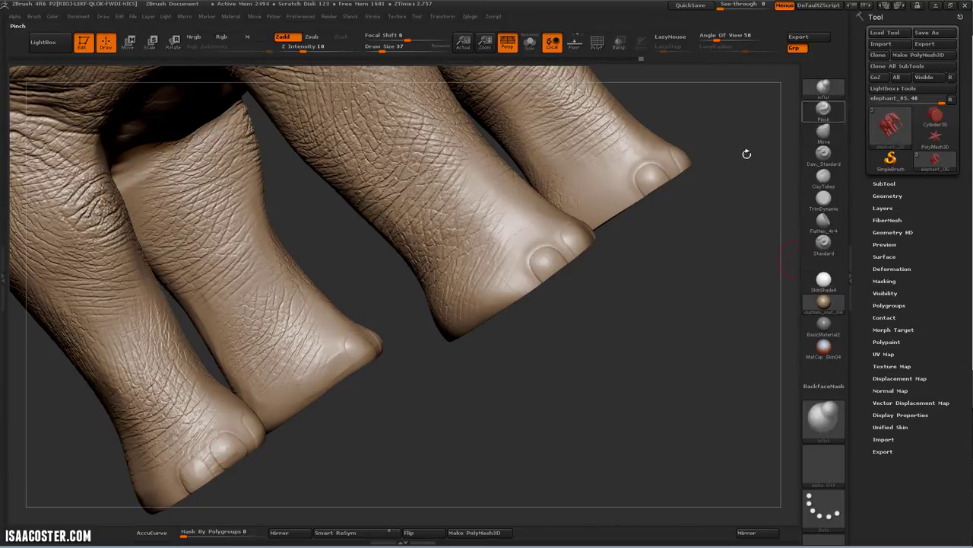
key("s")
mouse_move(179, 478)
left_mouse_down()
mouse_move(168, 478)
mouse_move(184, 493)
left_mouse_up()
key("s")
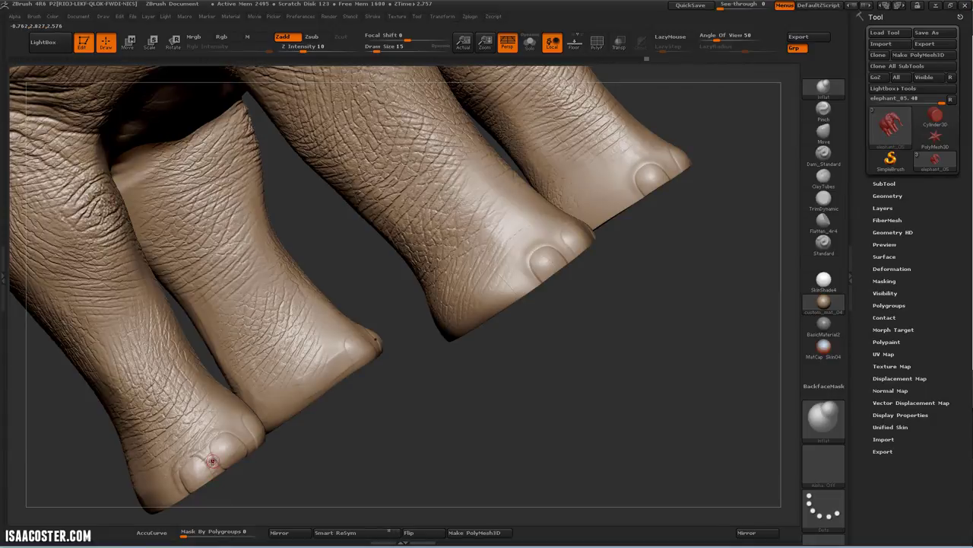
left_click_drag(283, 489, 250, 438)
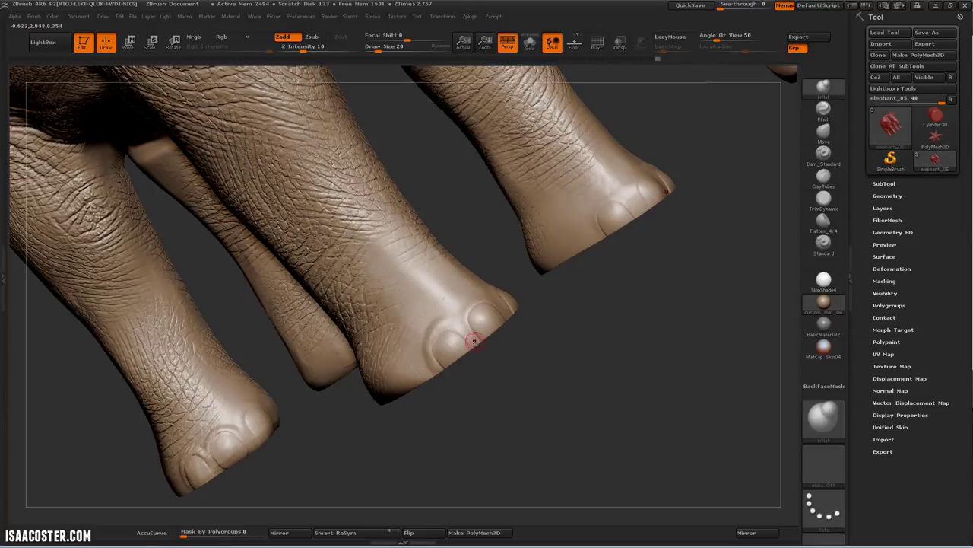
left_click_drag(539, 347, 508, 311)
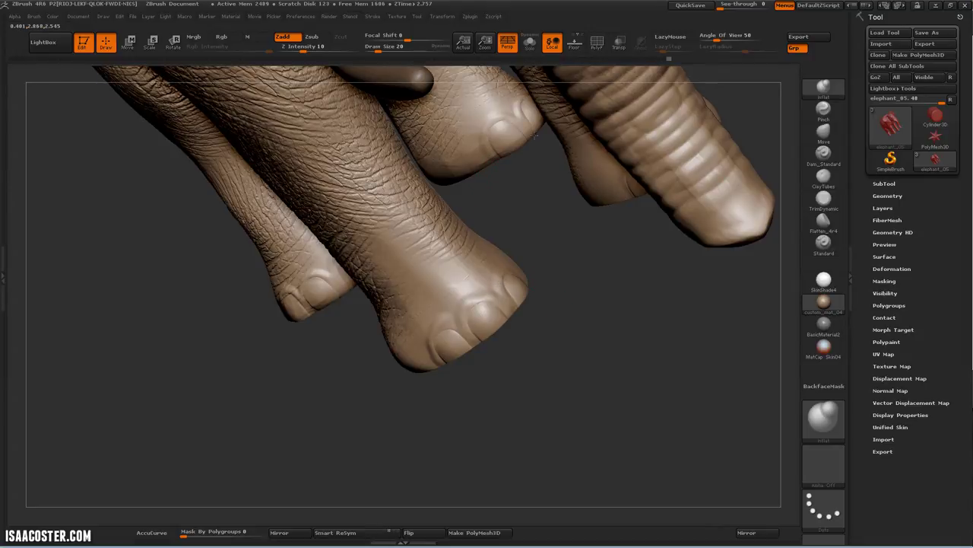
Add wrinkles above the front foot's toenails using the Standard brush with the wrinkles alpha, draw size 122 and Z Intensity 12
left_click(823, 242)
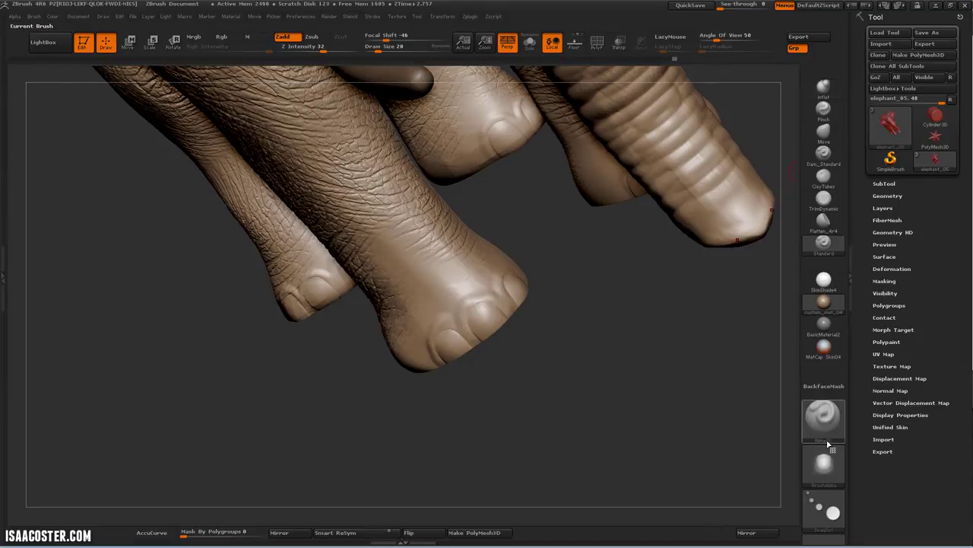
left_click(824, 416)
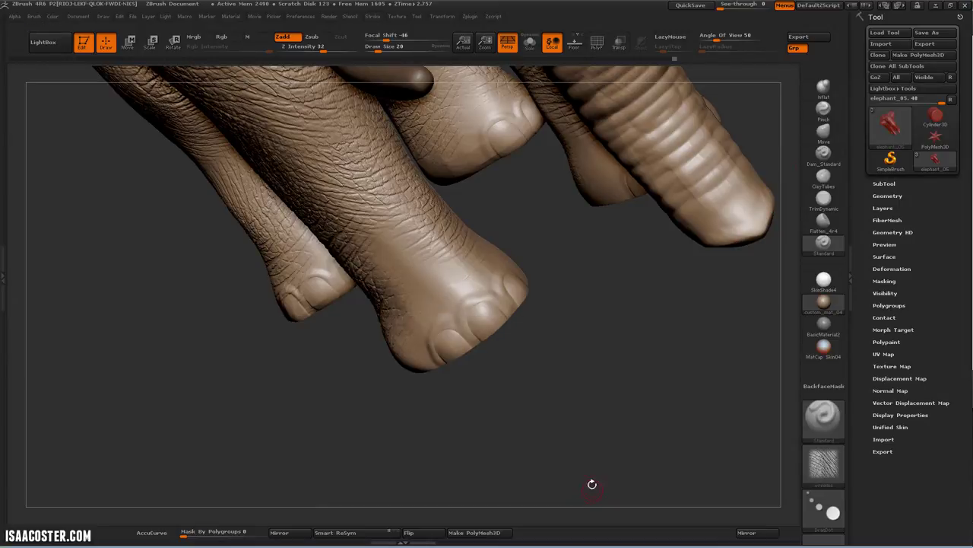
left_click(591, 493)
key("s")
left_click_drag(446, 272, 450, 271)
left_click_drag(321, 47, 306, 46)
left_click_drag(428, 276, 432, 294)
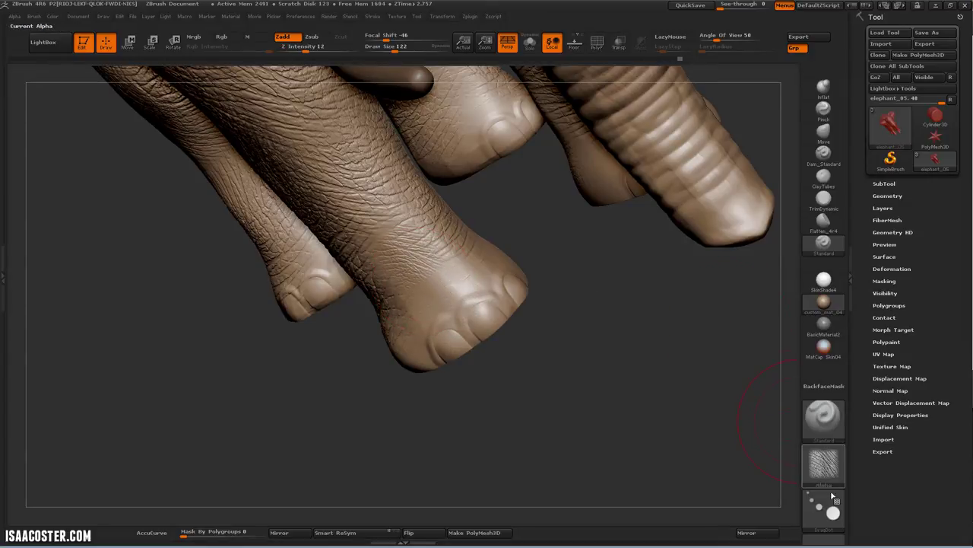
Switch the stroke to DragRect and stamp wrinkles over the smooth skin of the front feet
left_click(832, 510)
left_click(543, 487)
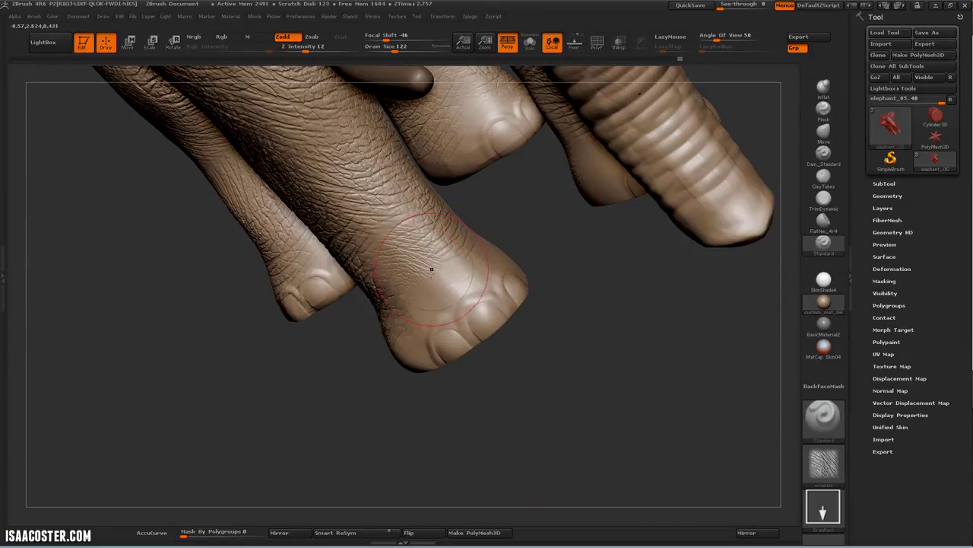
left_click_drag(436, 285, 462, 316)
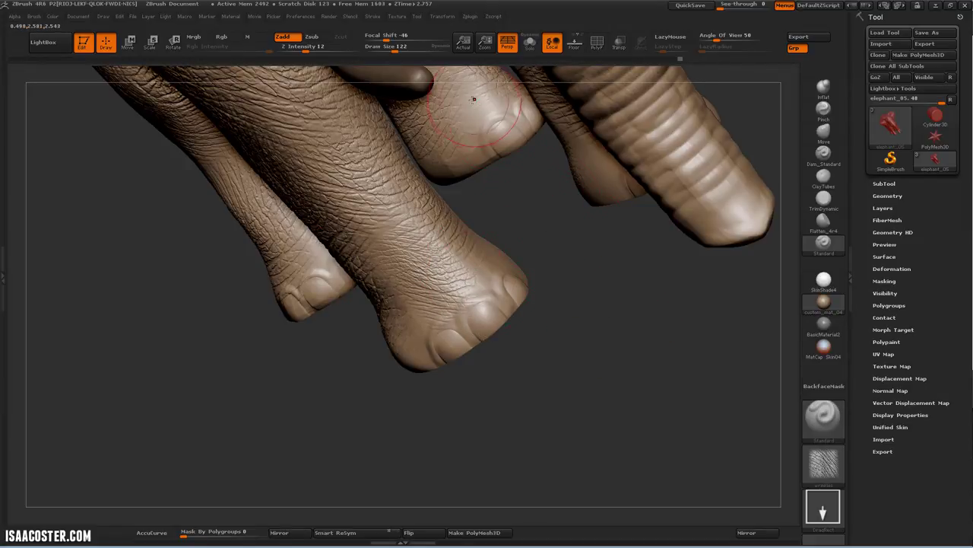
left_click_drag(501, 132, 479, 107)
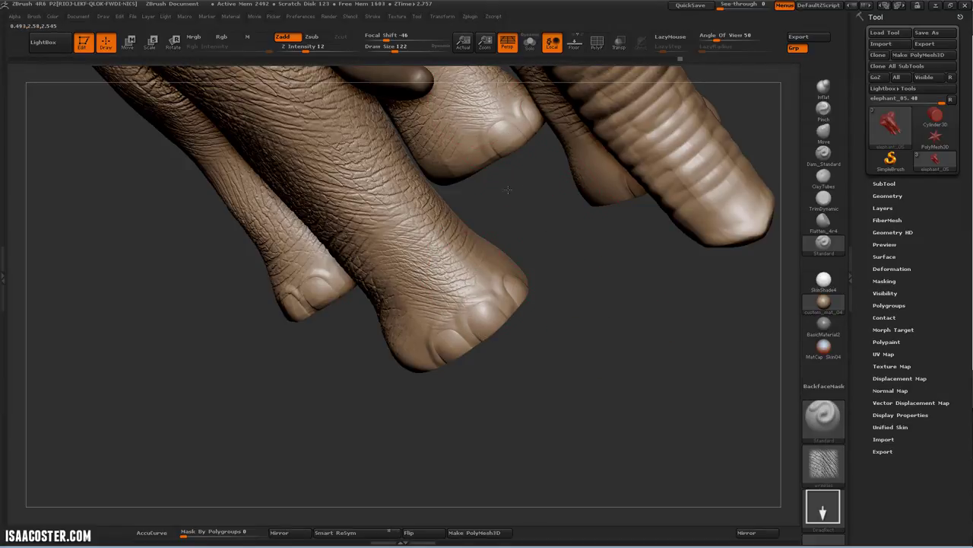
left_click_drag(347, 406, 431, 343)
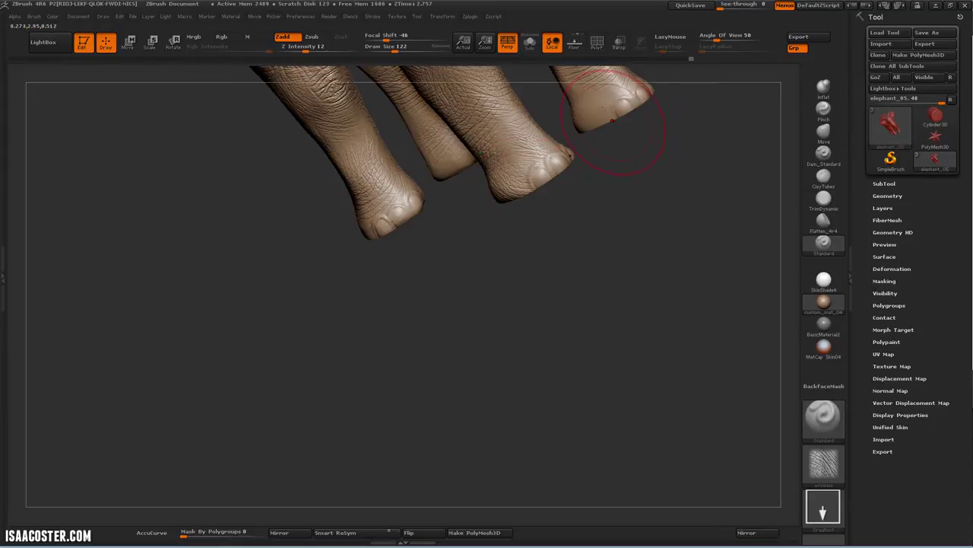
Trim the front toenails with the TrimDynamic brush, undoing the stroke at draw size 42 and reworking them at 28
mouse_move(620, 170)
left_mouse_down()
mouse_move(540, 332)
mouse_move(513, 353)
mouse_move(540, 399)
left_mouse_up()
key("s")
left_click(825, 200)
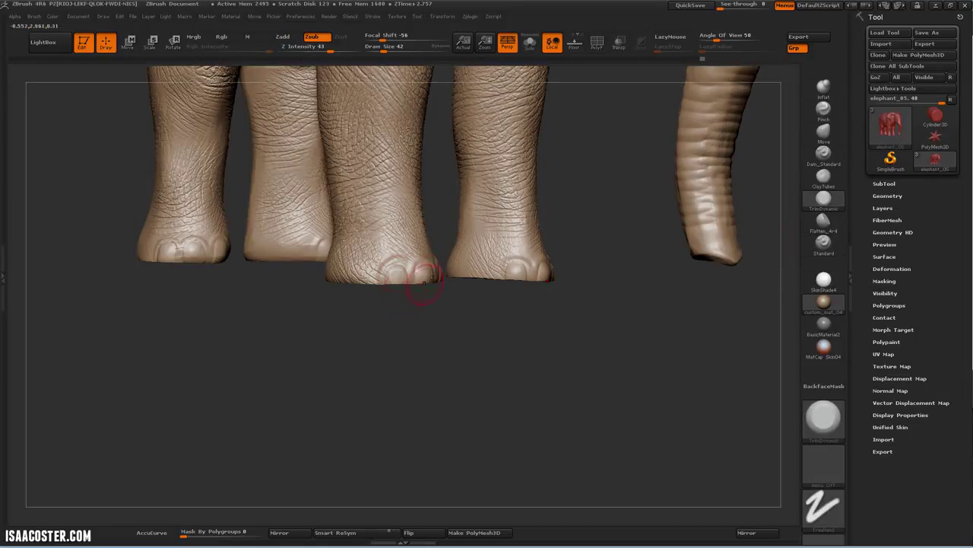
left_click_drag(469, 328, 439, 340)
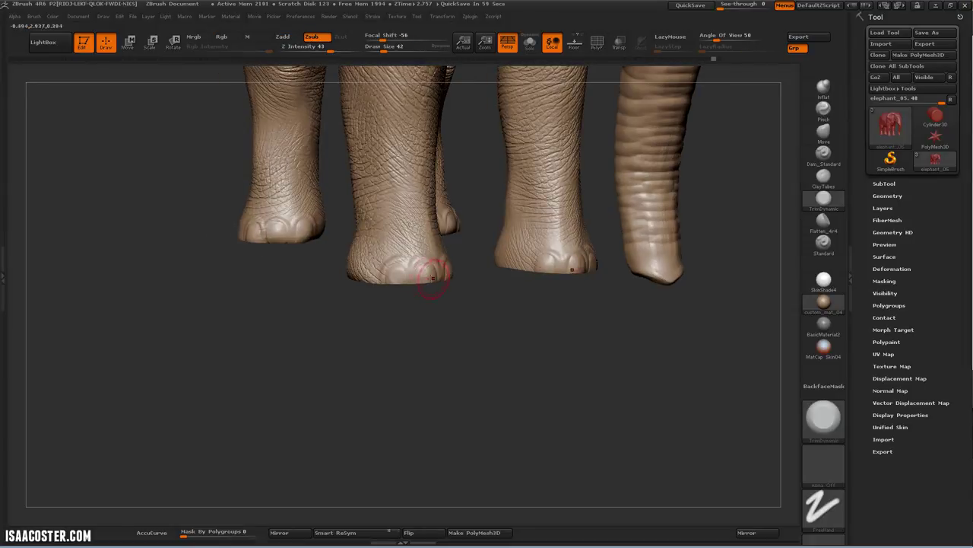
key("ctrl+z")
key("s")
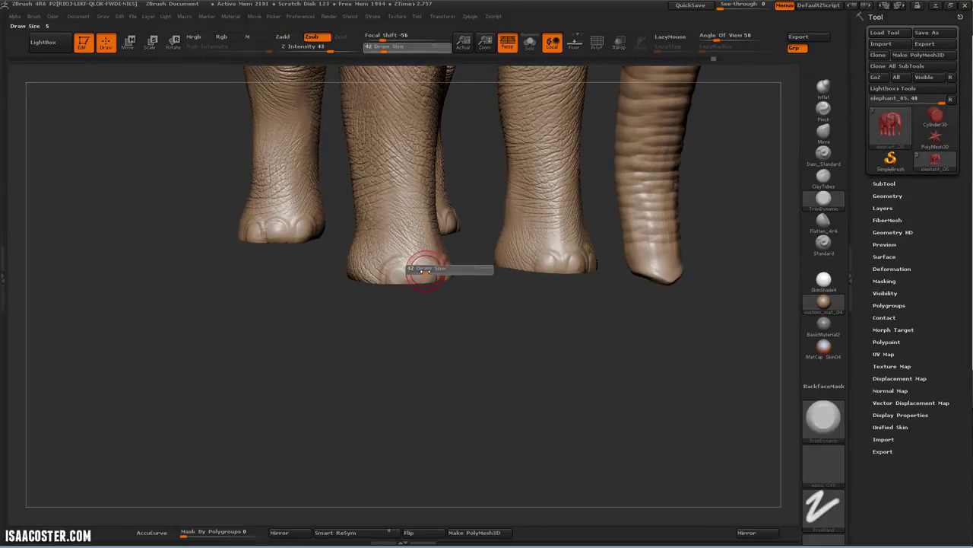
left_click_drag(423, 267, 430, 274)
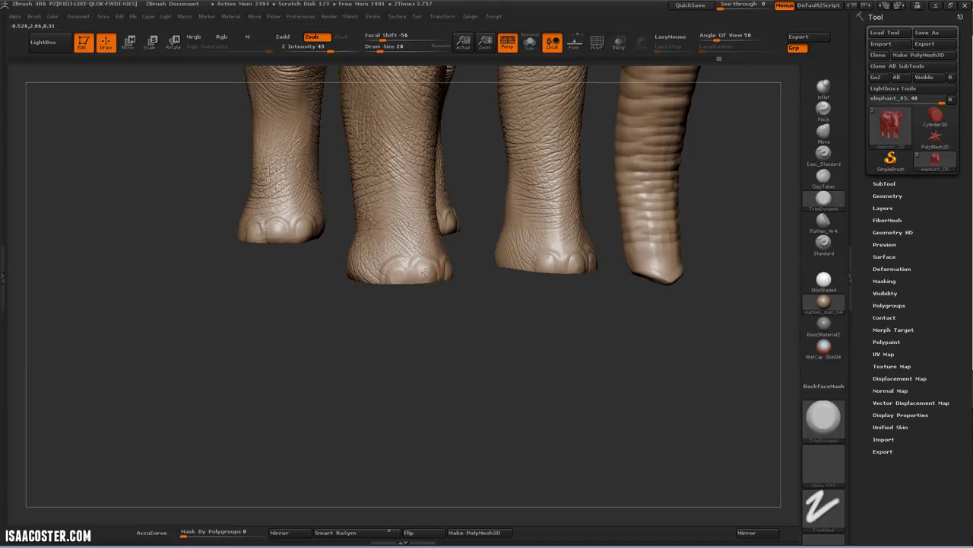
left_click_drag(454, 320, 389, 316)
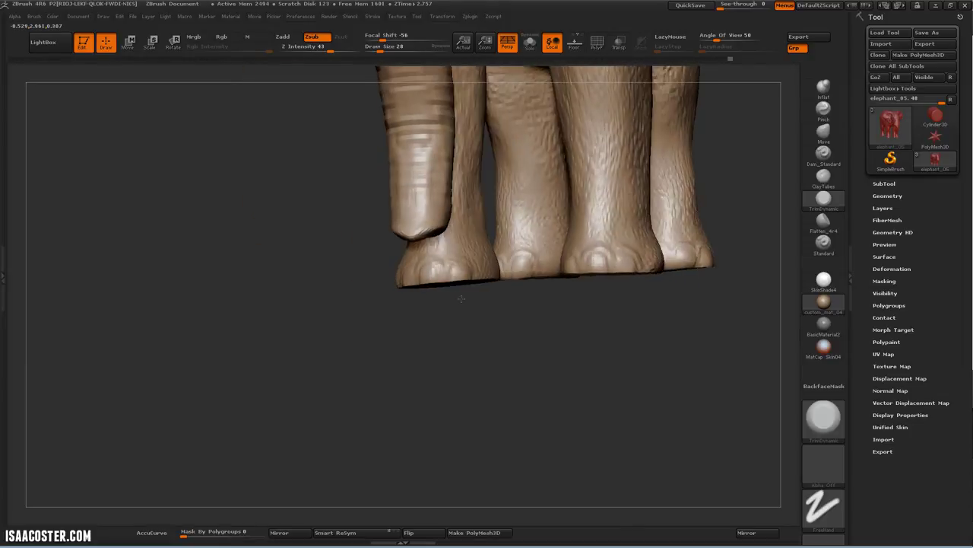
left_click_drag(454, 336, 407, 342)
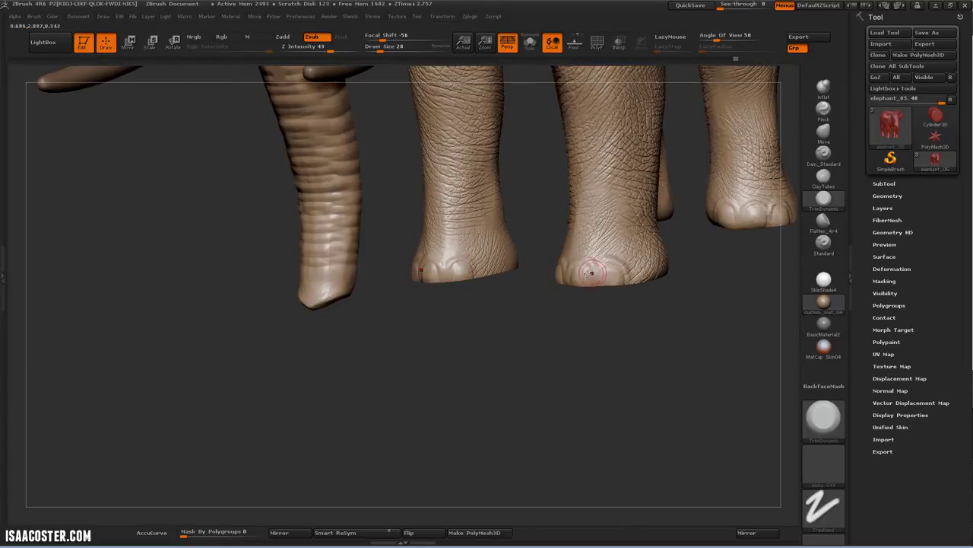
left_click_drag(757, 236, 718, 357)
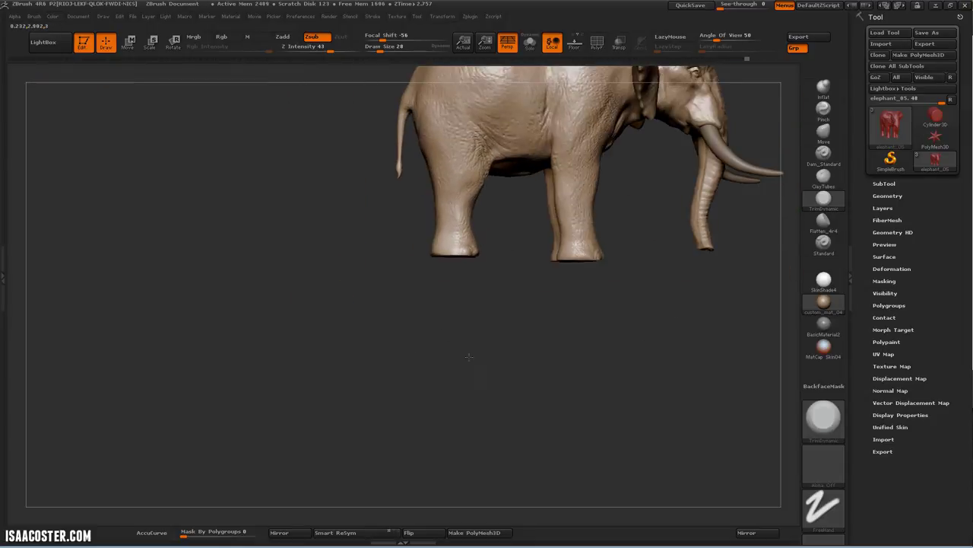
Frame the whole elephant and trim the hind foot's toenails with TrimDynamic at draw size 17
left_click_drag(470, 357, 411, 338)
left_click_drag(411, 338, 645, 181, "alt")
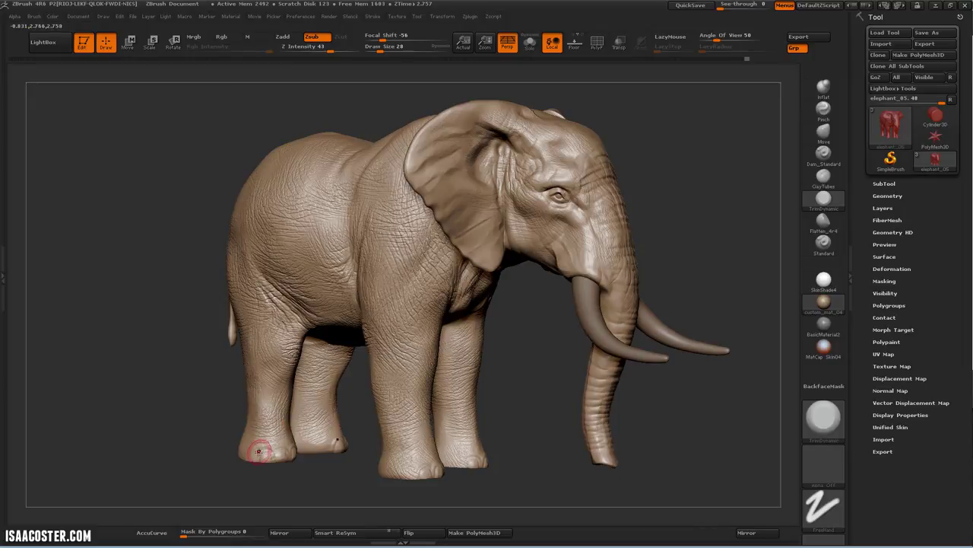
key("[")
left_click_drag(260, 450, 258, 454)
left_click_drag(521, 383, 606, 268)
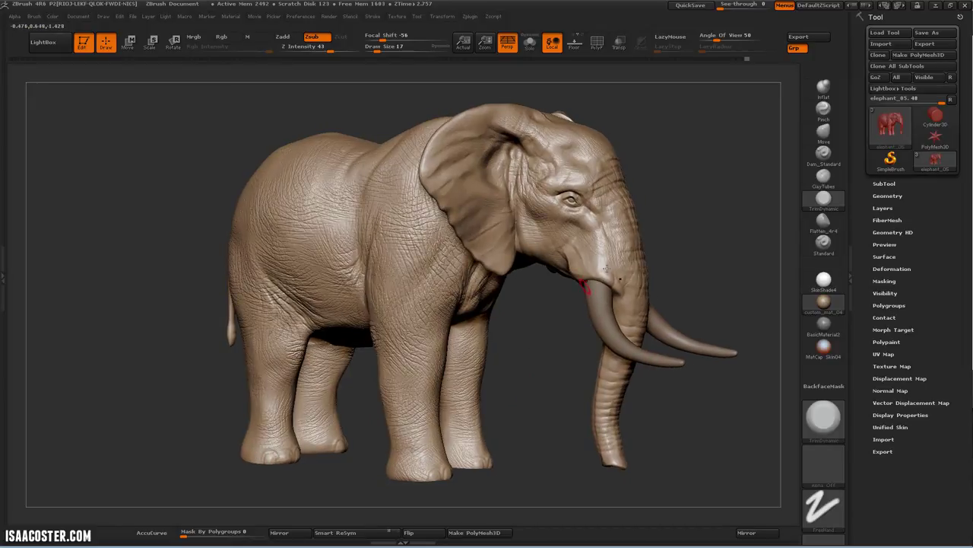
left_click_drag(692, 216, 808, 109)
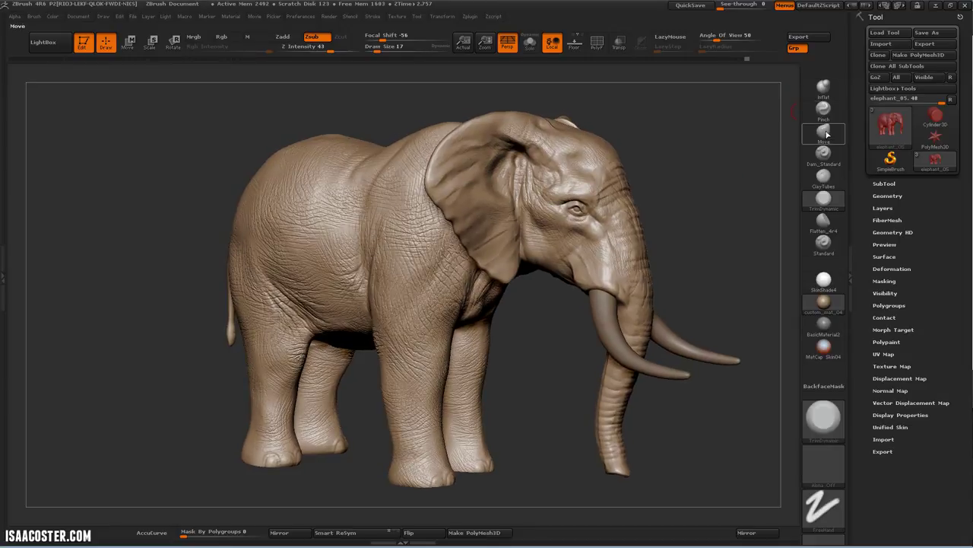
Try the Pinch brush on the shoulder at draw size 72
left_click(827, 115)
left_click(828, 110)
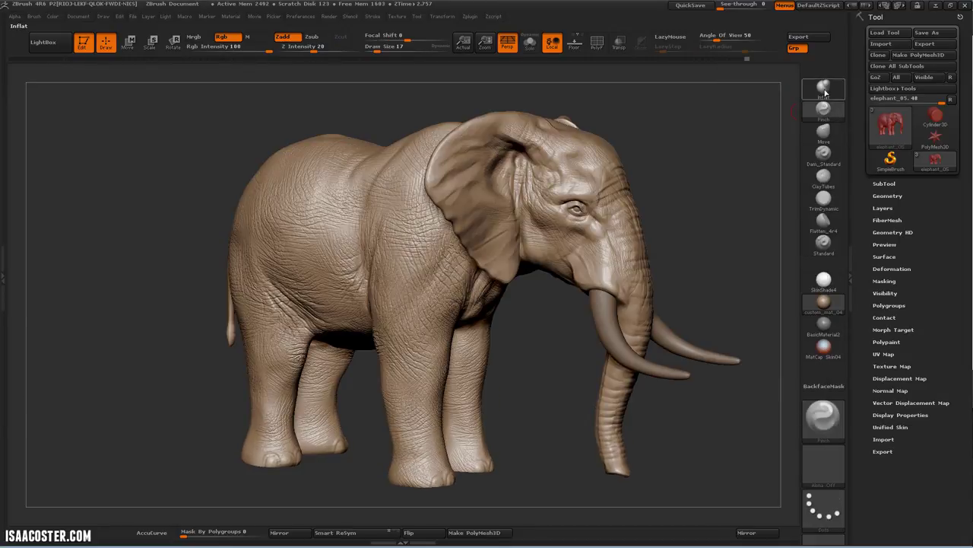
left_click(825, 108)
left_click(824, 91)
key("b")
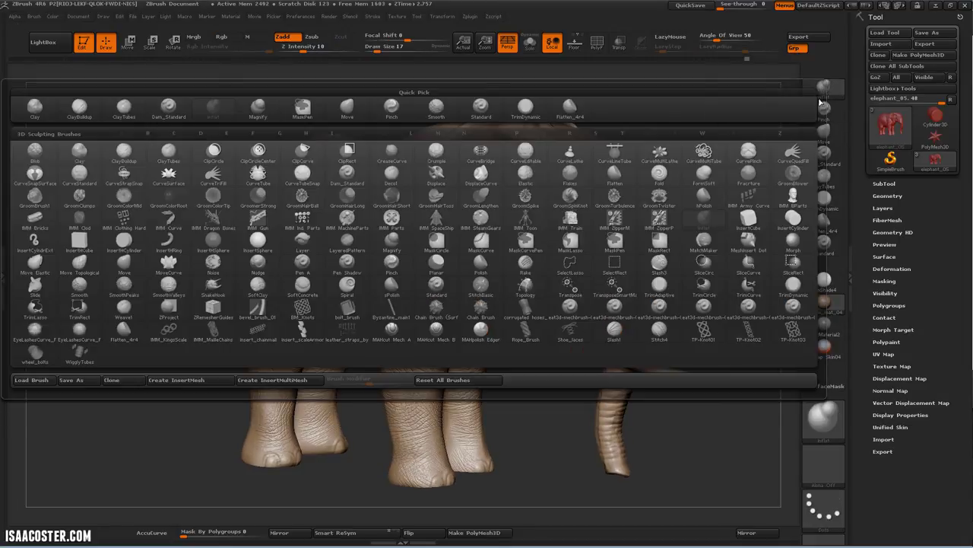
key("m")
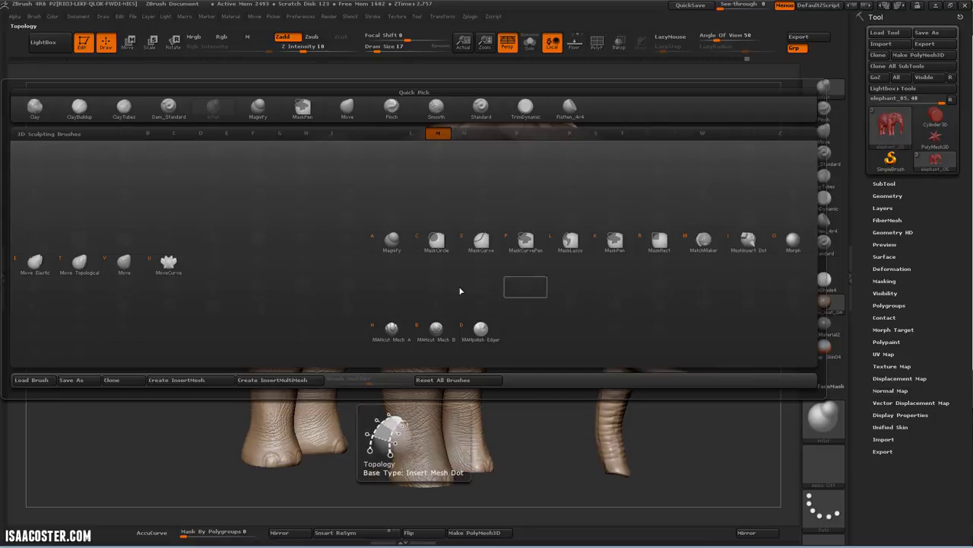
left_click(389, 258)
key("s")
left_click_drag(389, 244, 400, 244)
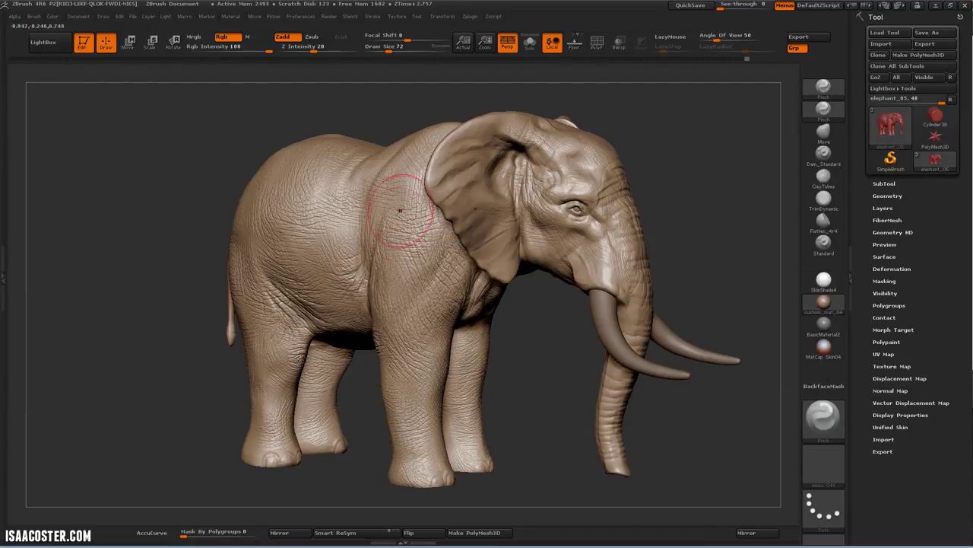
left_click_drag(400, 210, 425, 222)
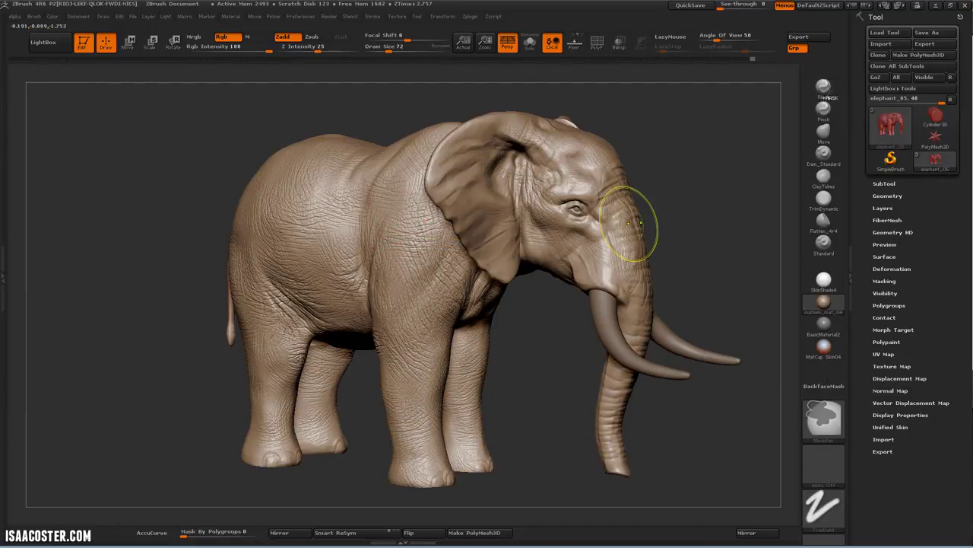
Choose the Magnify brush, test it on the shoulder at draw size 53 and undo the stroke
left_click(825, 90)
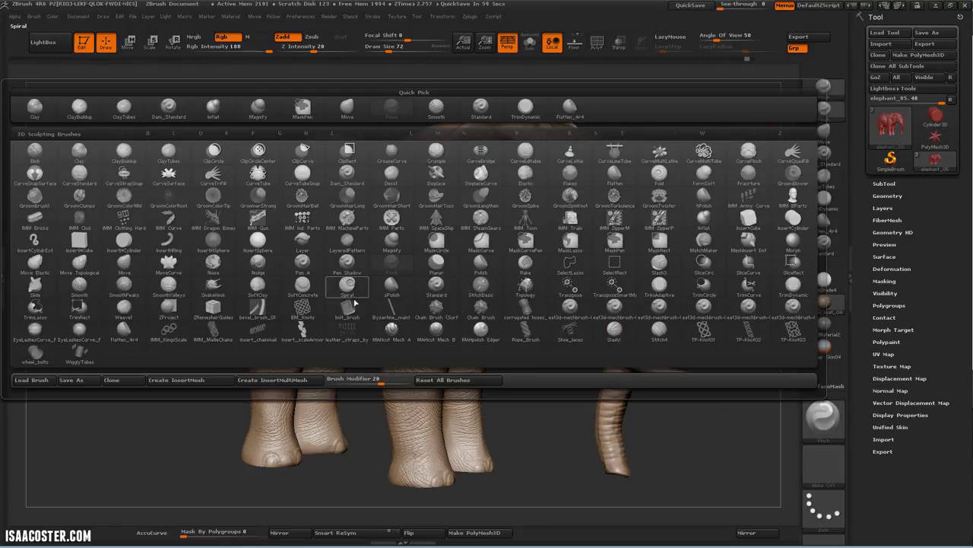
key("m")
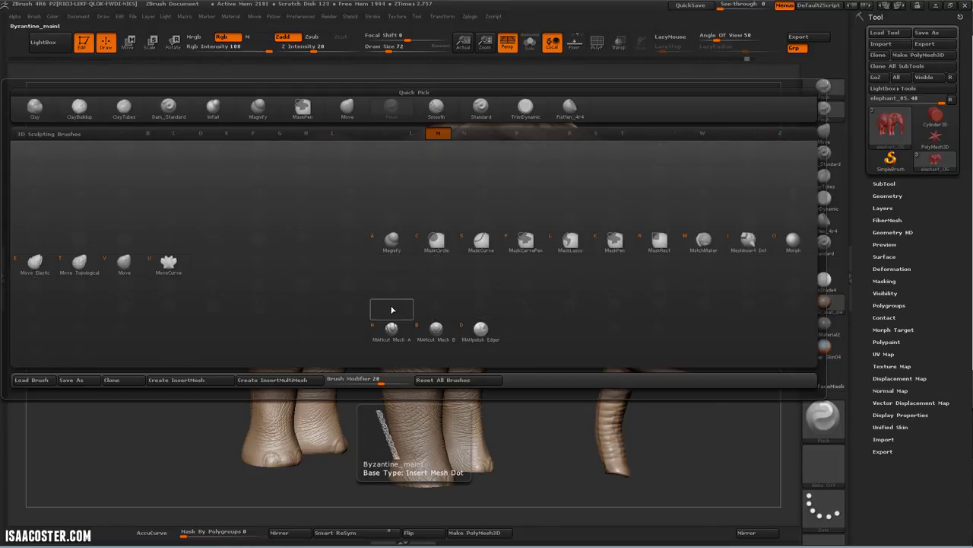
left_click(392, 242)
key("s")
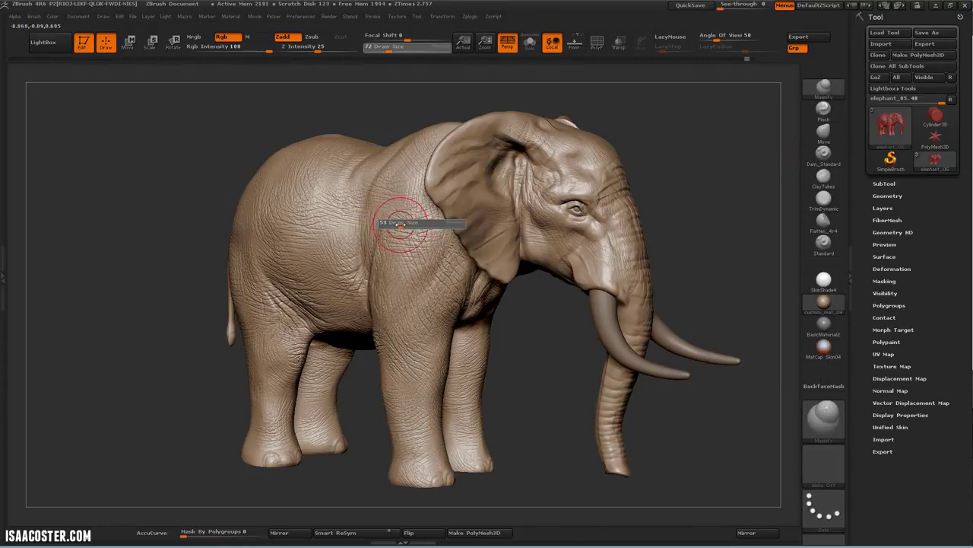
left_click_drag(406, 223, 403, 223)
left_click_drag(409, 196, 401, 245)
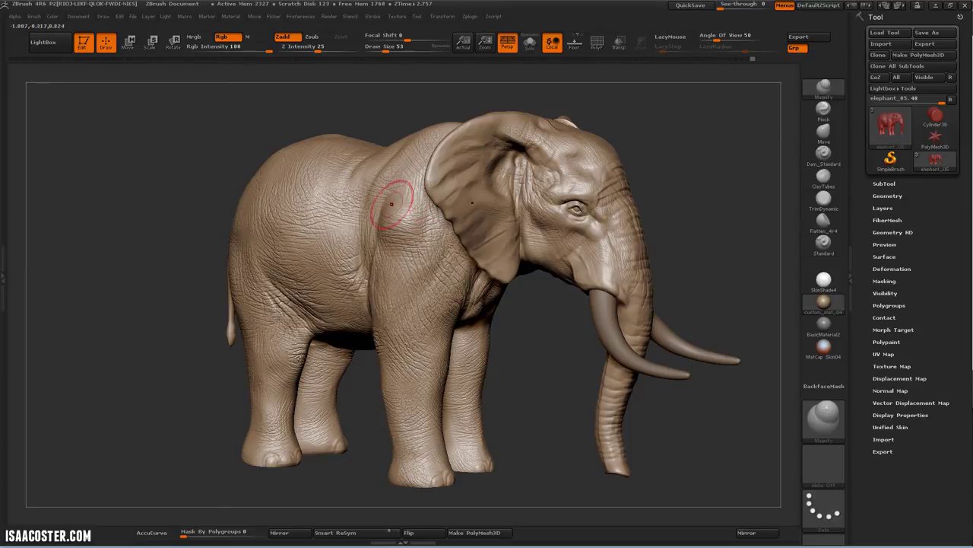
key("ctrl")
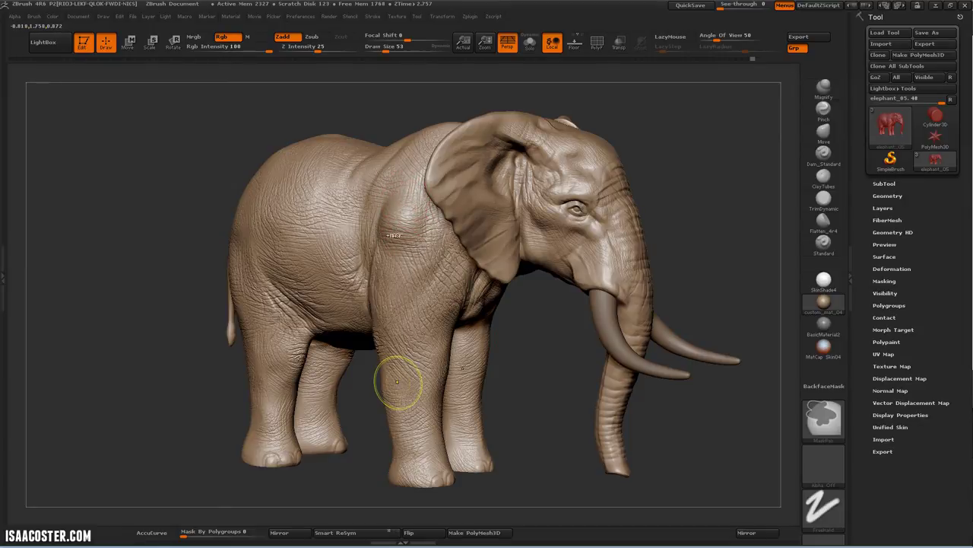
key("ctrl+z")
Set the Magnify brush to draw size 39 with Alpha 39 and turn on LazyMouse
key("s")
left_click_drag(330, 245, 328, 248)
left_click(825, 465)
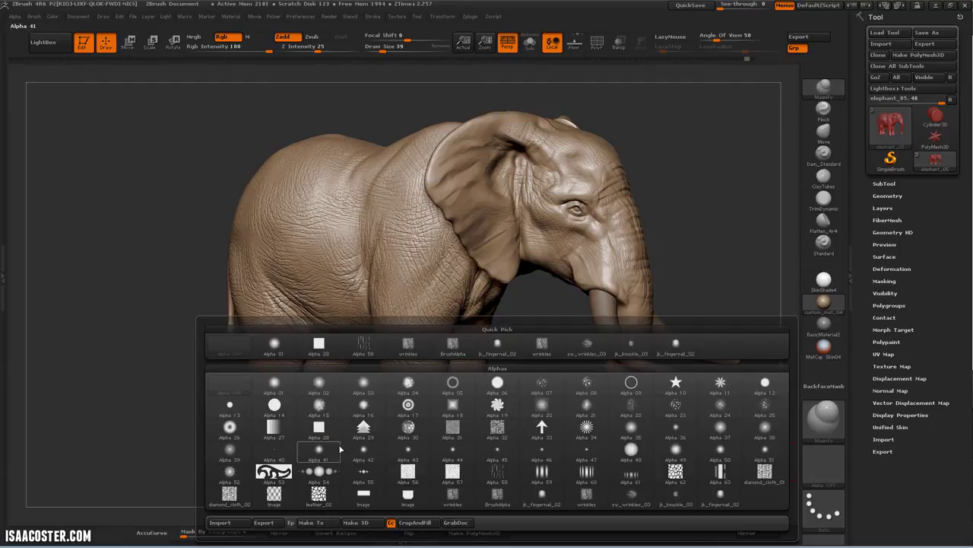
left_click(230, 452)
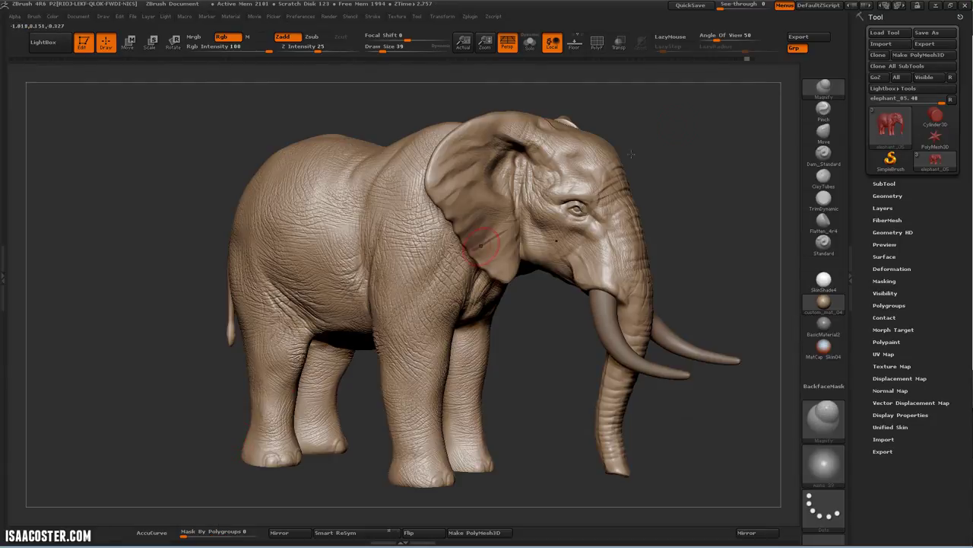
left_click(689, 38)
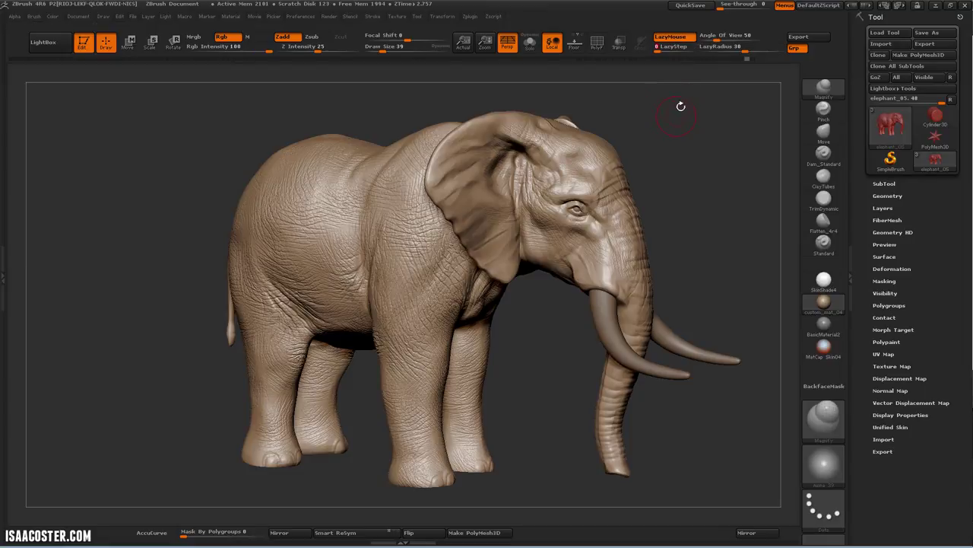
Set the perspective angle of view to about 38.77
left_click_drag(715, 37, 712, 35)
key("Return")
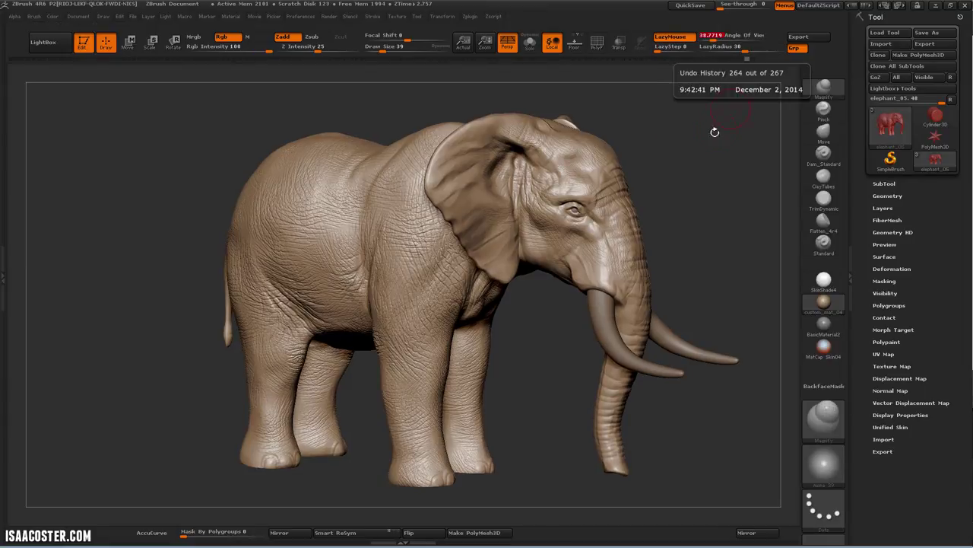
Deepen the flank fold above the hind leg with Magnify brush strokes at draw size 30 and 19, undoing the unwanted stroke
key("s")
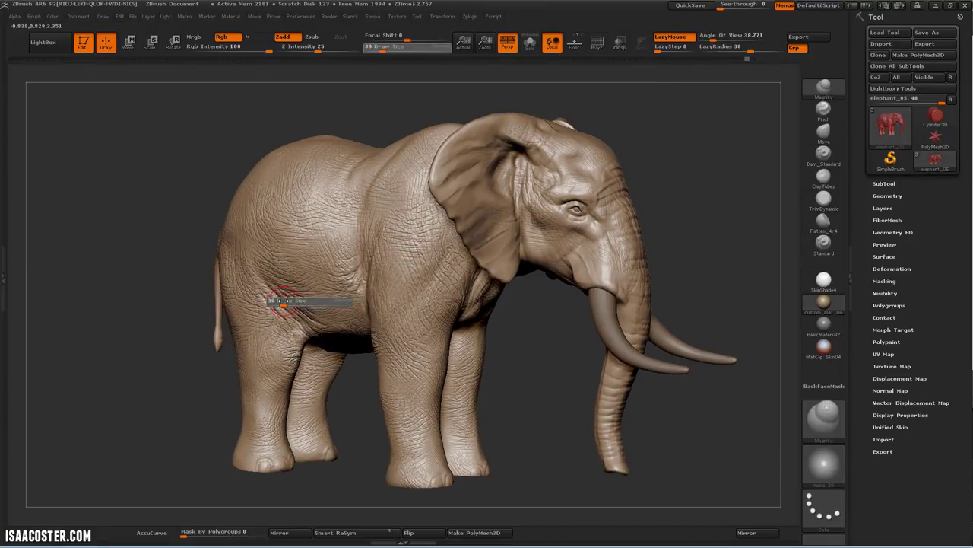
left_click_drag(282, 306, 278, 306)
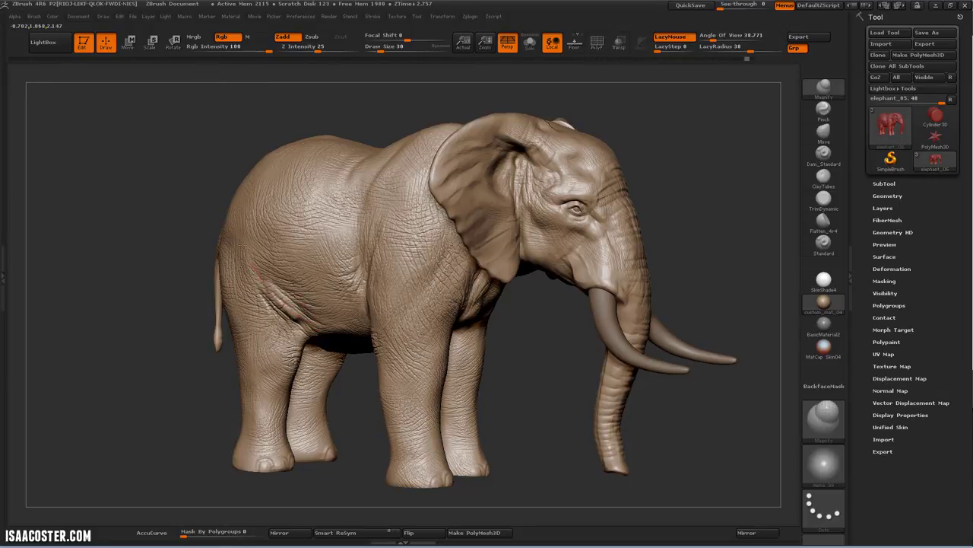
key("ctrl")
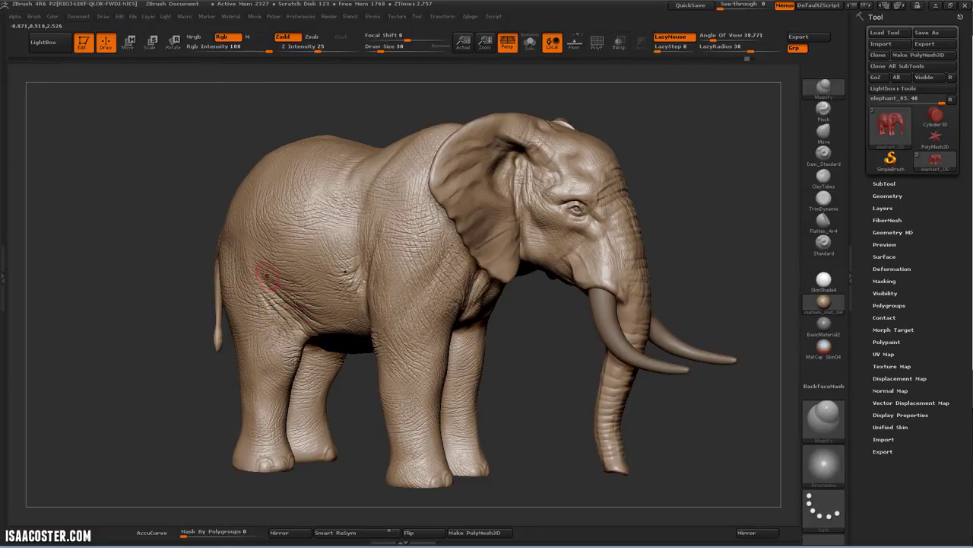
left_click_drag(292, 296, 221, 227)
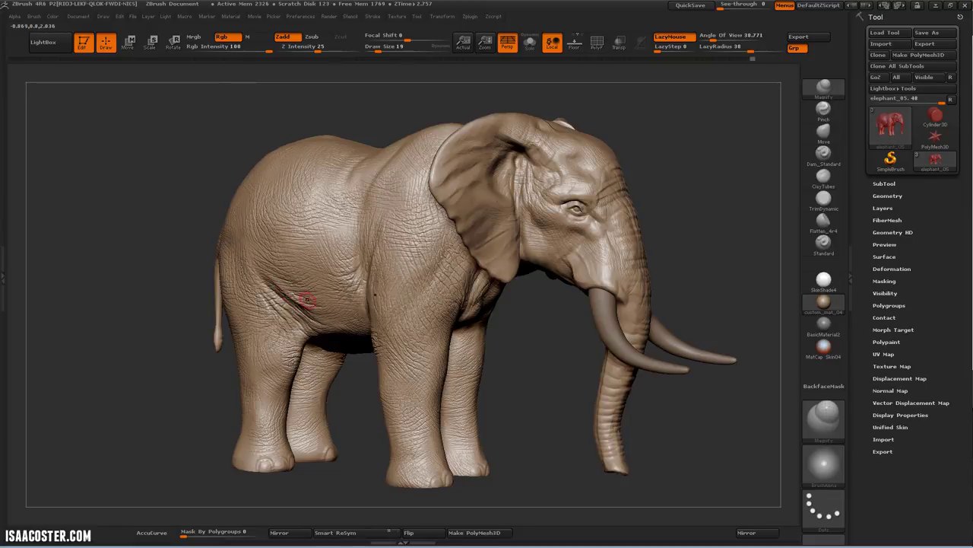
key("ctrl")
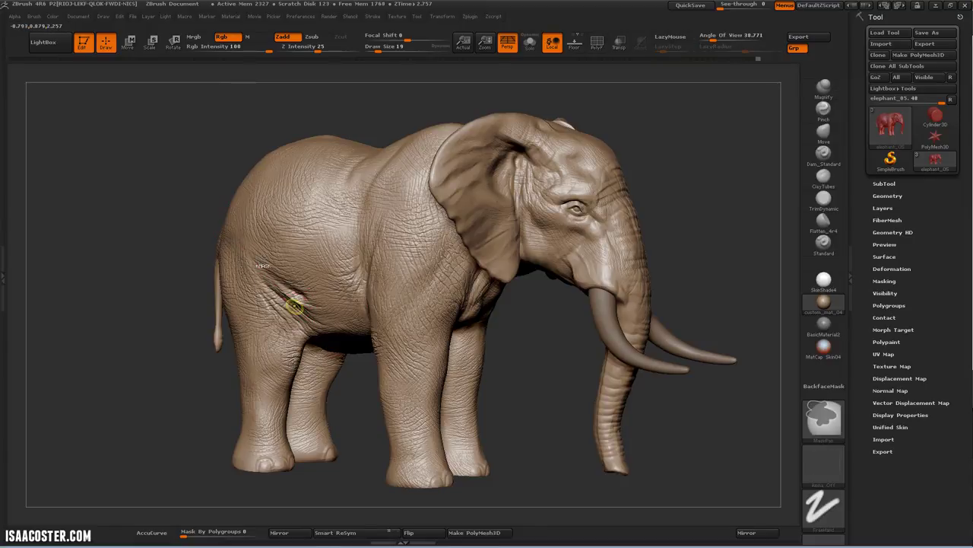
key("ctrl+z")
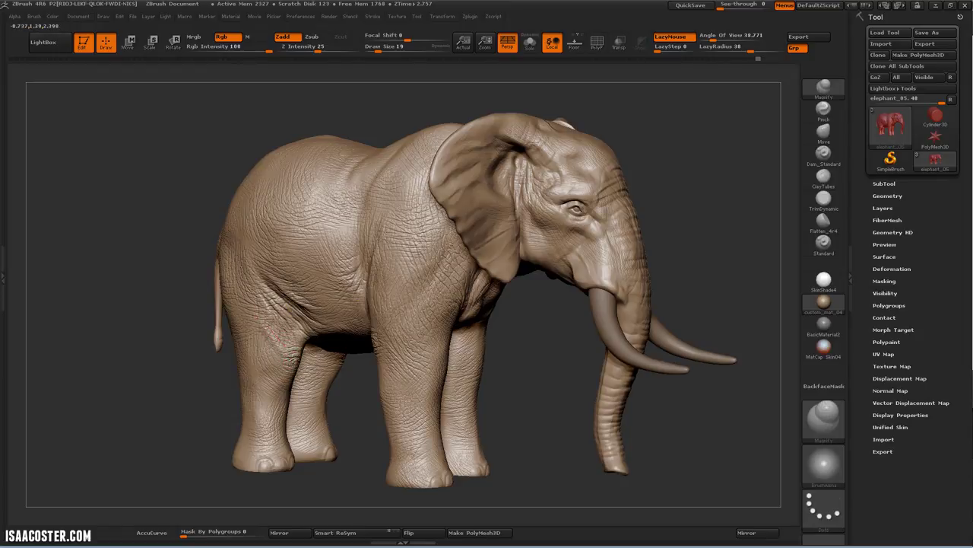
Sculpt skin folds on the shoulder above the front leg with the Magnify brush at draw size 19
left_click_drag(504, 391, 456, 262)
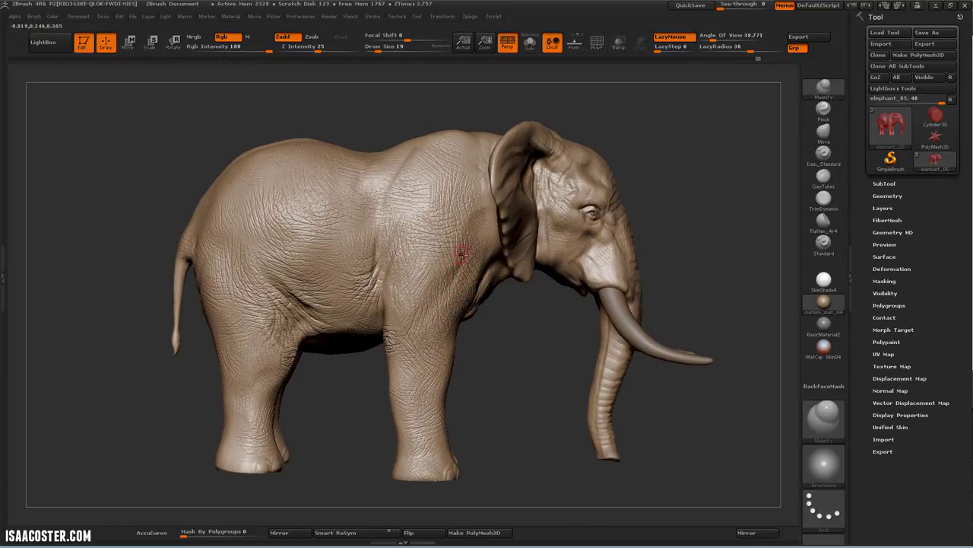
key("ctrl")
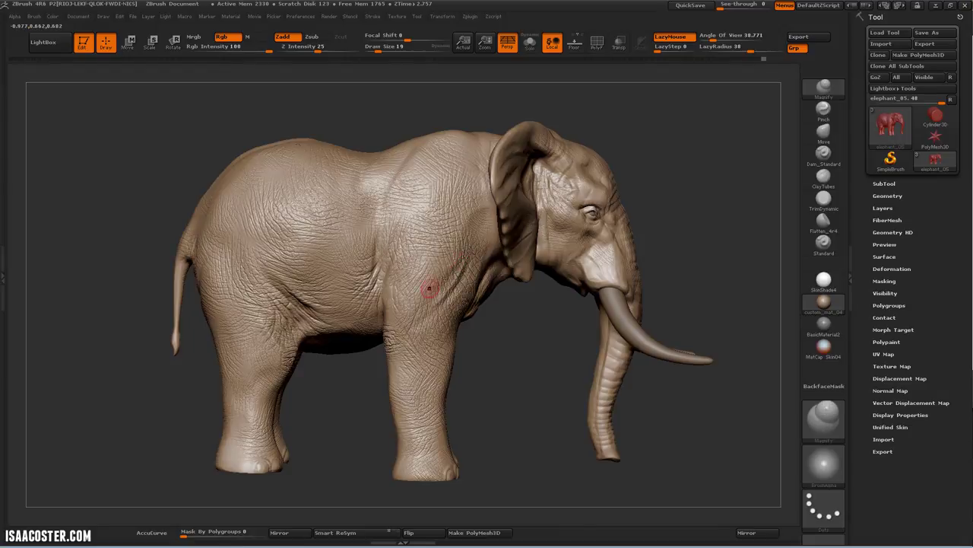
left_click_drag(498, 364, 544, 211)
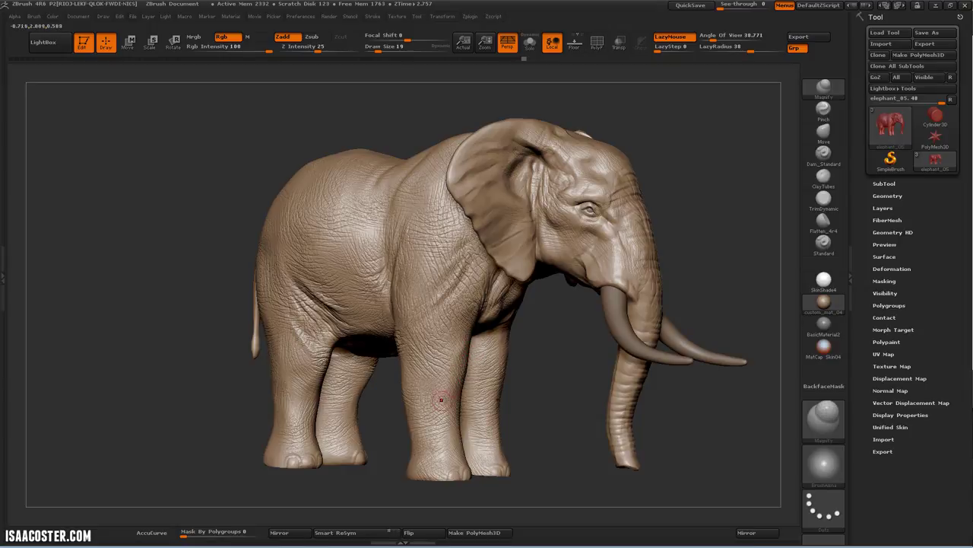
Set the Magnify brush to draw size 19 and sculpt skin folds on the rump beside the tail
mouse_move(541, 395)
left_mouse_down()
mouse_move(359, 413)
mouse_move(191, 411)
mouse_move(262, 391)
left_mouse_up()
key("s")
key("bracketleft")
key("s")
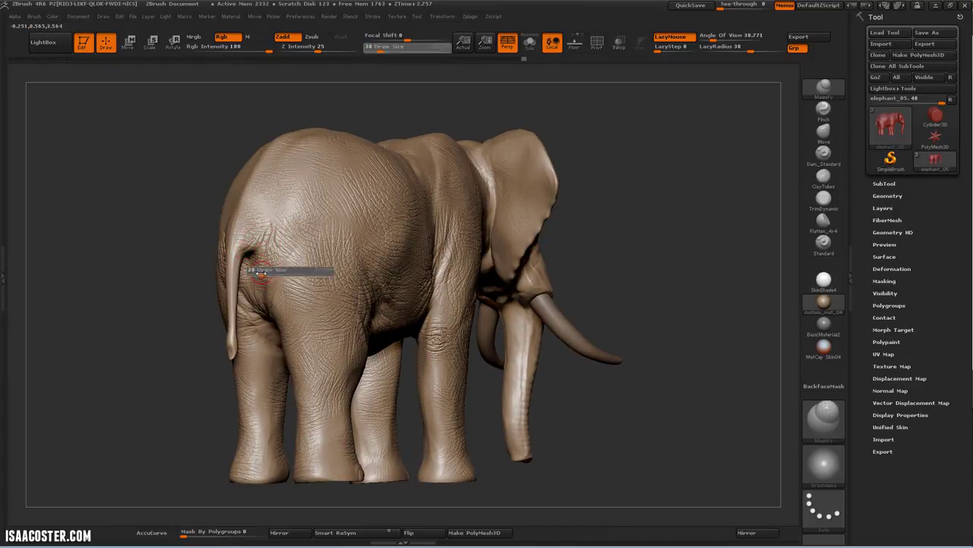
left_click_drag(263, 277, 261, 277)
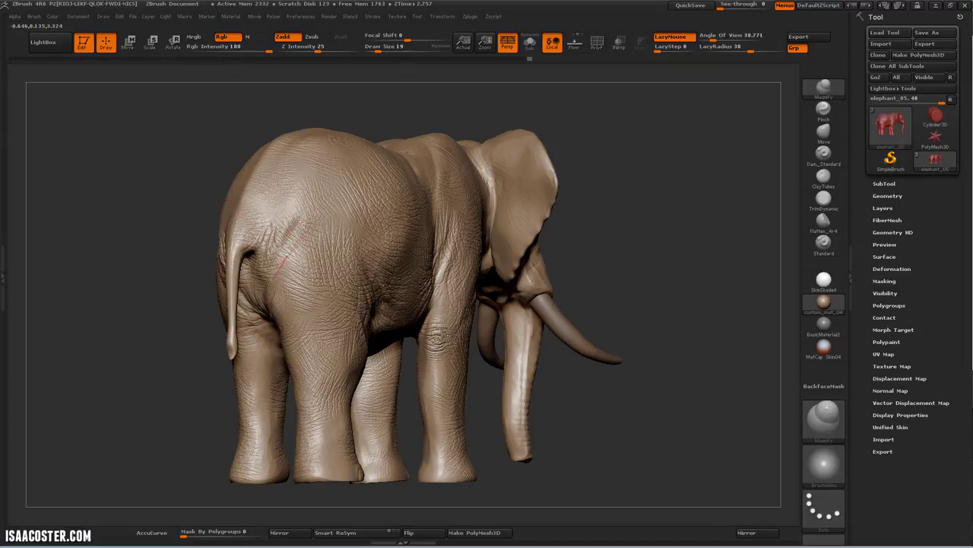
mouse_move(641, 426)
left_mouse_down()
mouse_move(609, 424)
mouse_move(626, 420)
mouse_move(583, 387)
mouse_move(651, 190)
mouse_move(629, 197)
mouse_move(653, 172)
mouse_move(651, 207)
mouse_move(621, 202)
left_mouse_up()
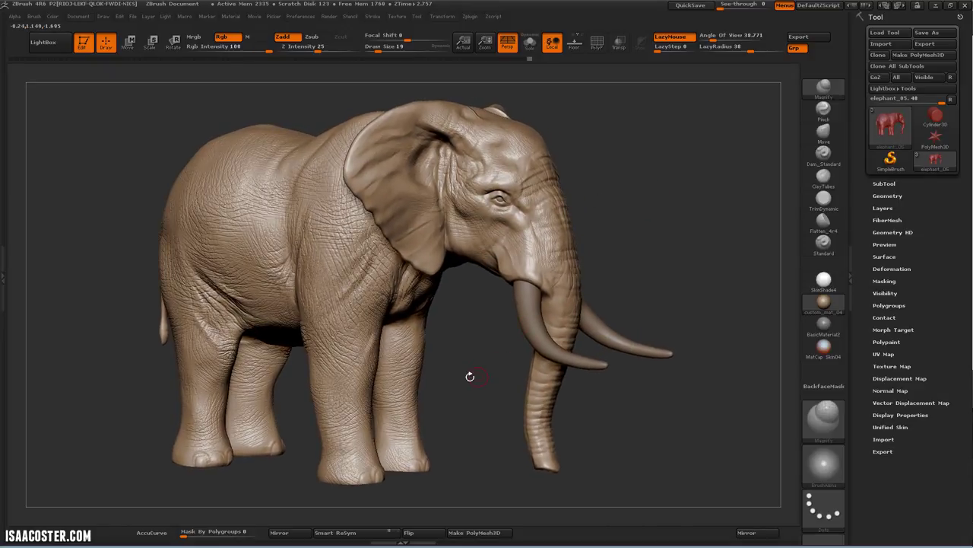
left_click_drag(624, 400, 675, 272)
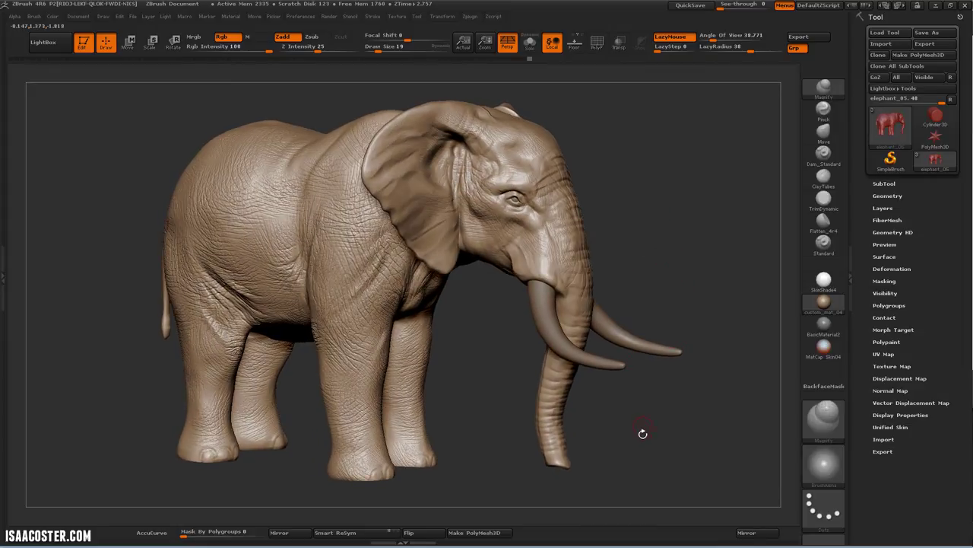
left_click_drag(643, 433, 657, 431)
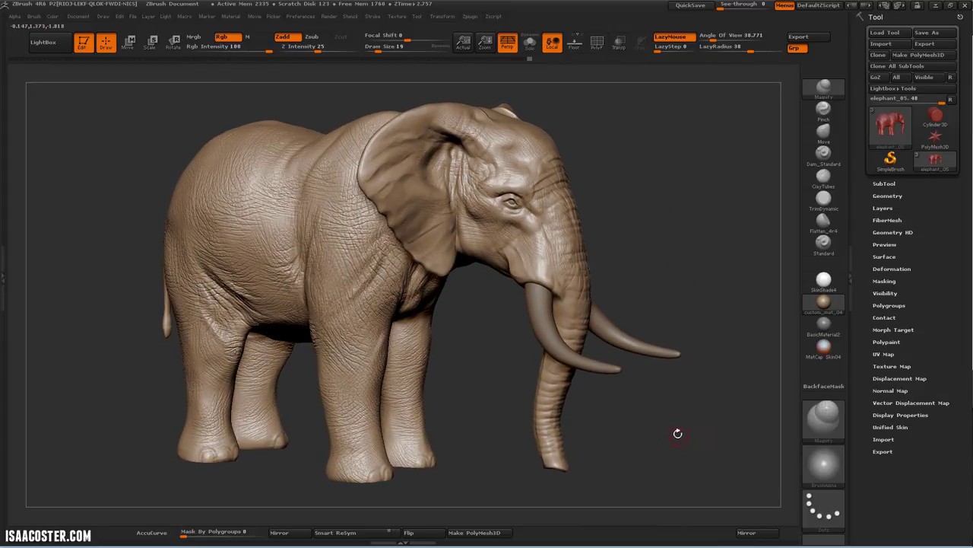